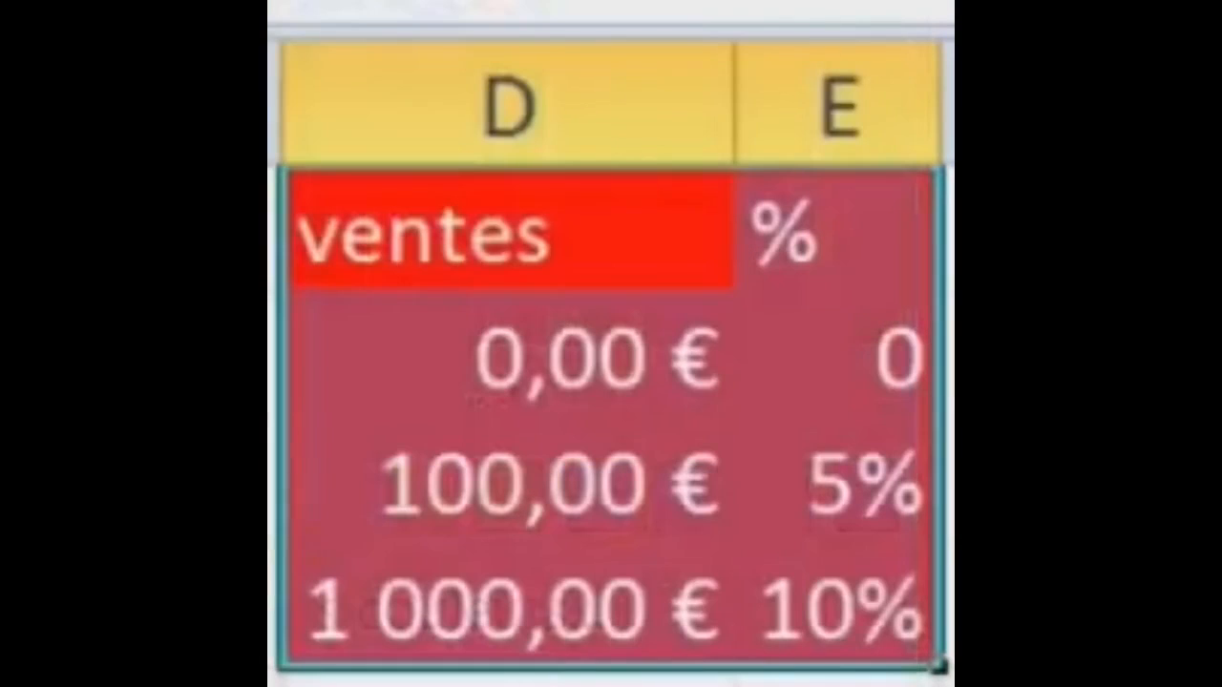
Step: Make the sales and percentage table in D1:E4 bold
key("ctrl+b")
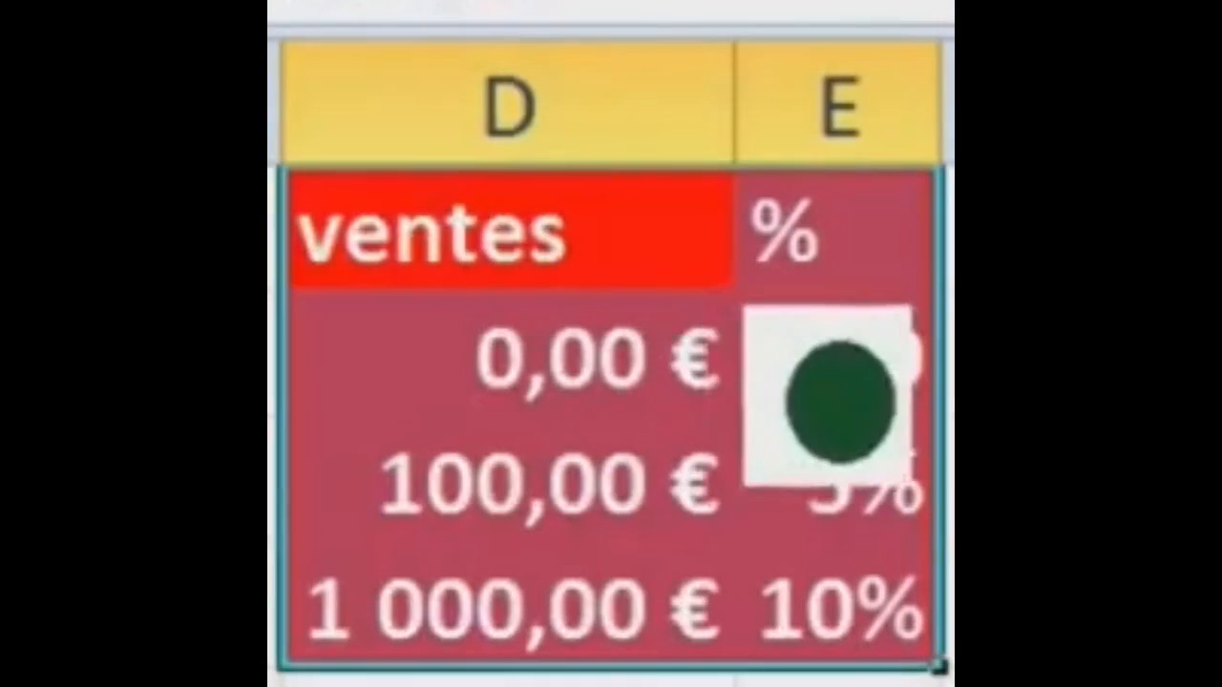
left_click(833, 396)
left_click(573, 401)
mouse_move(515, 234)
left_mouse_down()
mouse_move(777, 335)
mouse_move(927, 668)
left_mouse_up()
Step: Start a RECHERCHEV formula in B2 and open its function arguments
left_click(233, 388)
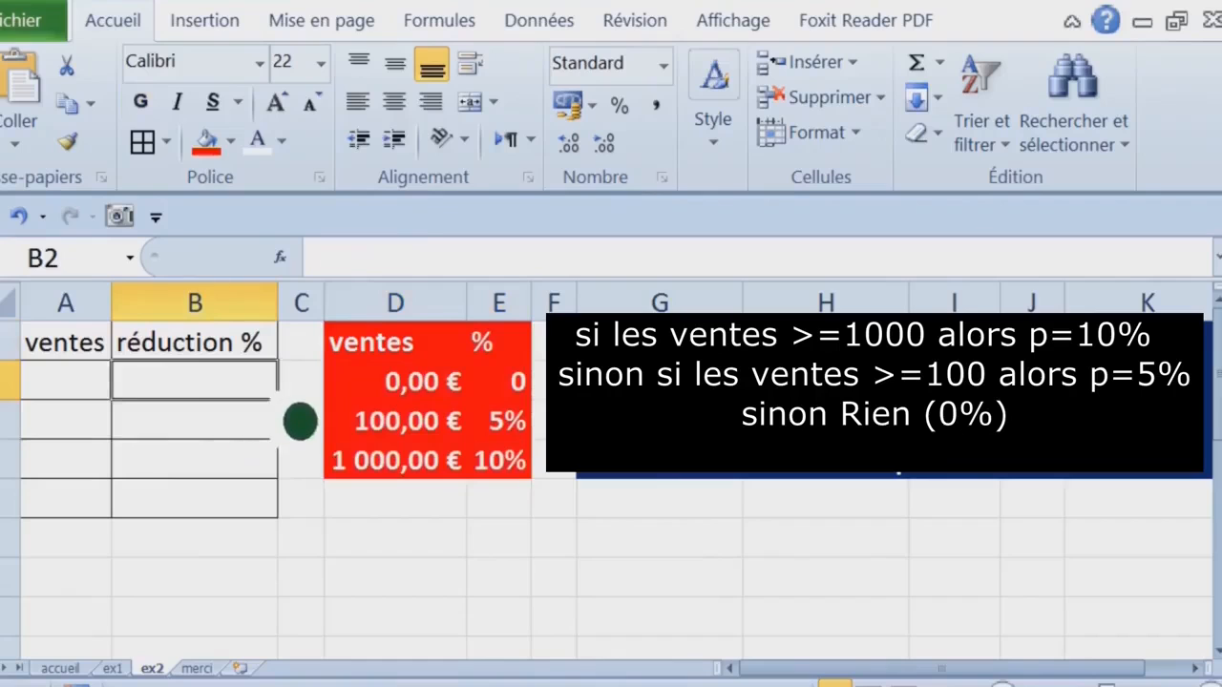
left_click(82, 389)
left_click(234, 396)
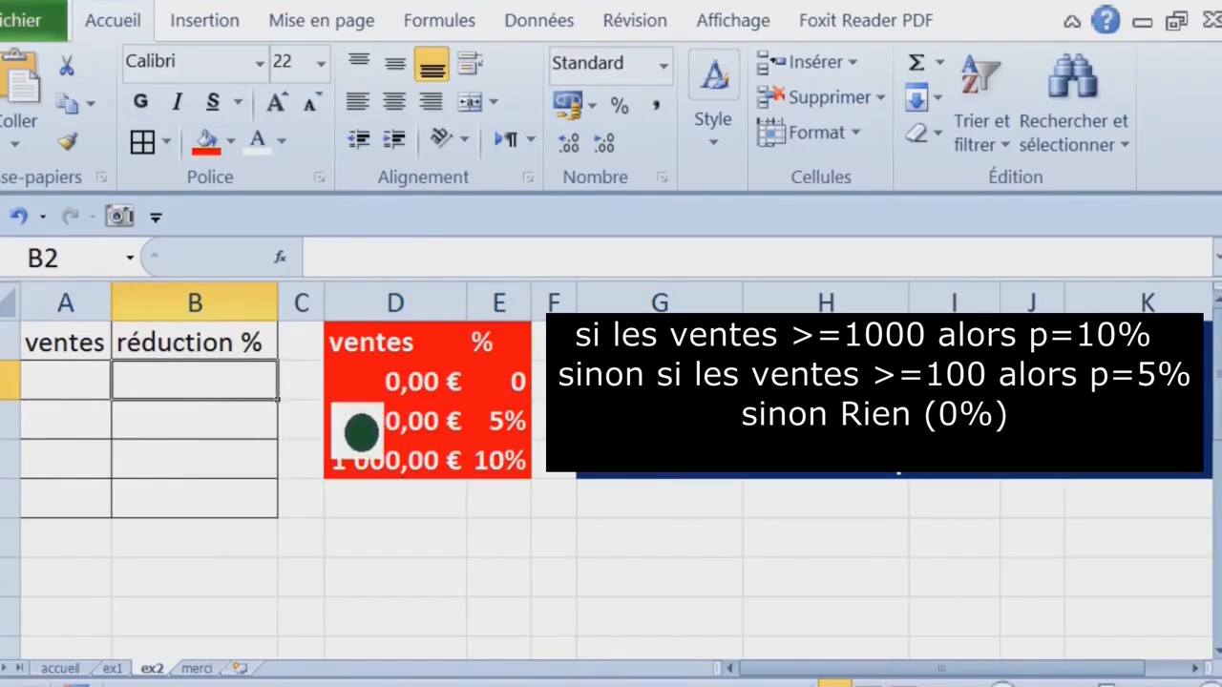
left_click(775, 670)
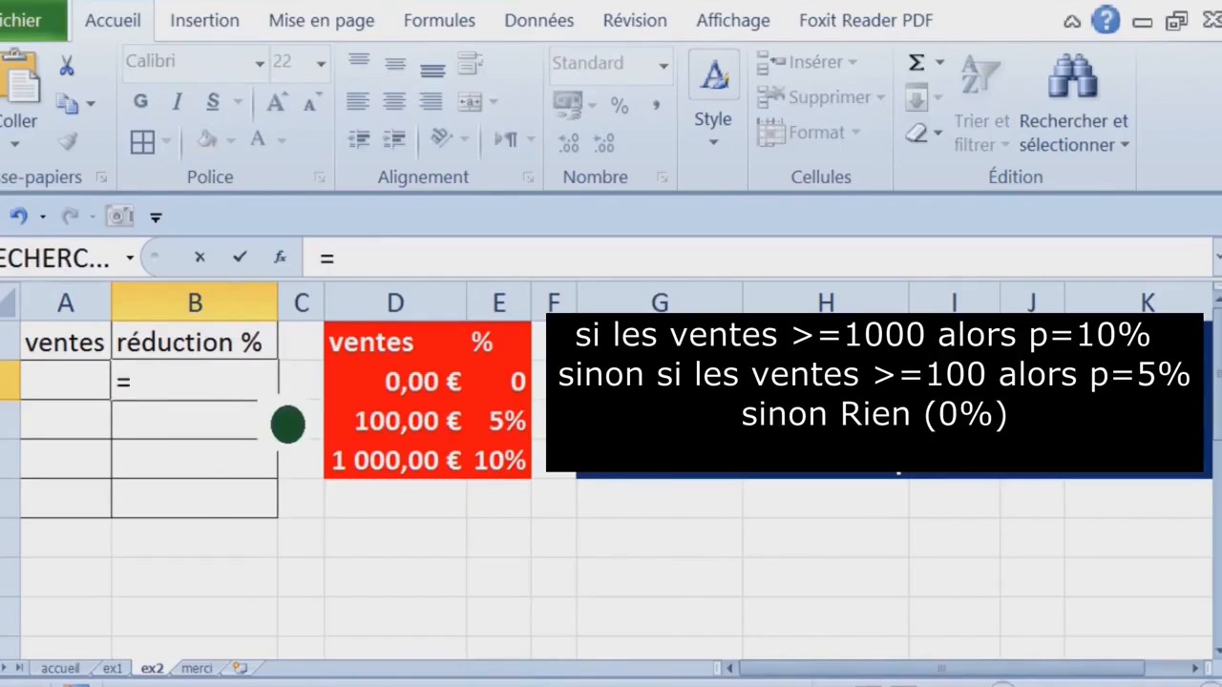
type("recher")
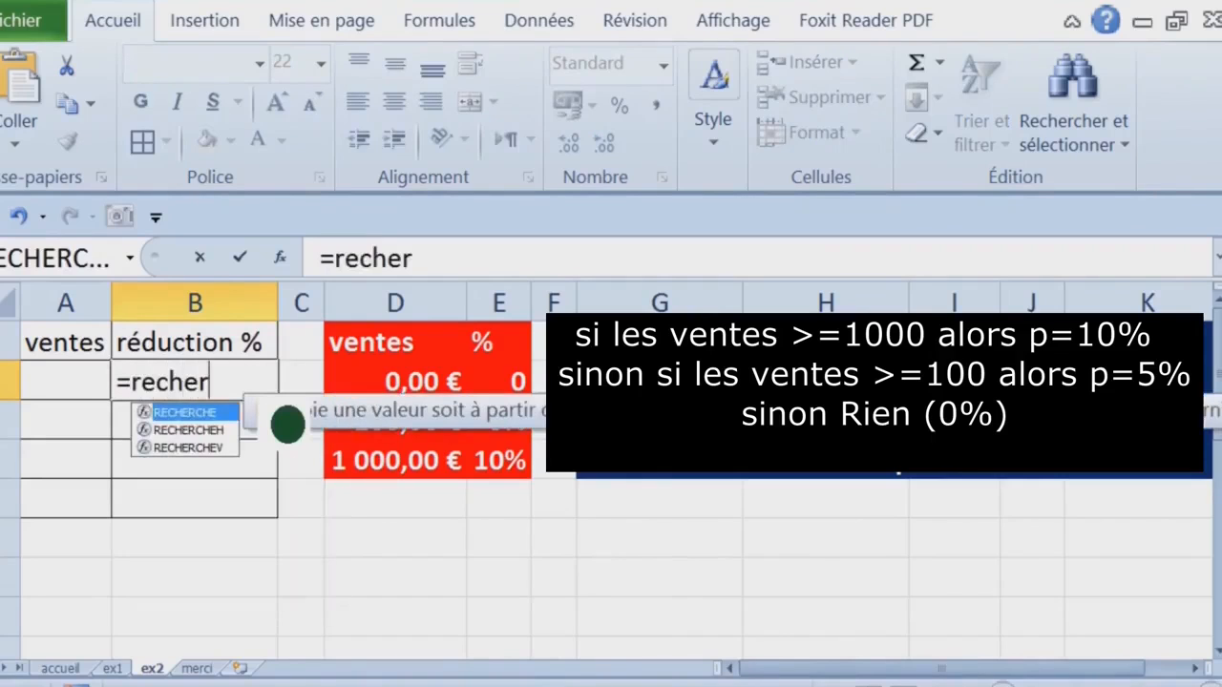
type("chev")
key("Tab")
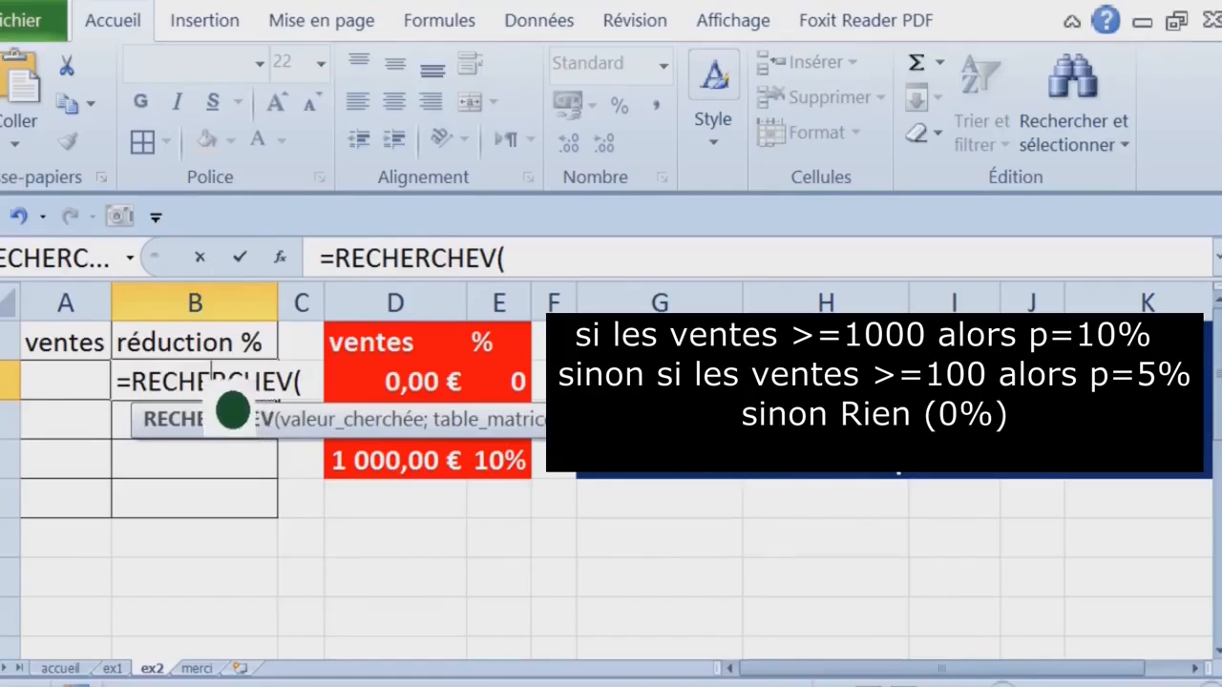
left_click(280, 258)
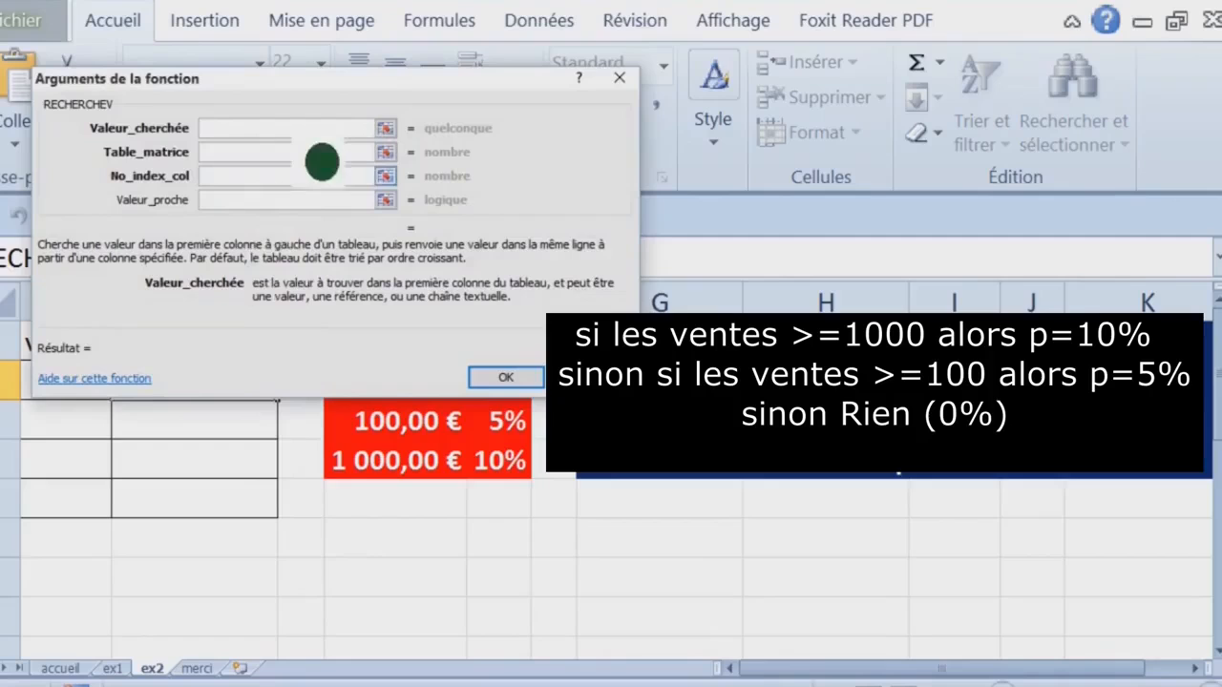
Step: Set the RECHERCHEV lookup value to A2 and the table array to the absolute range $D$1:$E$4
left_click_drag(305, 114, 822, 92)
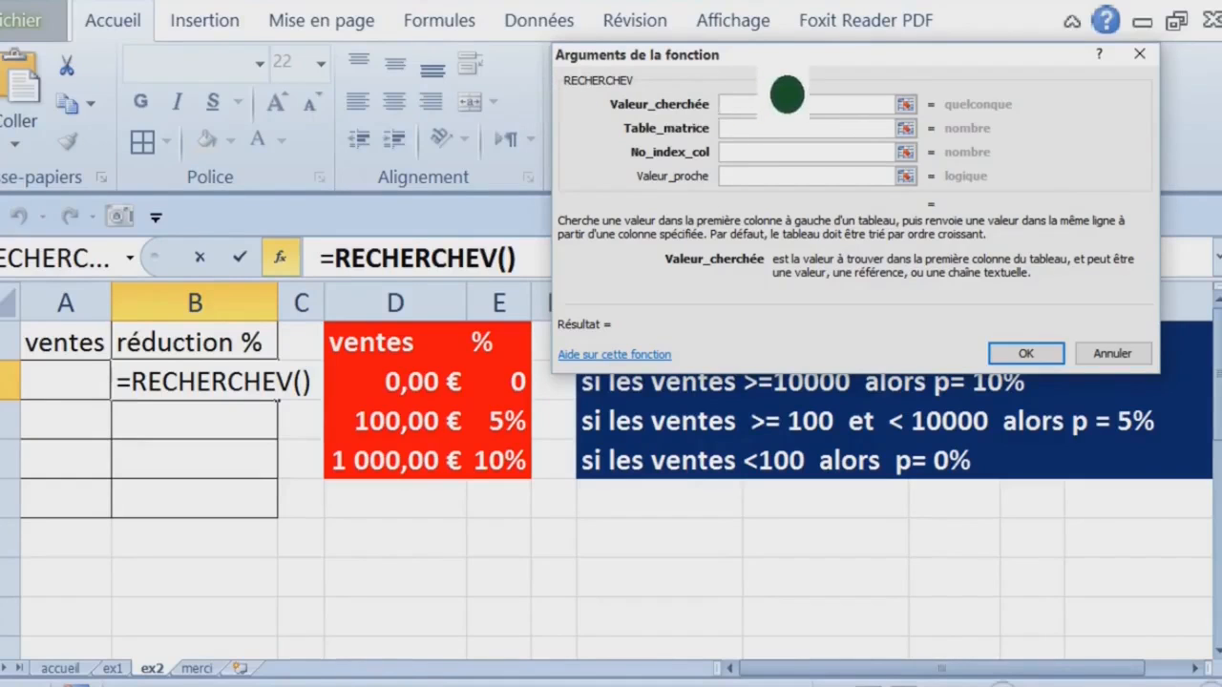
left_click_drag(778, 92, 816, 181)
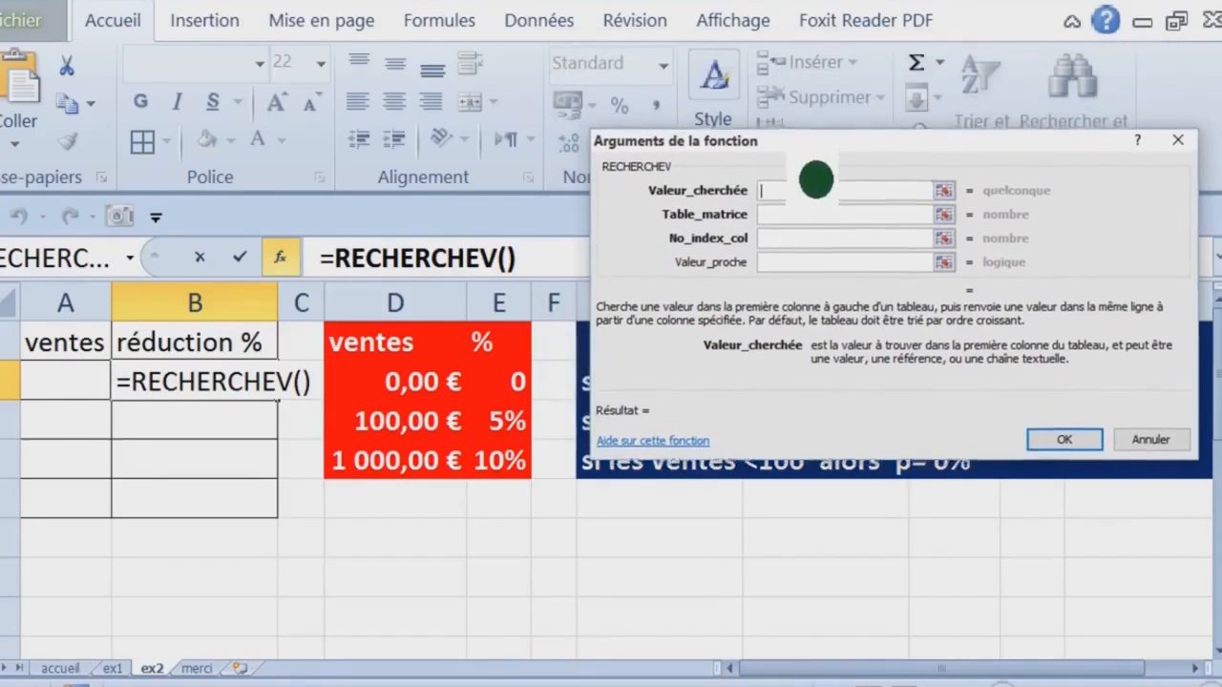
left_click(103, 398)
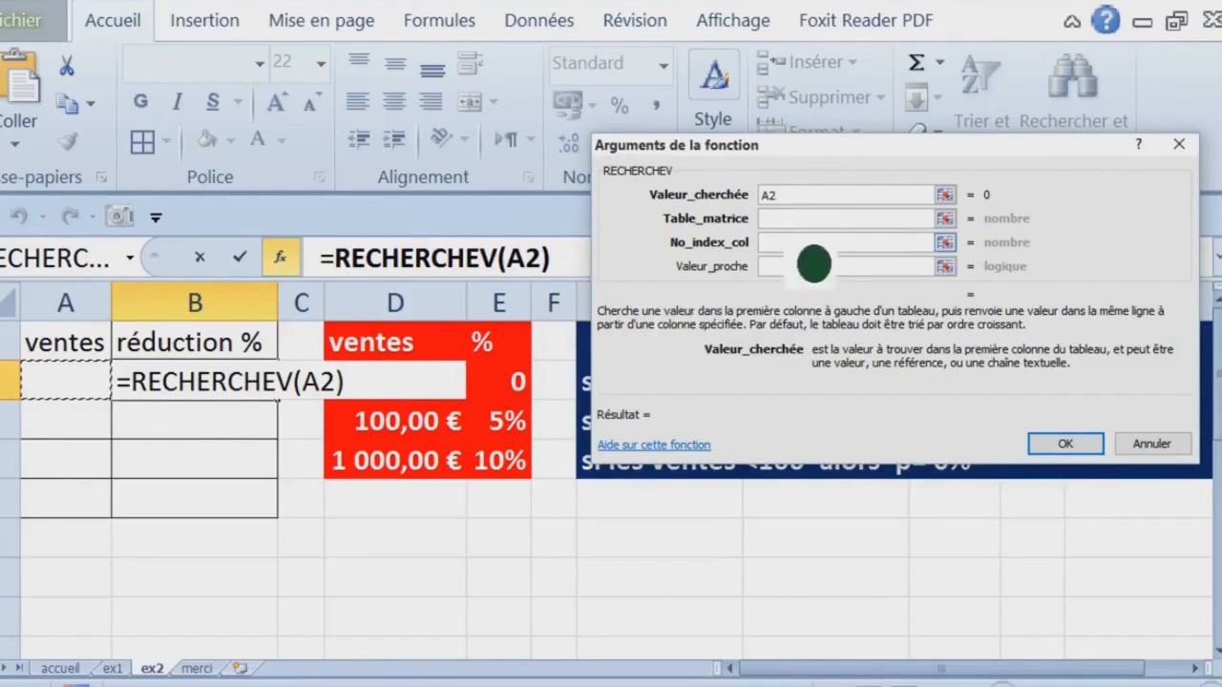
key("Tab")
left_click_drag(824, 148, 827, 90)
left_click_drag(377, 349, 507, 483)
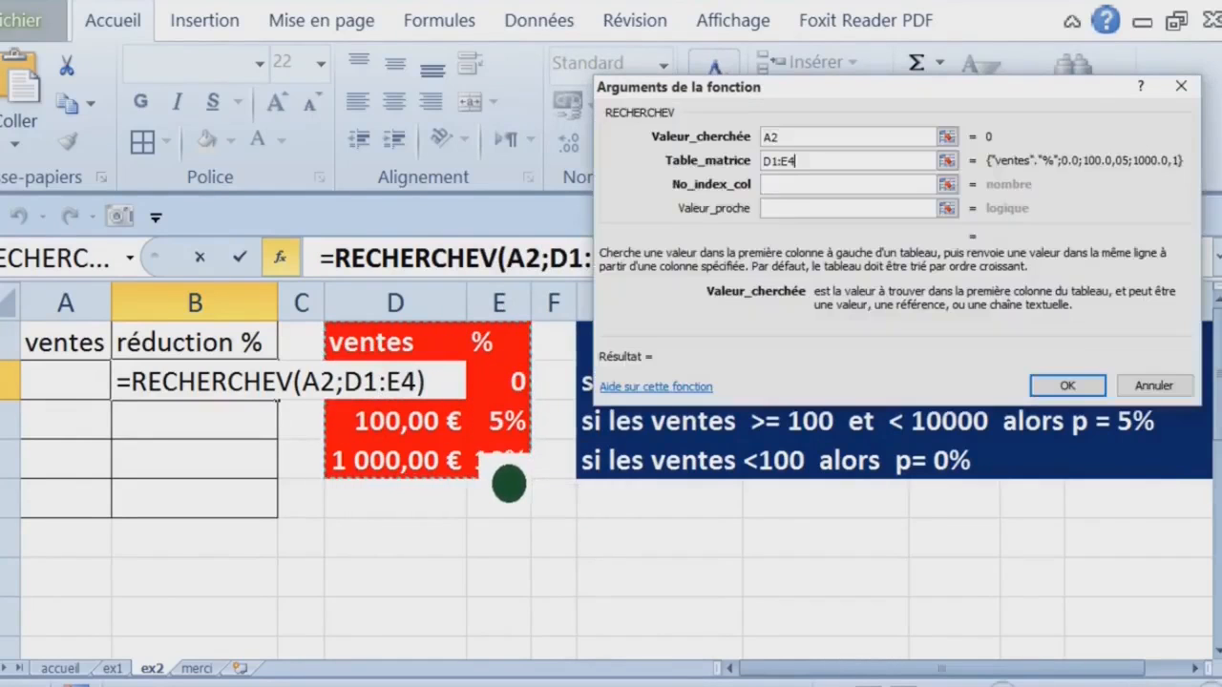
key("F4")
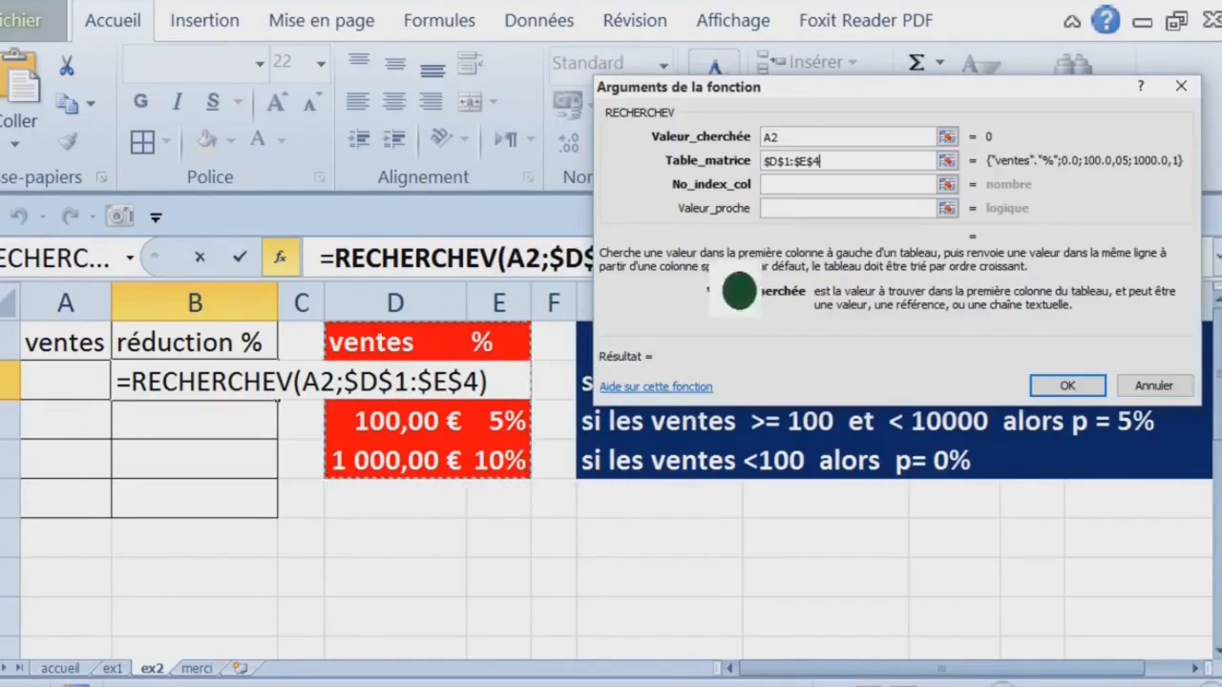
Step: Set the column index to 2 and the approximate match argument to vrai, completing the formula in B2
key("Tab")
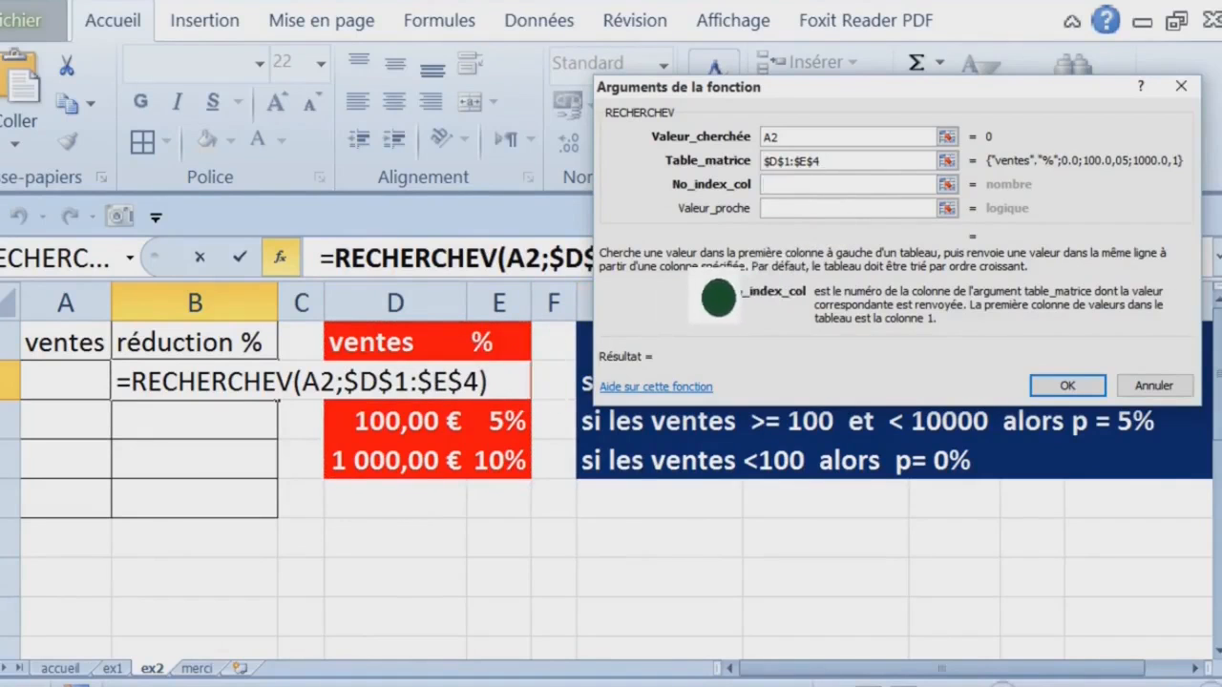
type("2")
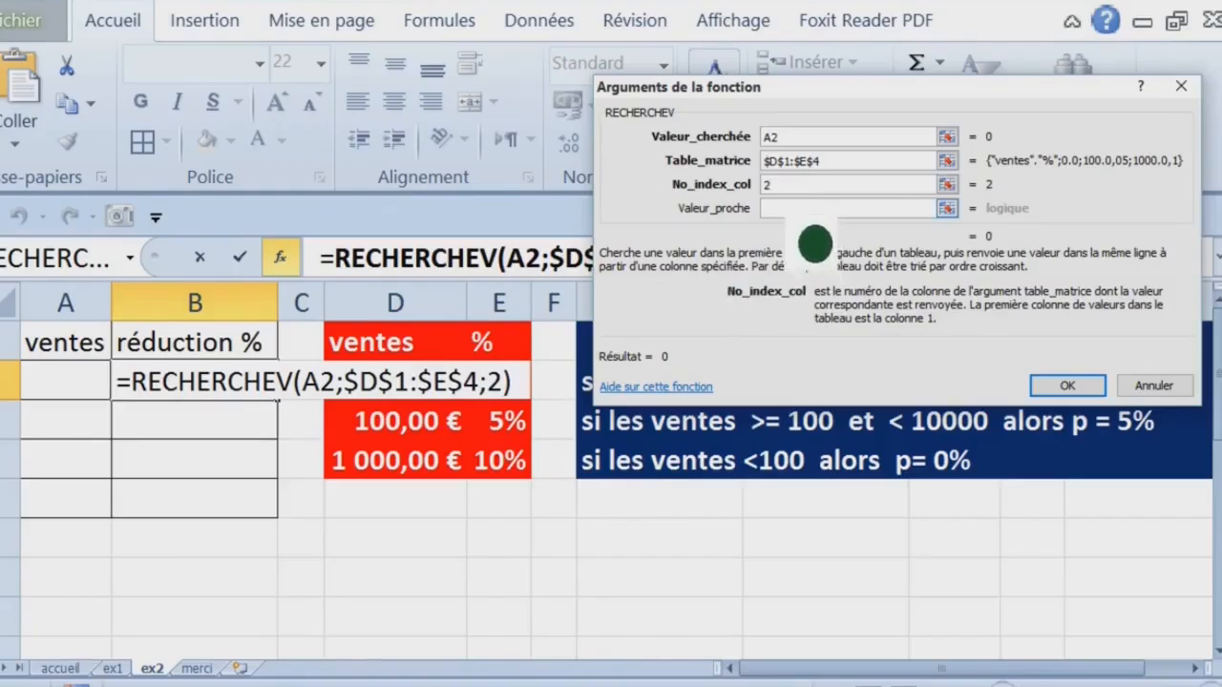
key("Tab")
type("v")
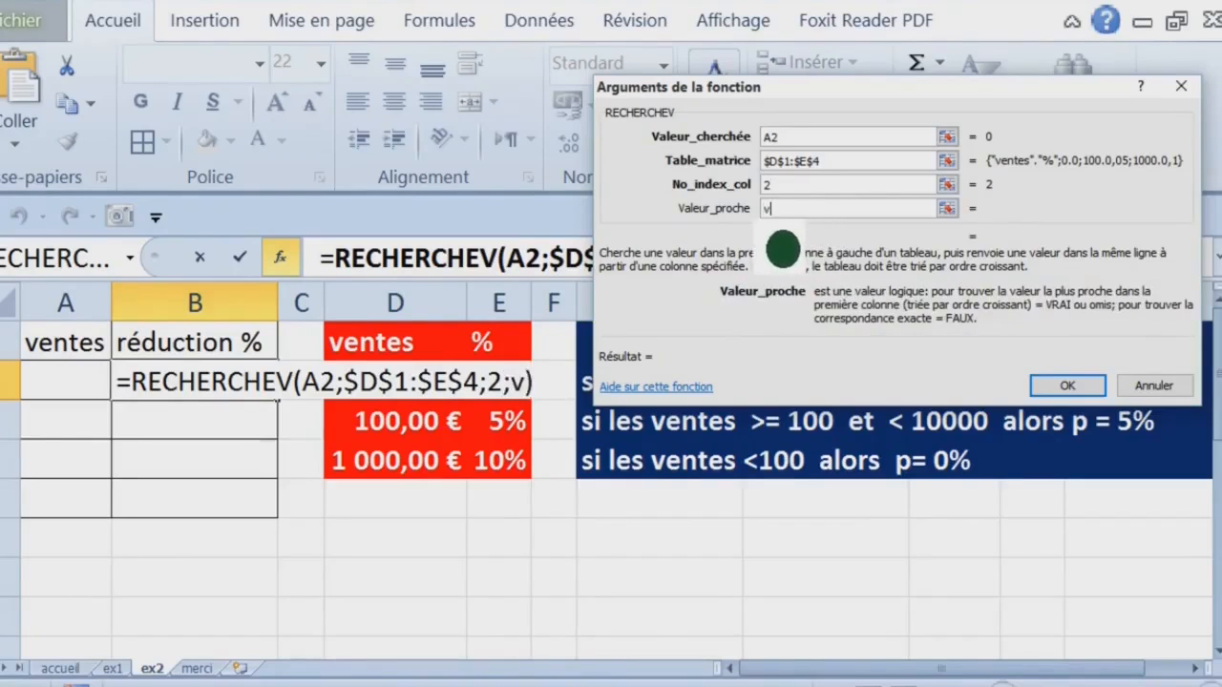
type("rai")
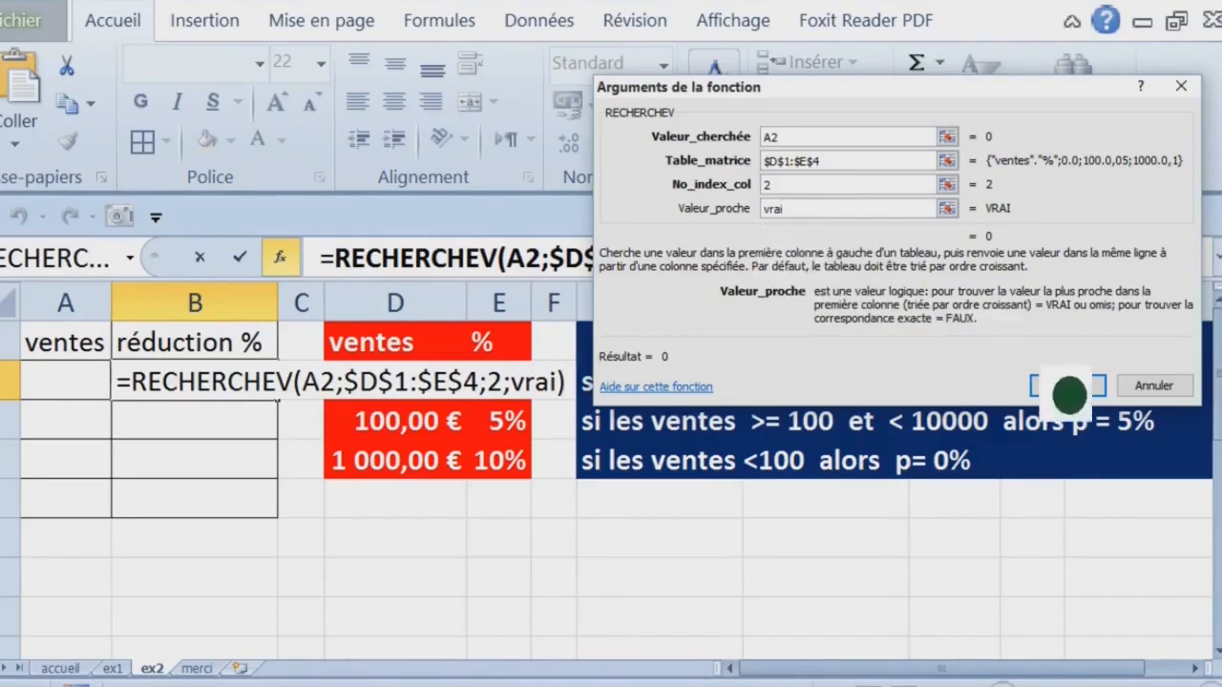
left_click(1067, 387)
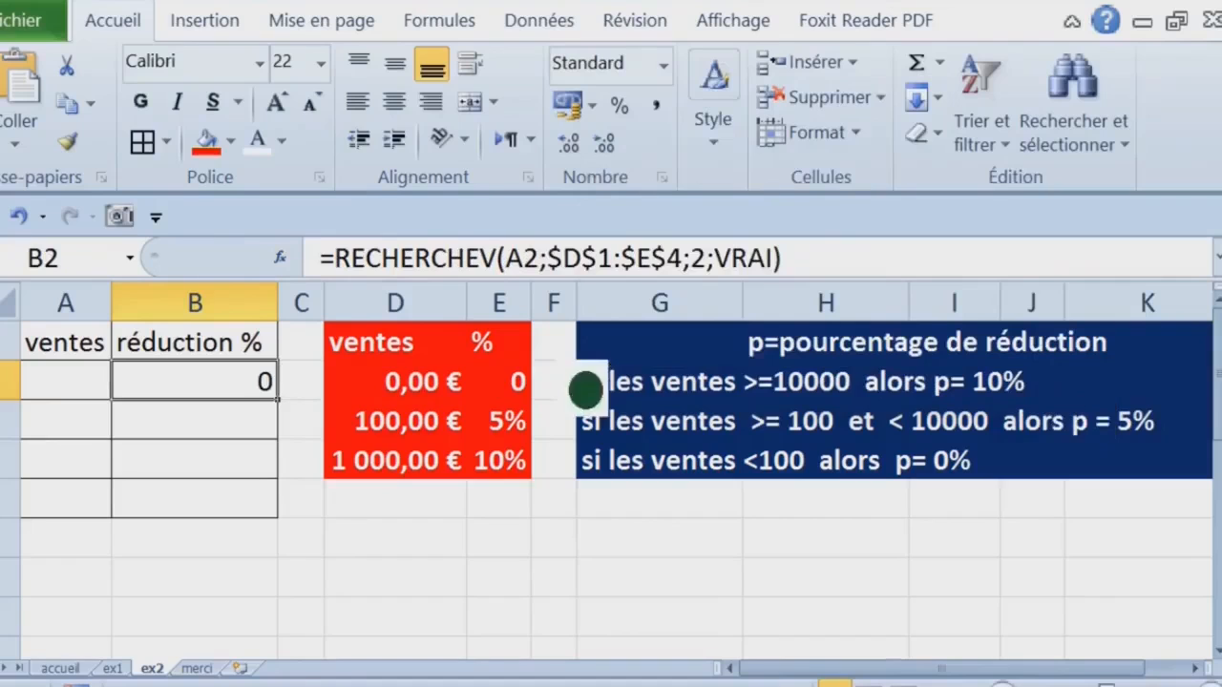
Step: Widen column A to about twice its width so it can hold larger sales amounts
left_click(91, 387)
left_click(260, 477)
key("Left")
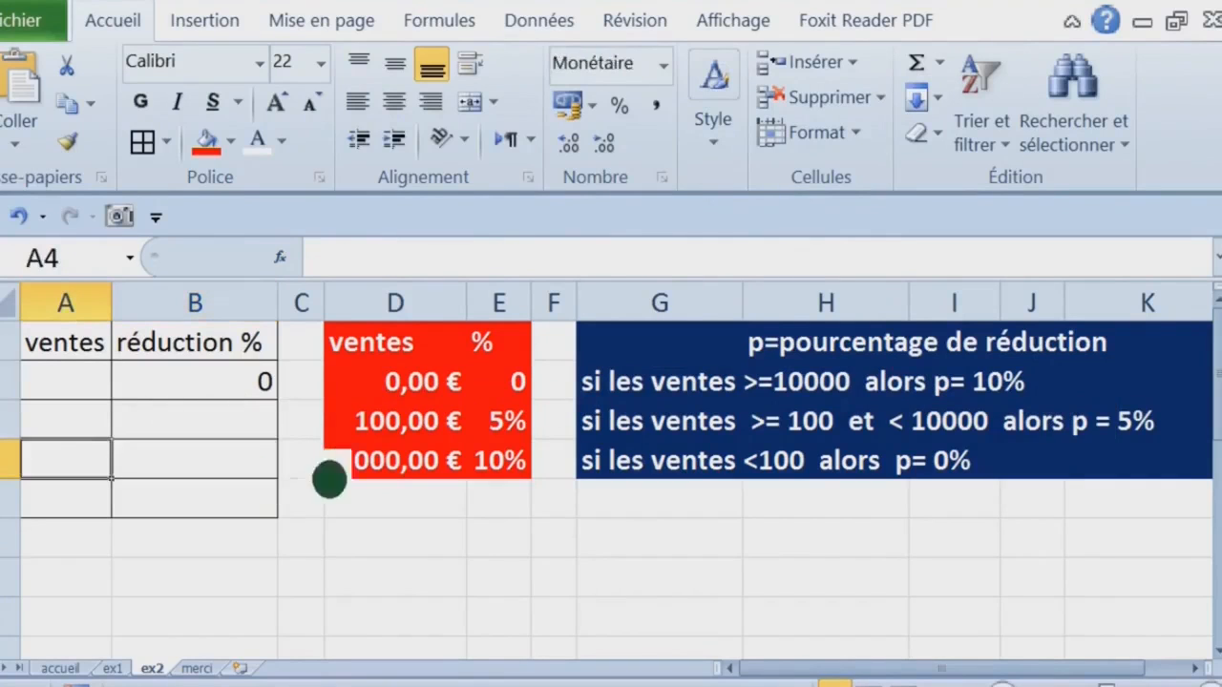
left_click_drag(141, 335, 219, 319)
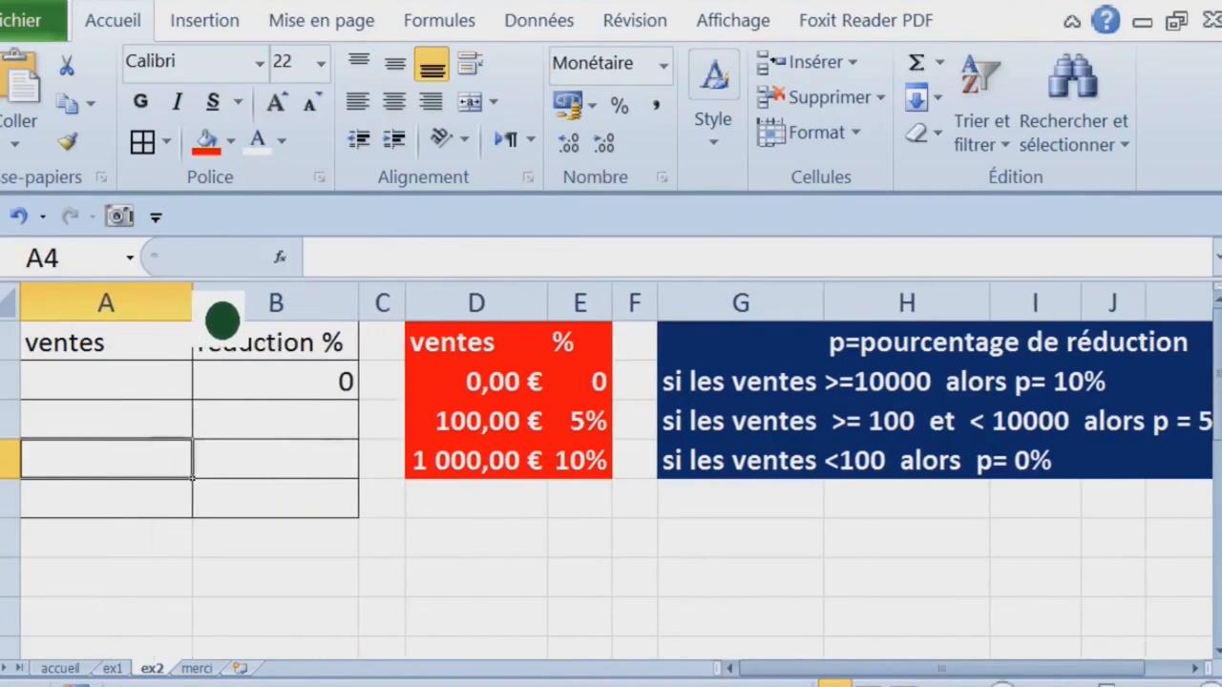
Step: Enter 45 as the sales amount in A2 to test the formula
left_click(125, 393)
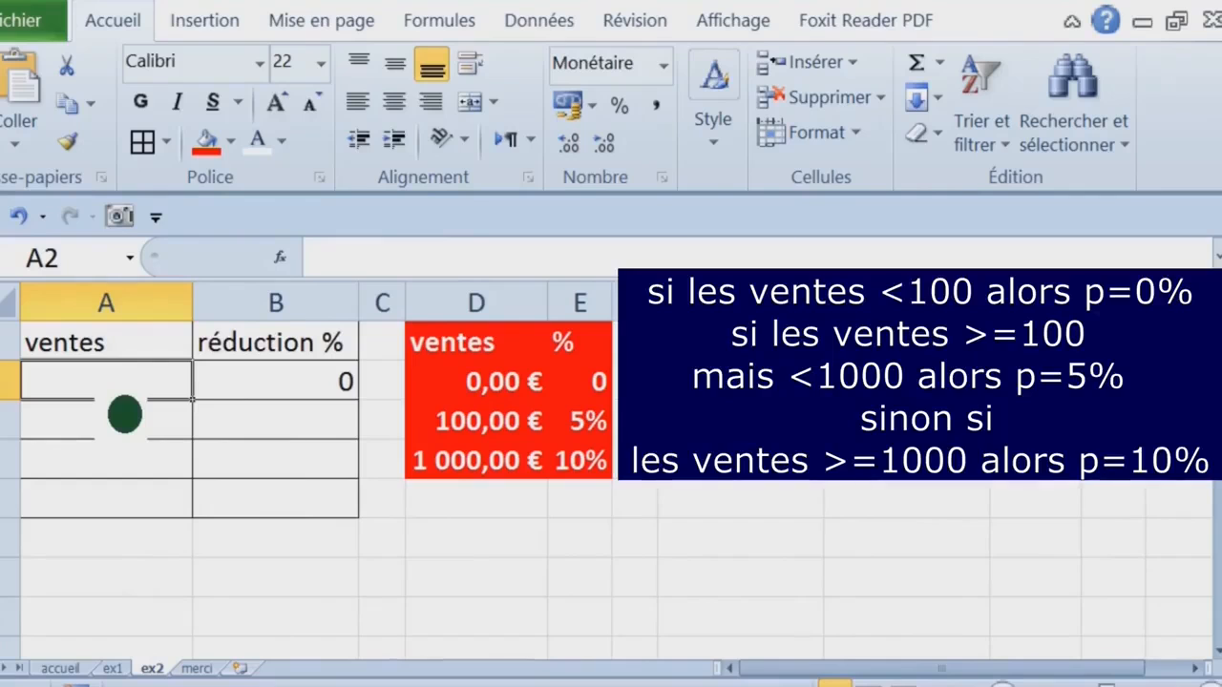
type("45")
key("Return")
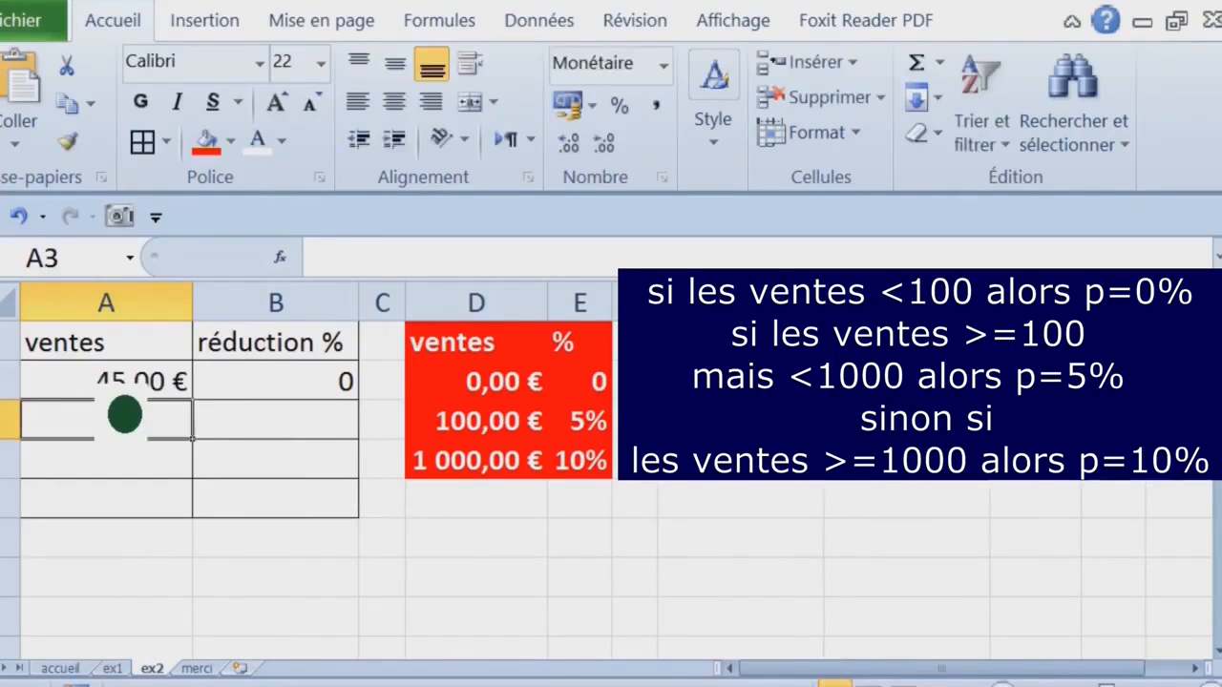
Step: Fill the RECHERCHEV formula from B2 down to B5
left_click(310, 396)
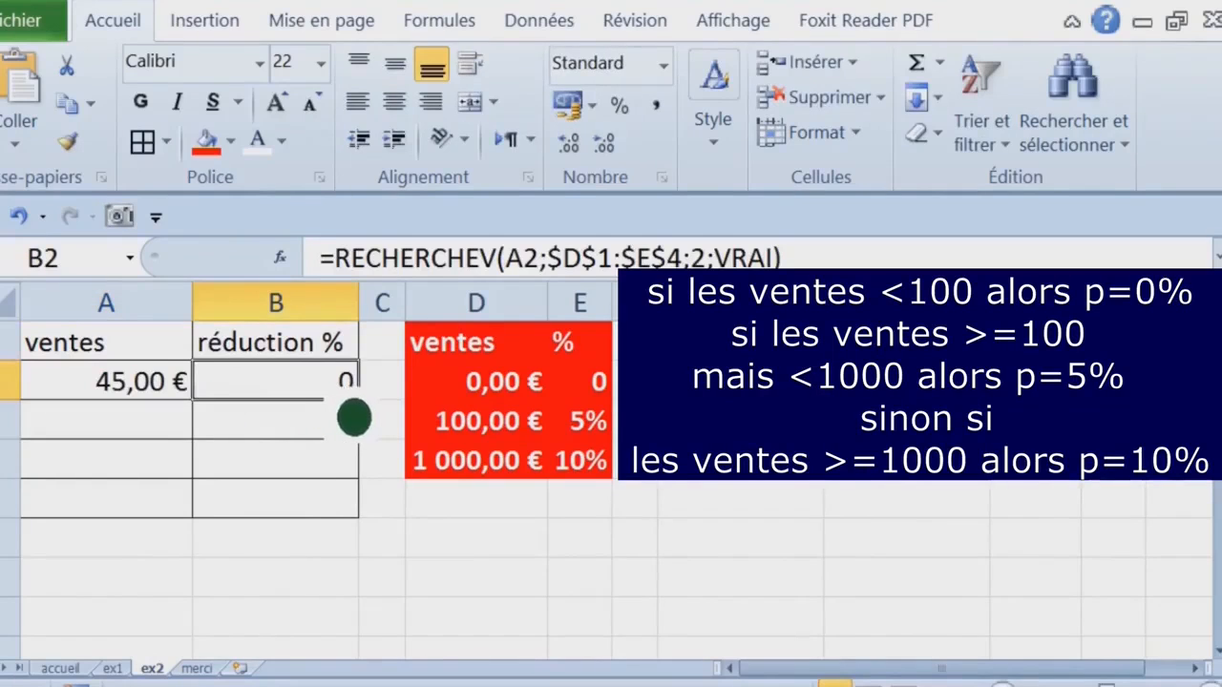
left_click_drag(390, 423, 384, 535)
left_click(341, 396)
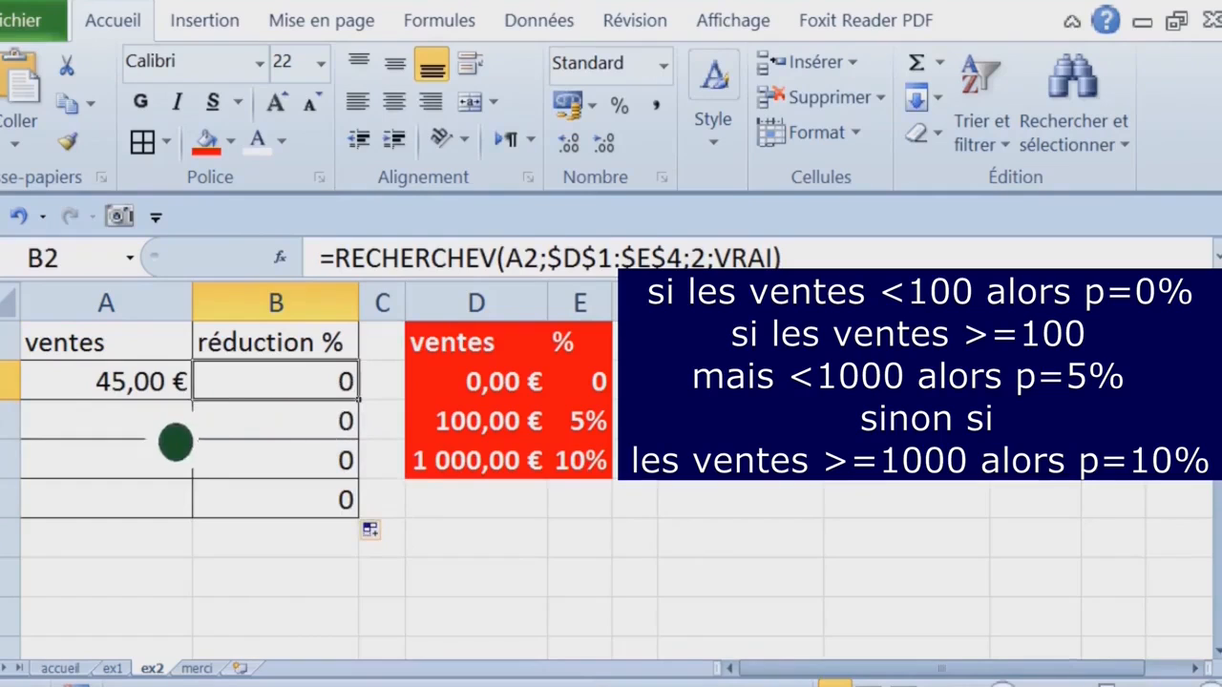
Step: Enter 99 as the sales amount in A3
left_click(172, 430)
type("99")
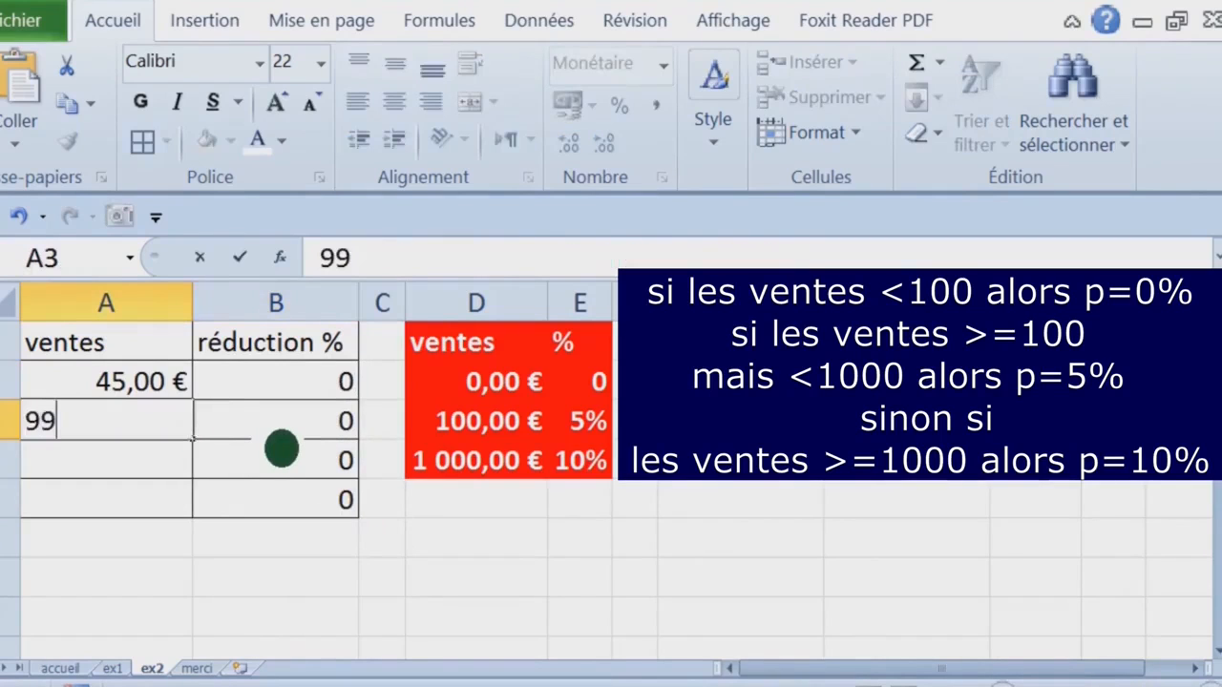
key("Return")
Step: Replace the sales amount in A2 with 100 and compare it with the 100 € row of the rate table
key("Up")
key("Up")
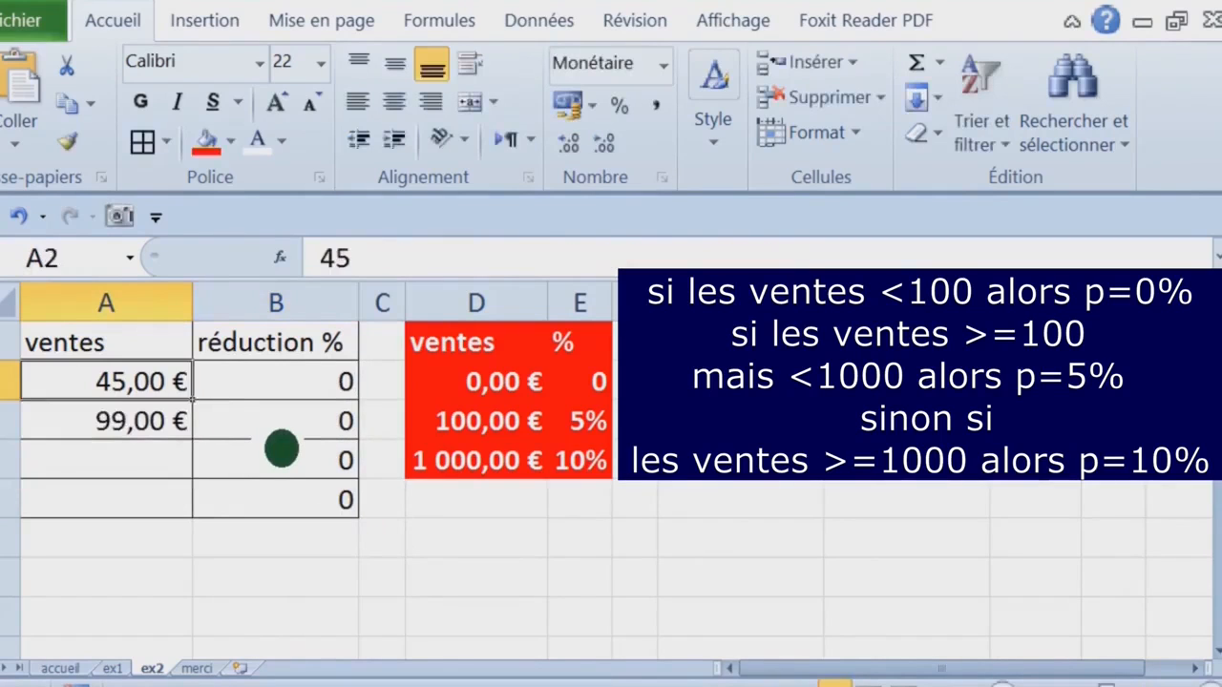
type("100")
key("Return")
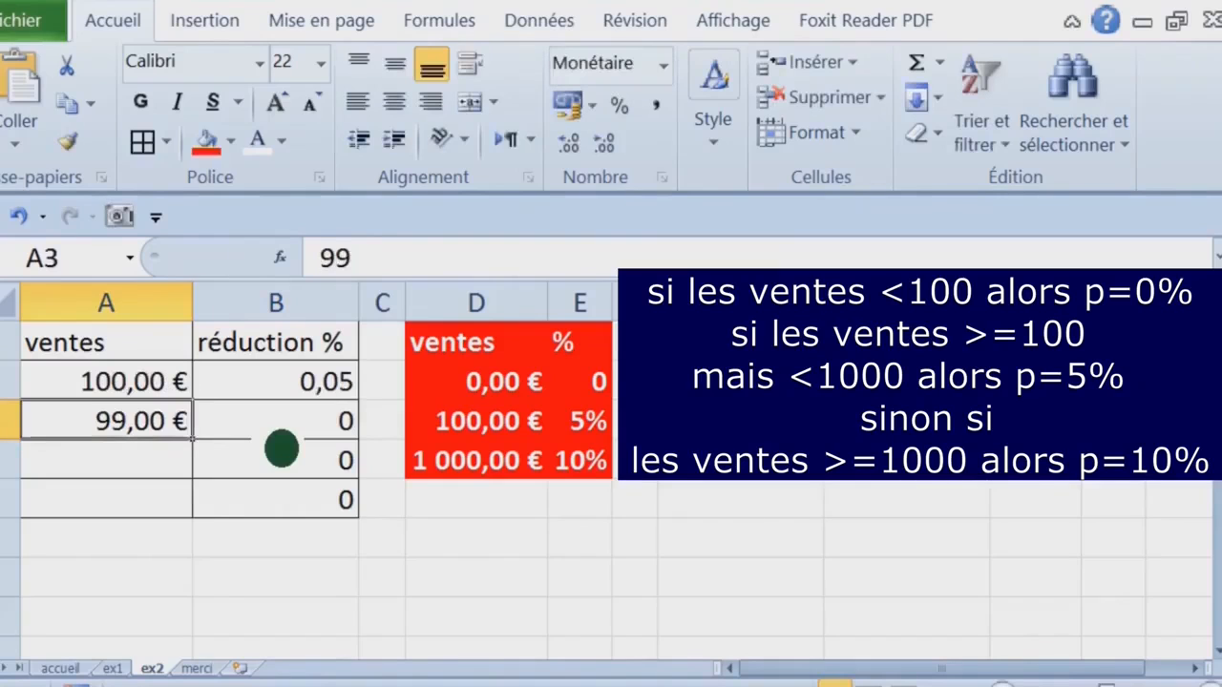
left_click(584, 420)
left_click_drag(512, 434, 605, 435)
Step: Change the sales amount in A2 to 999 and check it against the rate table
left_click(145, 390)
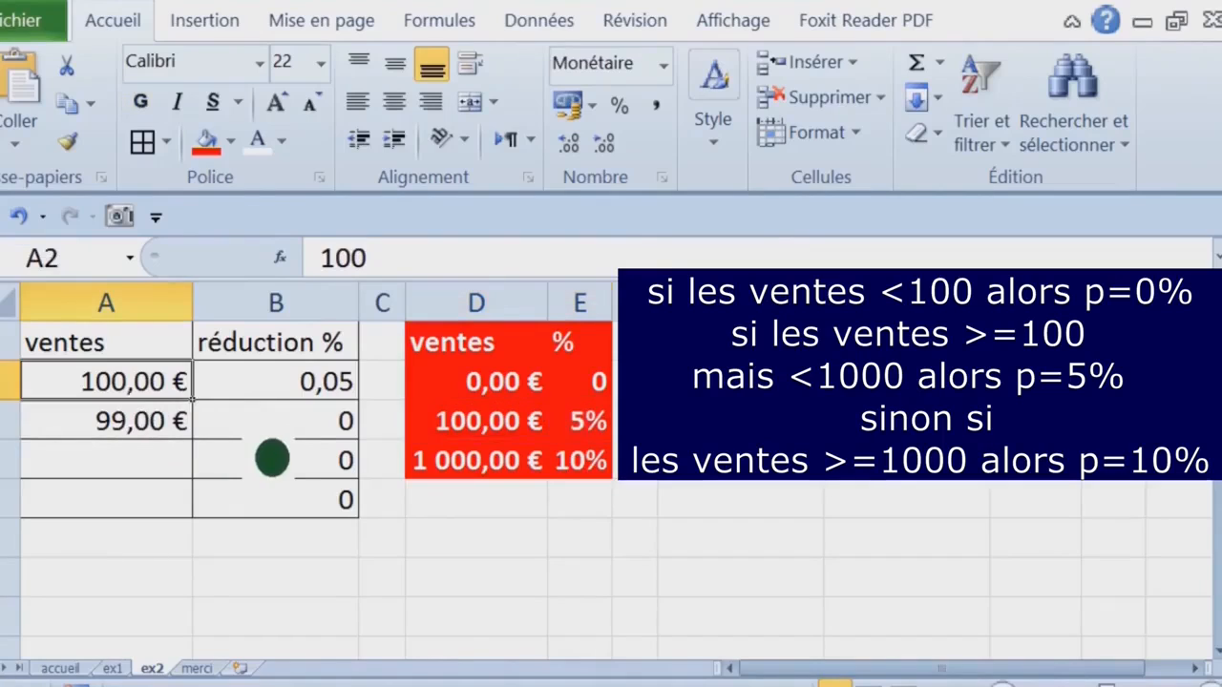
type("1")
key("BackSpace")
type("999")
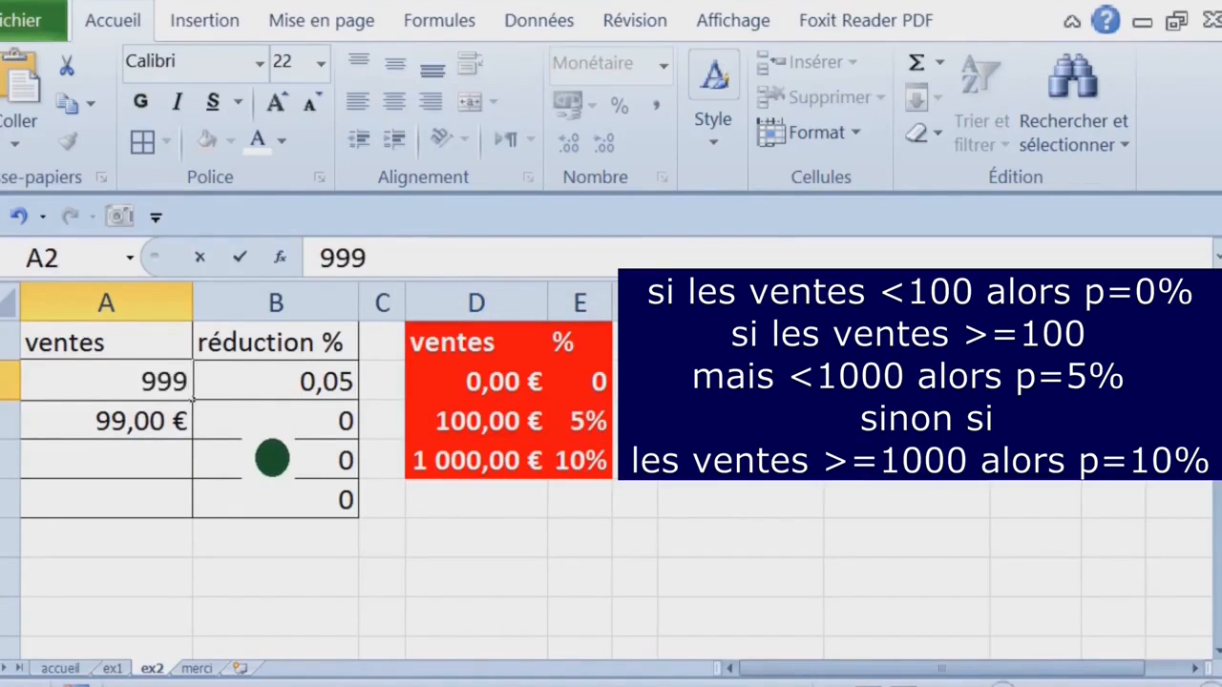
key("Return")
left_click(583, 421)
left_click(482, 463)
Step: Change the sales amount in A2 to 1000 to test the upper threshold
left_click(173, 397)
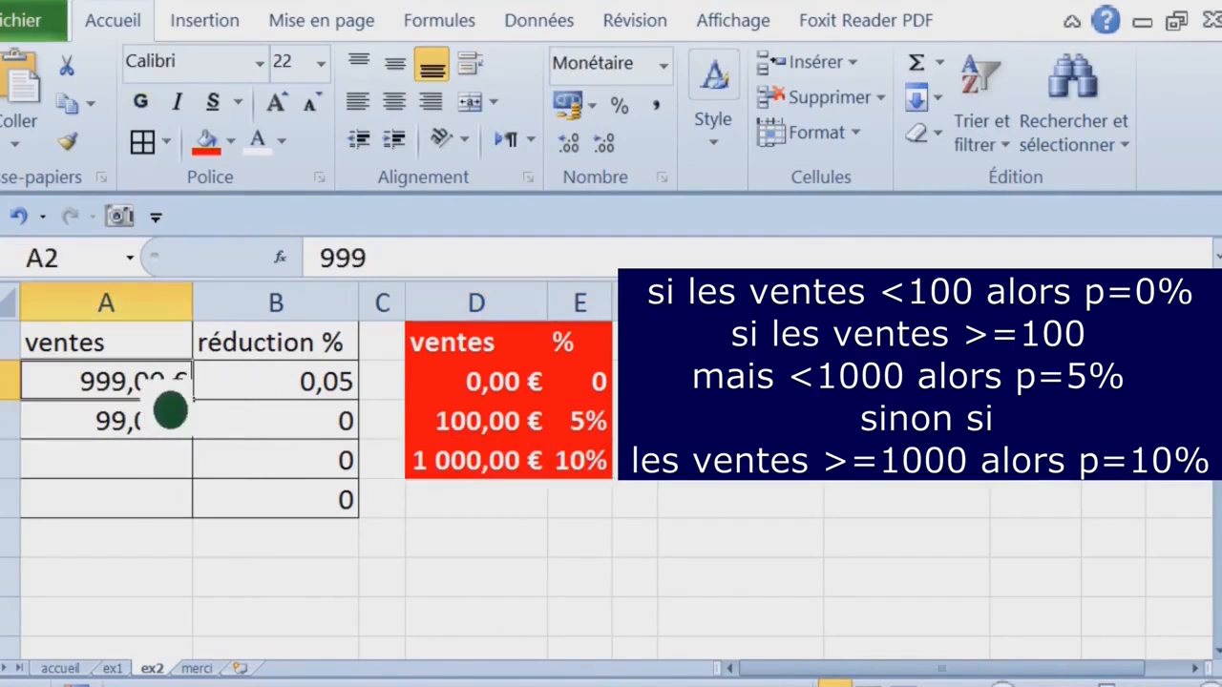
type("1000")
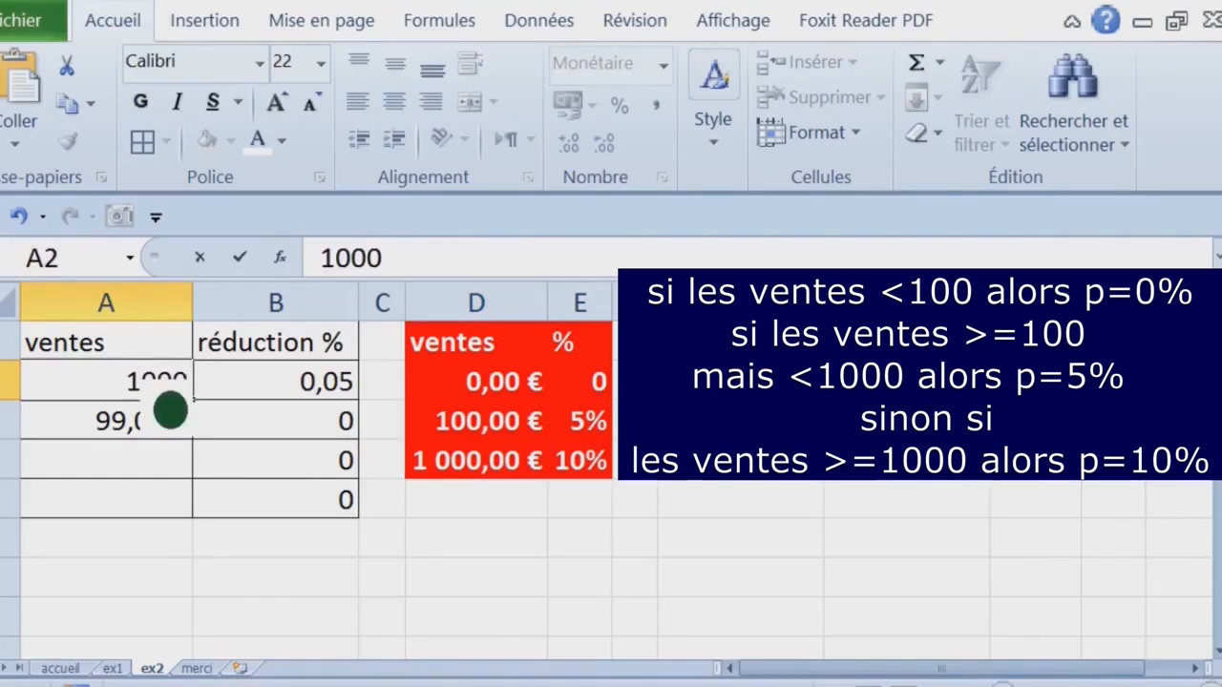
key("Return")
Step: Enter 1001 as the sales amount in A2
left_click(176, 401)
type("1")
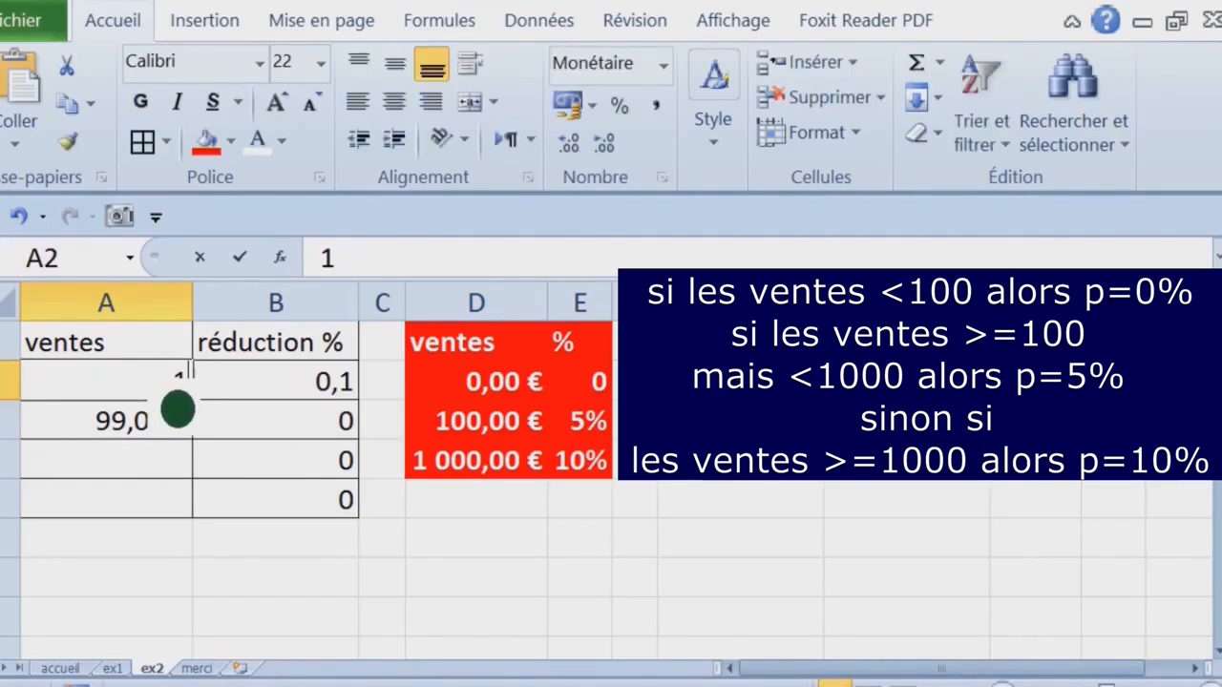
type("001")
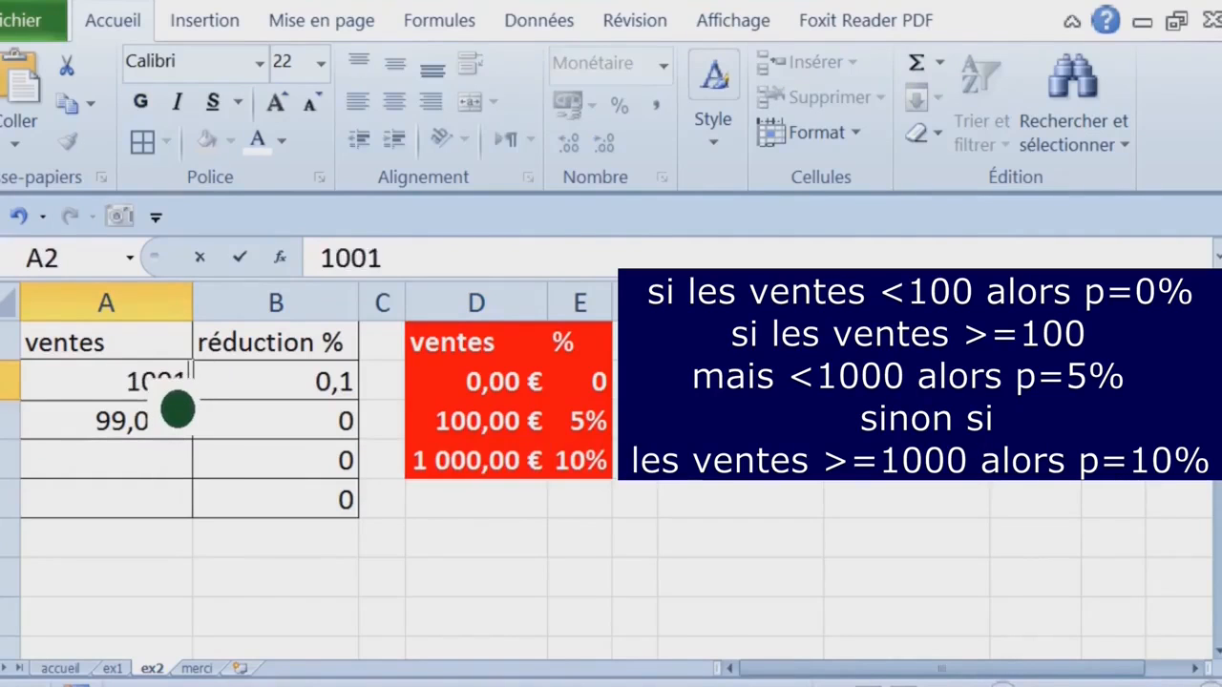
key("Return")
Step: Format the reduction values in B2:B5 as percentages
left_click_drag(277, 382, 328, 496)
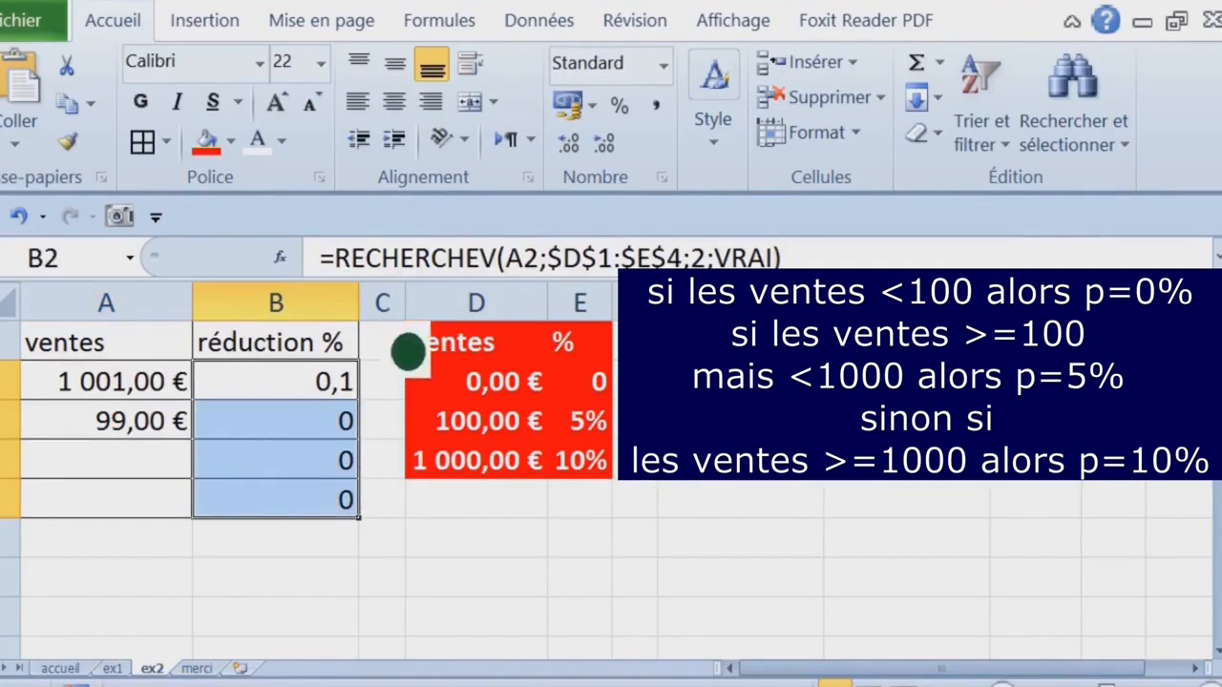
left_click(620, 105)
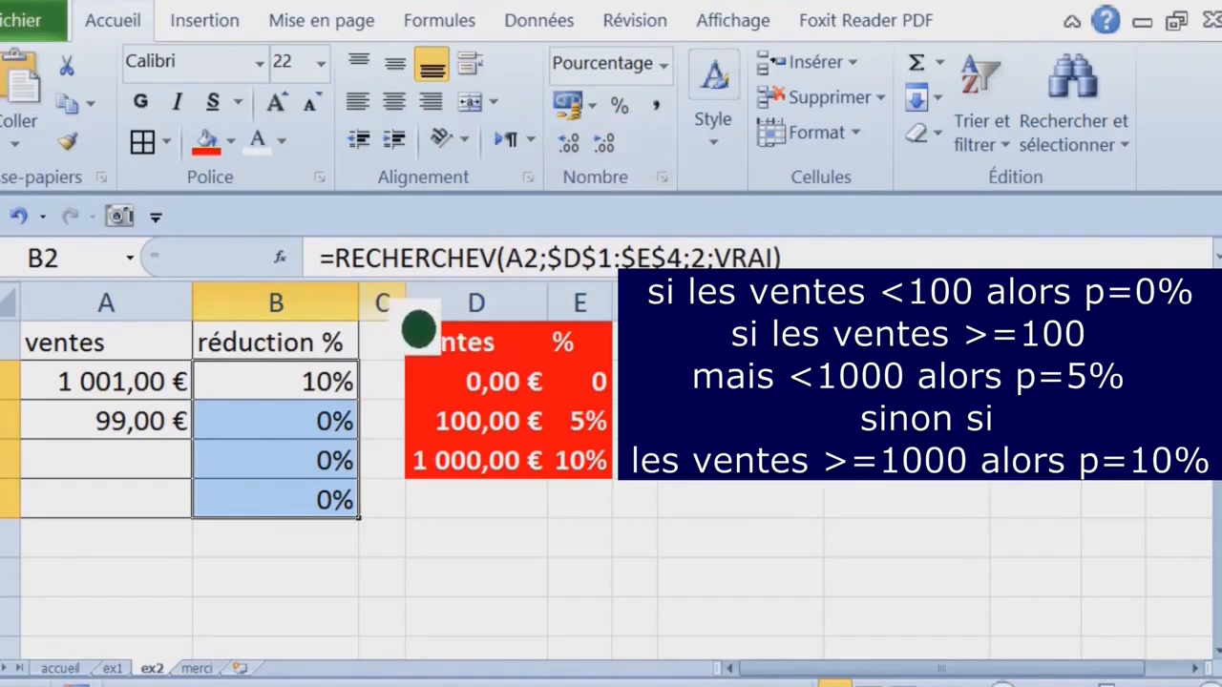
Step: Insert a new column directly after the réduction % column
left_click(391, 302)
key("ctrl+plus")
key("ctrl+plus")
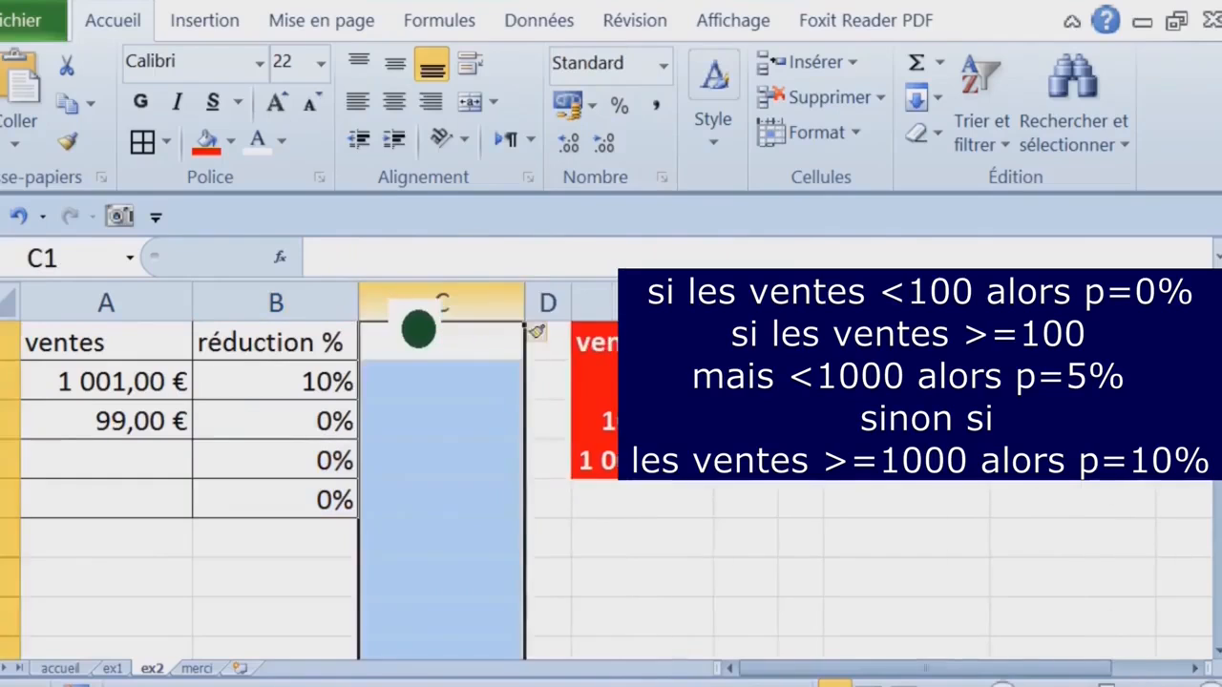
Step: Enter the header "ventes après réduction" in C1 and widen column C to fit it
left_click(474, 360)
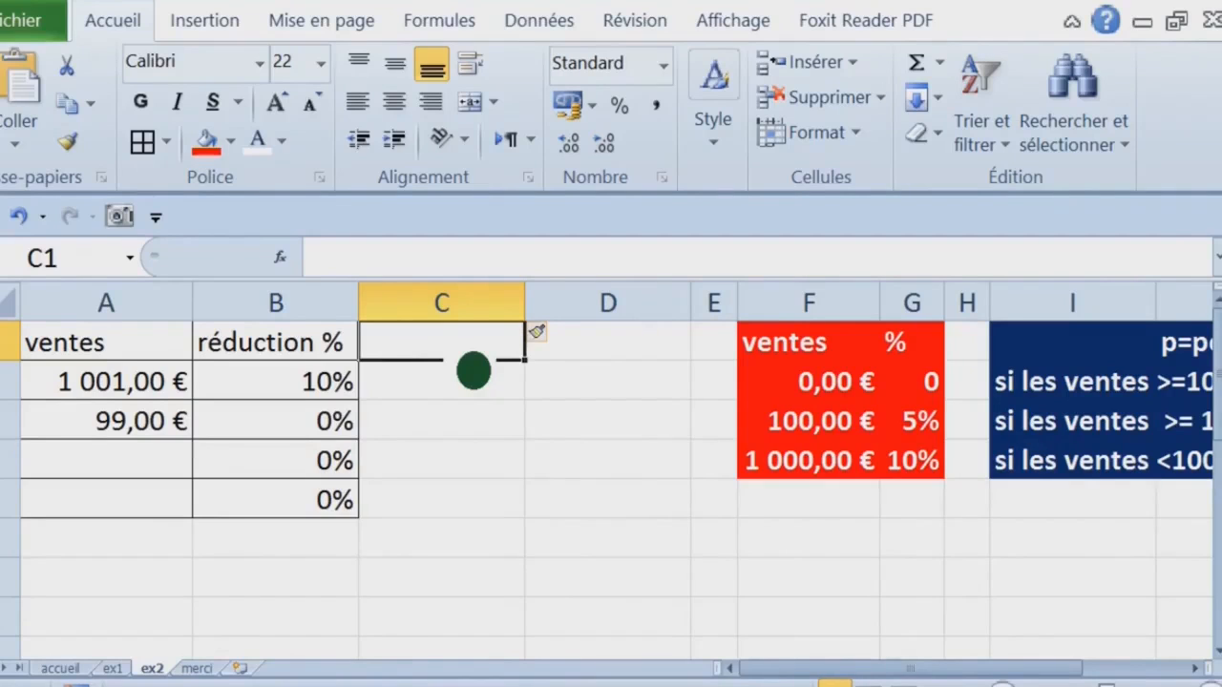
type("vent")
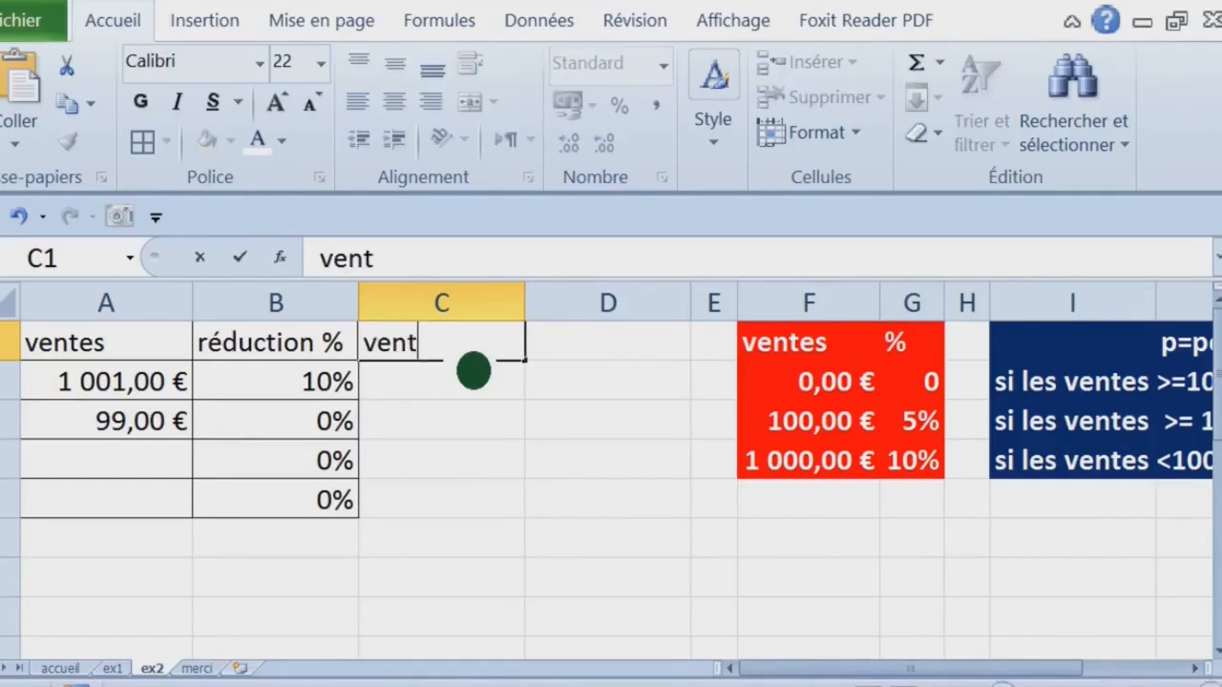
type("es après réduction")
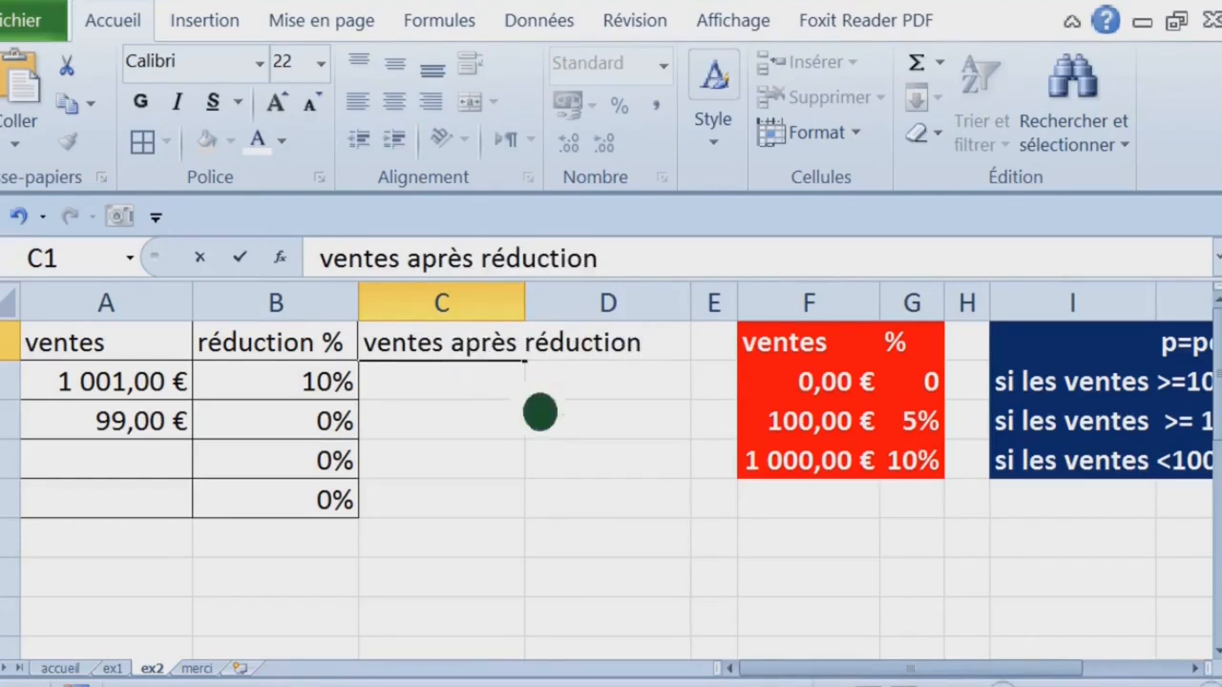
left_click(493, 412)
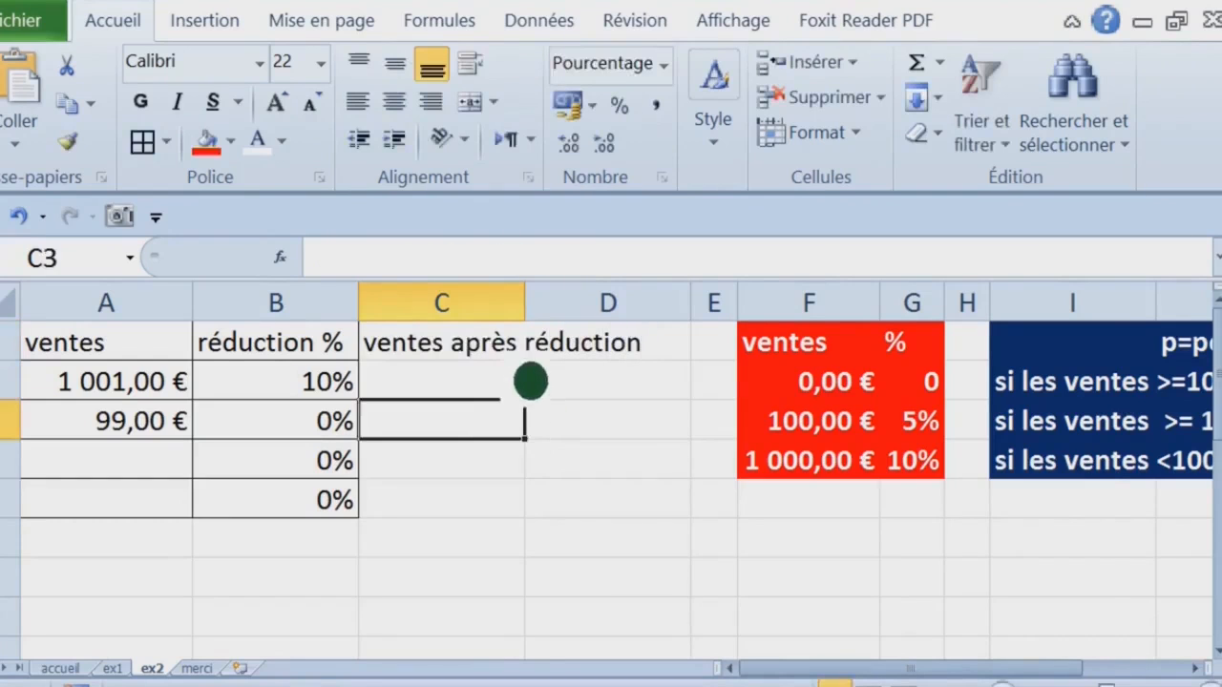
double_click(525, 303)
Step: Calculate the sales after reduction in C2 with the formula =A2-B2*A2
left_click(506, 391)
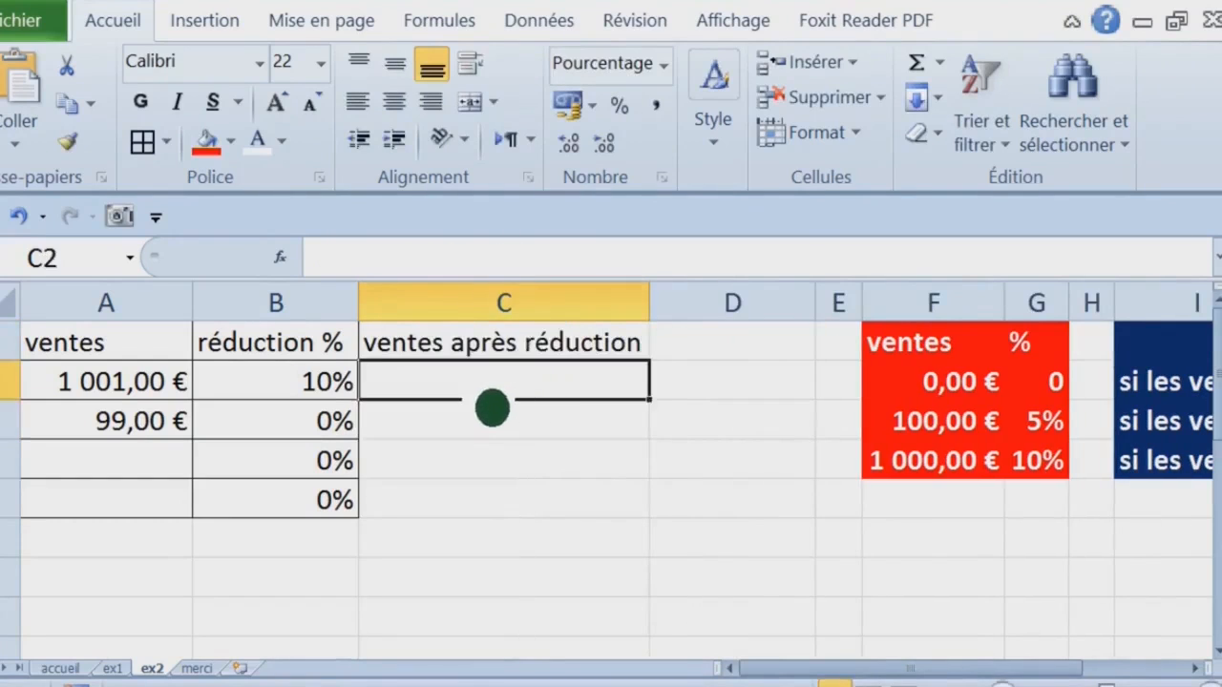
type("=")
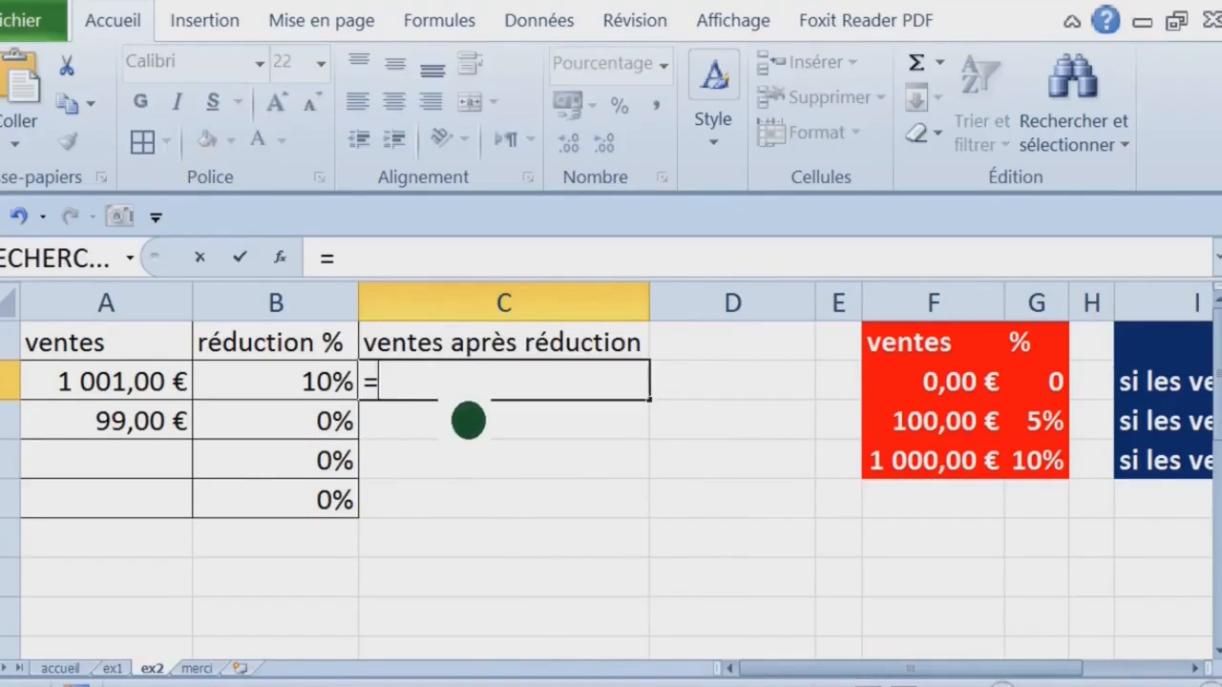
left_click(162, 421)
type("-")
left_click(326, 412)
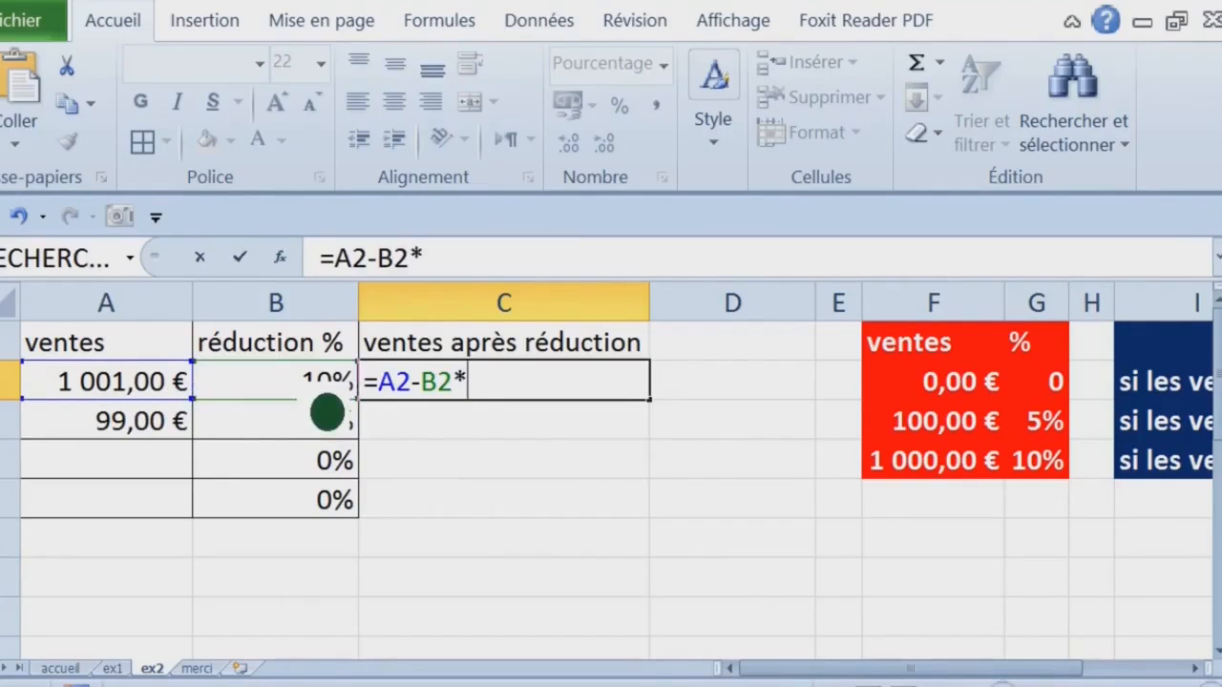
type("*")
left_click(177, 416)
key("Return")
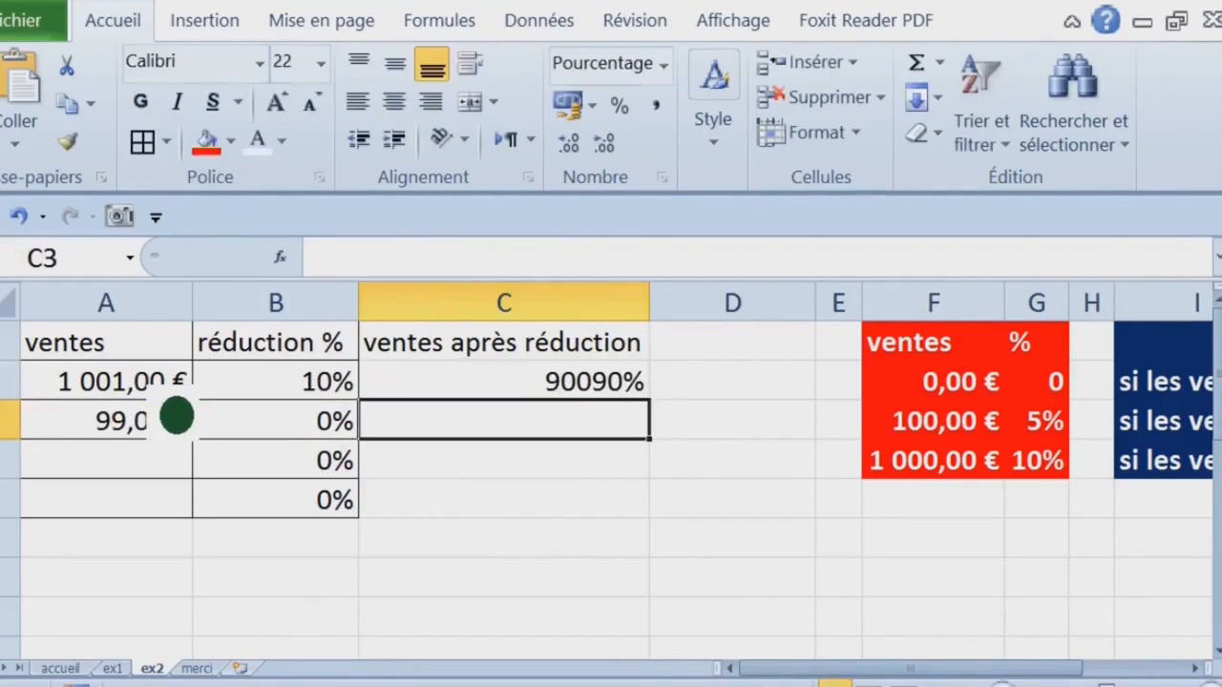
Step: Set the number format of C2:C5 to Standard
left_click_drag(482, 403, 496, 519)
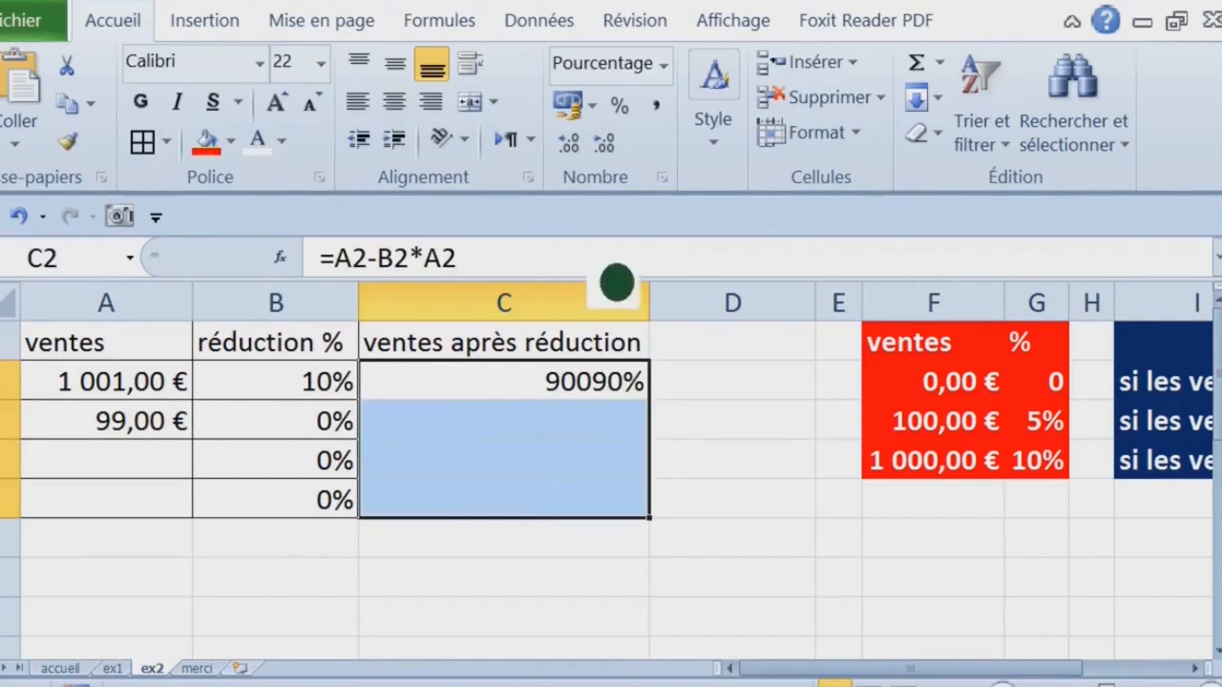
left_click(662, 63)
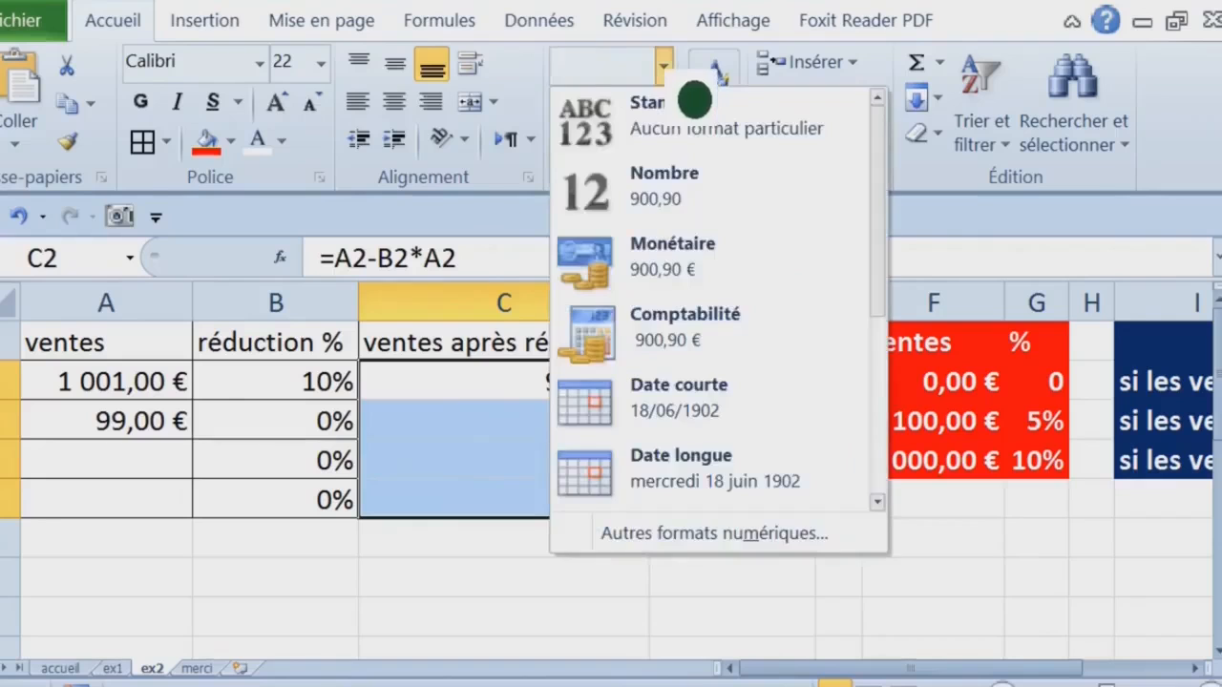
left_click(698, 143)
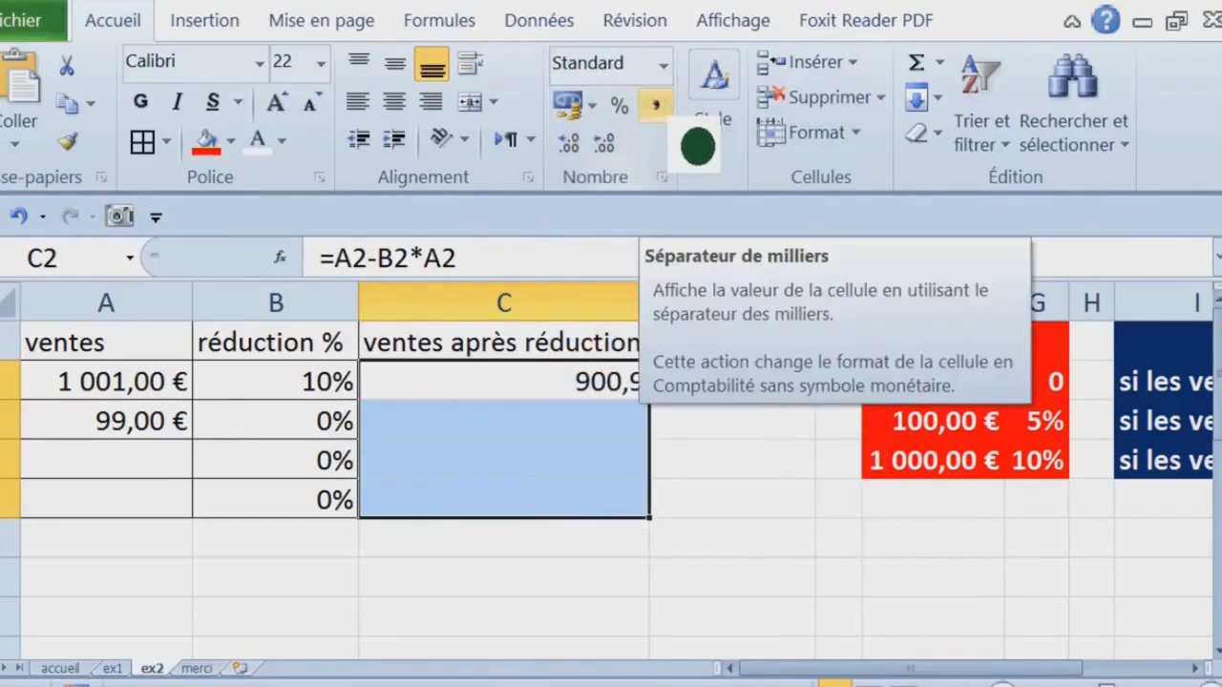
Step: Change the sales amount in A2 to 100
left_click(181, 393)
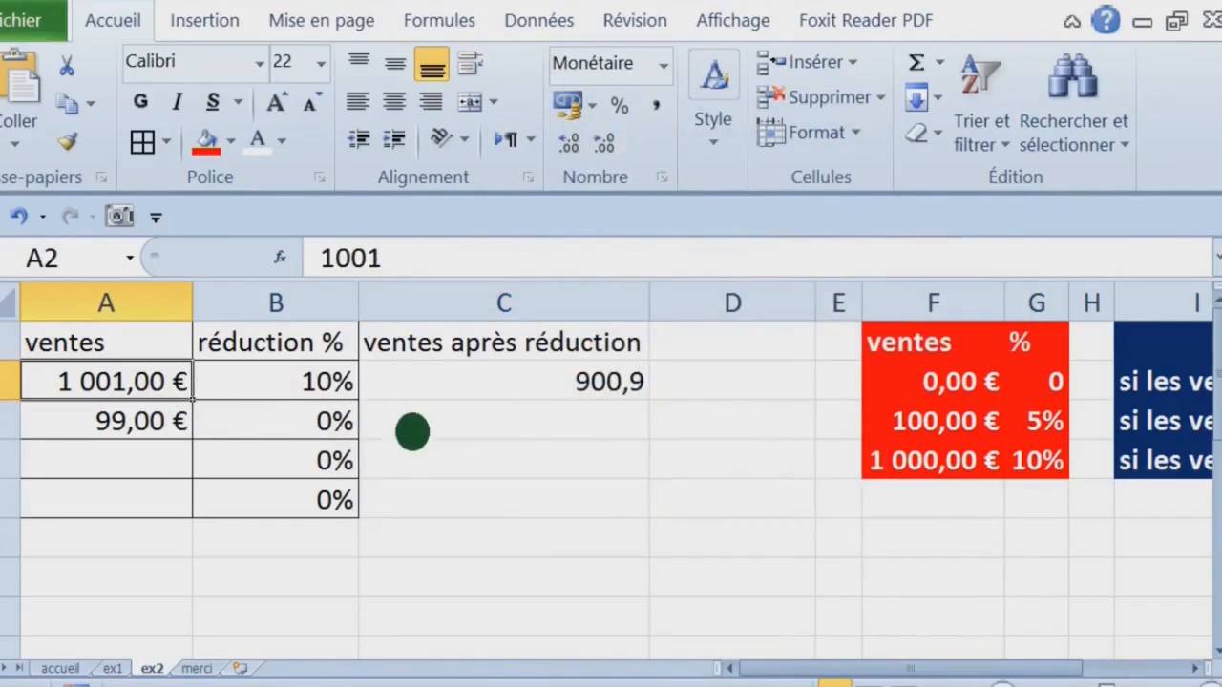
type("100")
key("Return")
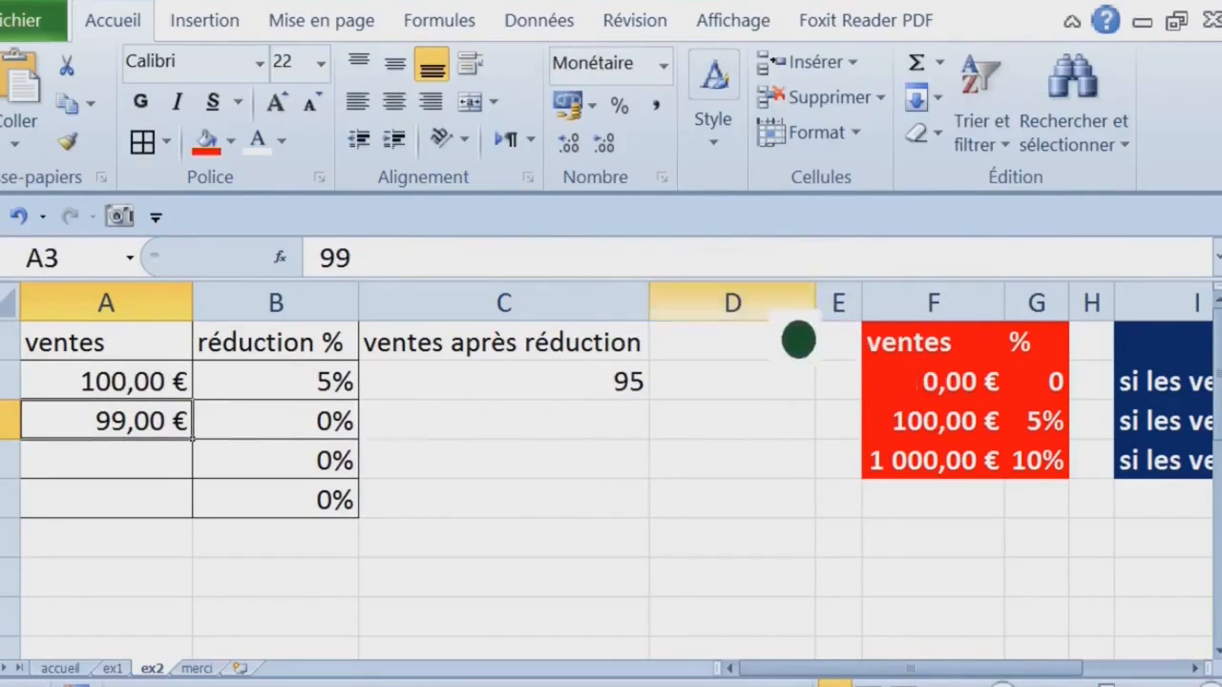
Step: Narrow the empty column D between the sales table and the red lookup table
left_click(771, 306)
left_click_drag(839, 333, 700, 344)
left_click_drag(792, 346, 926, 492)
left_click_drag(849, 387, 853, 480)
left_click_drag(849, 393, 847, 481)
Step: Change the sales amount in A3 to 150
left_click(162, 434)
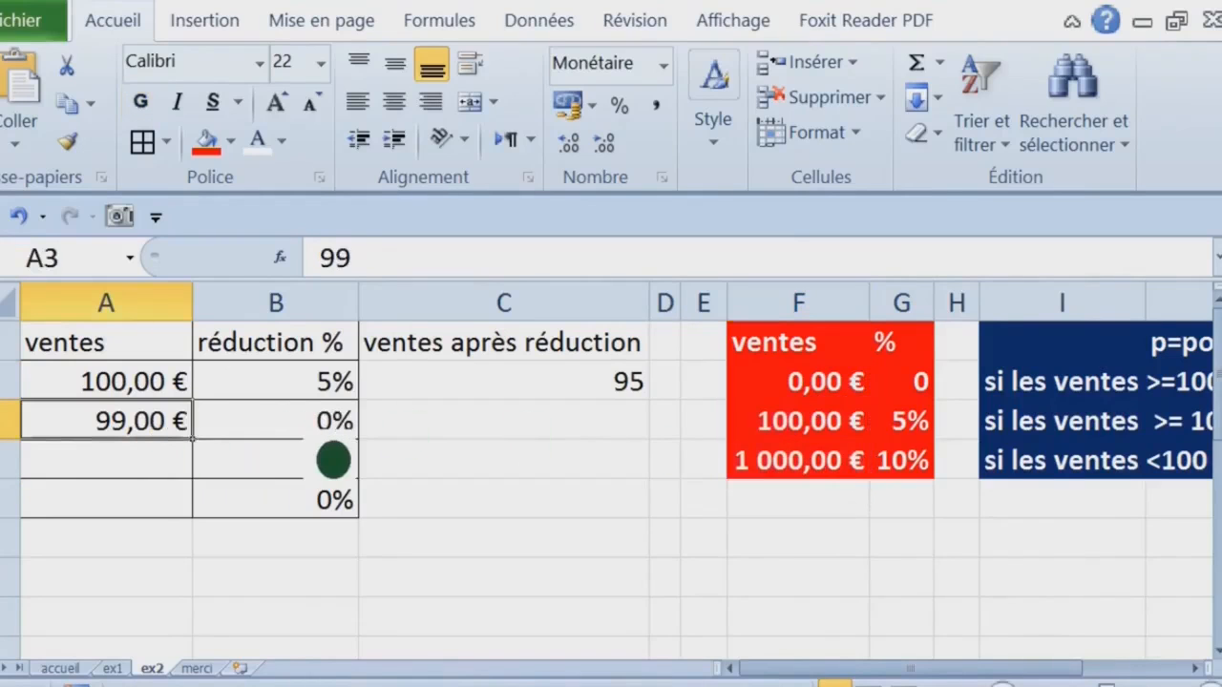
type("150")
key("Return")
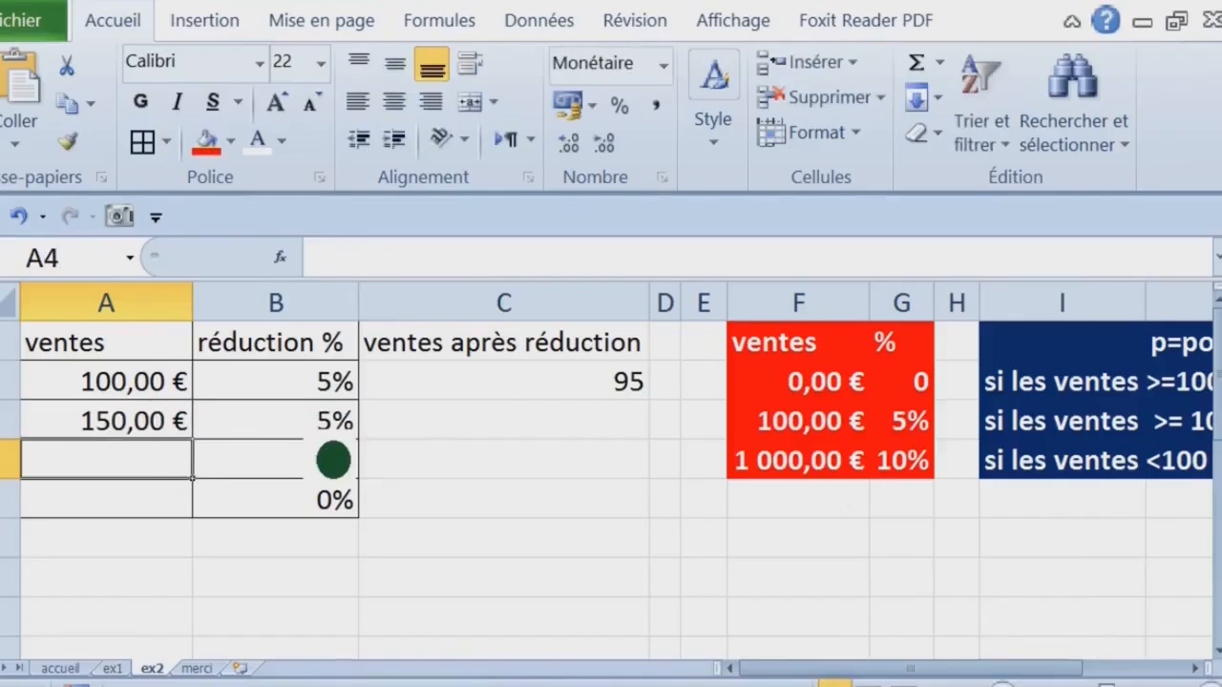
Step: Fill the C2 formula down to C5 and collapse the ribbon to show more of the sheet
left_click(577, 392)
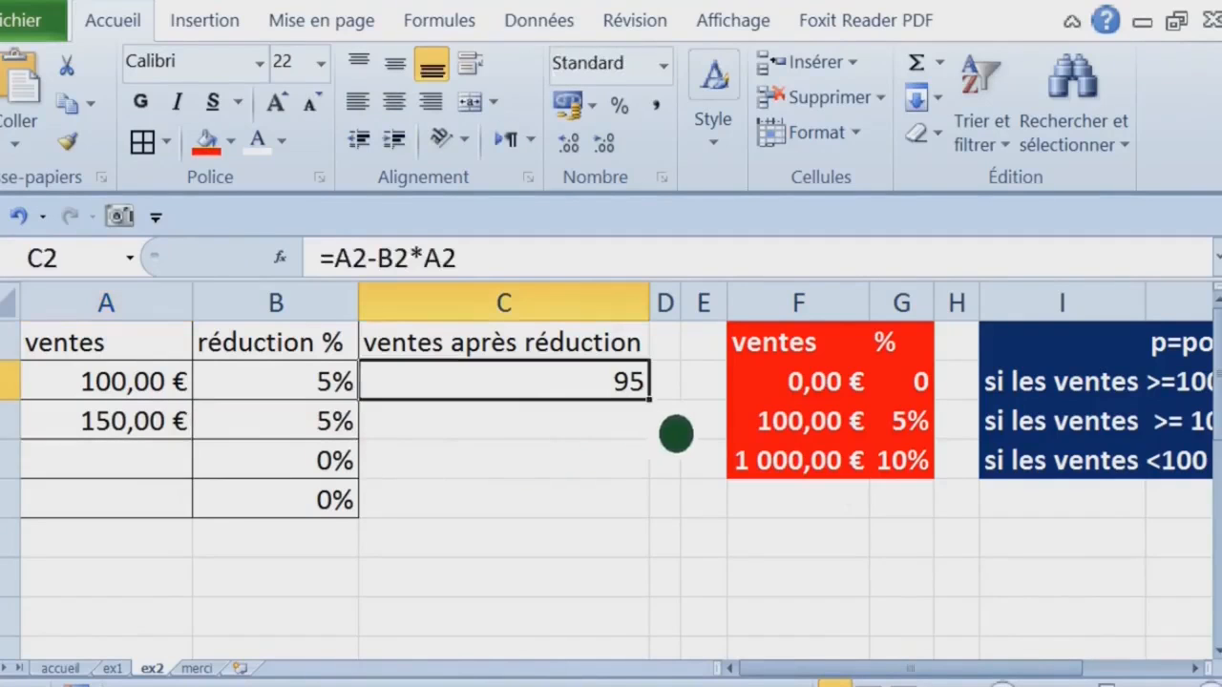
left_click_drag(677, 432, 643, 507)
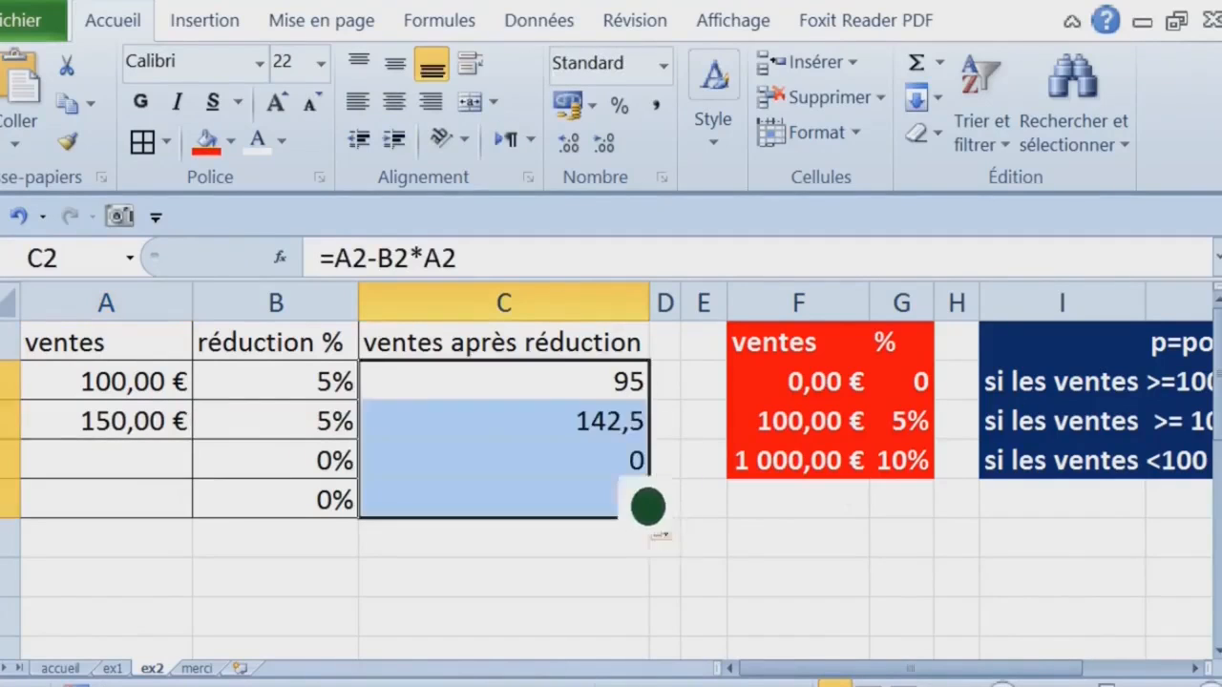
double_click(119, 27)
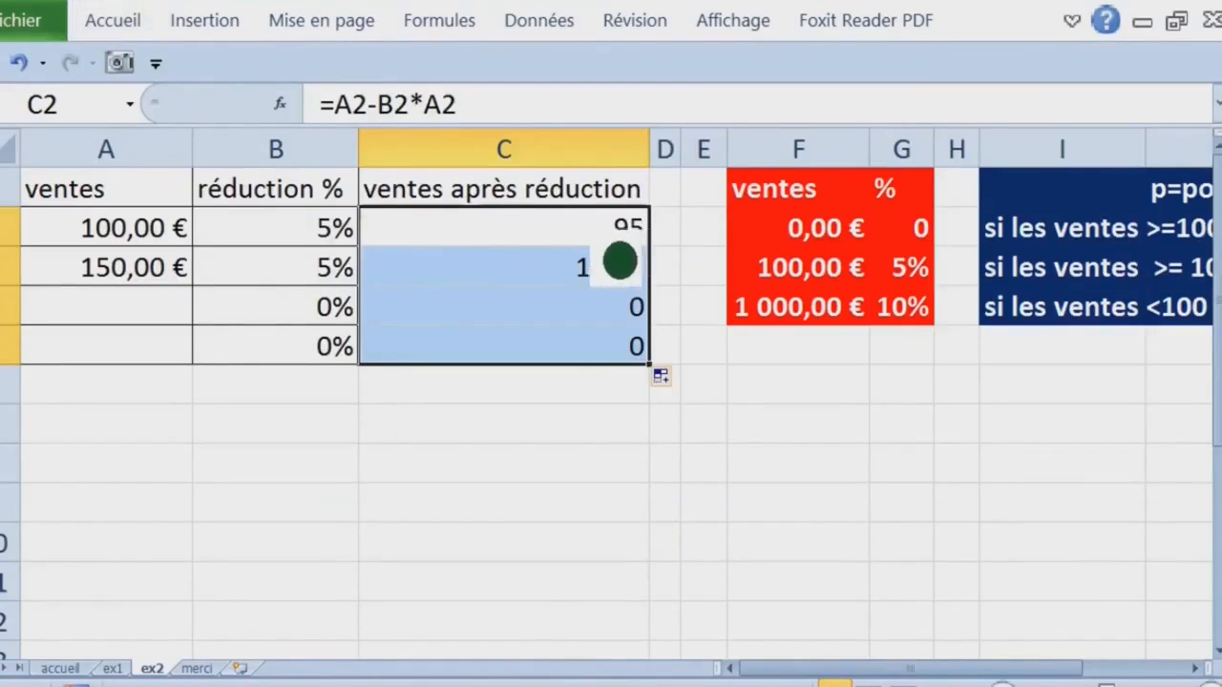
left_click(601, 279)
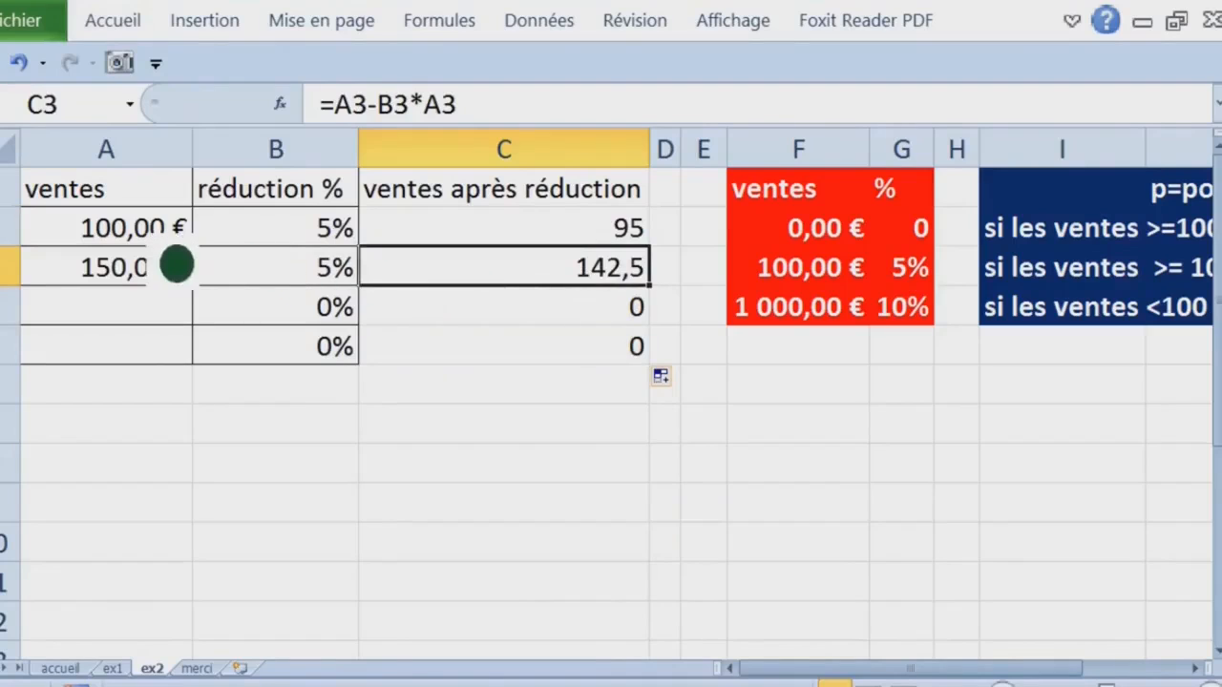
Step: Copy the euro currency and border formatting of A2 onto C2:C5
left_click(172, 245)
left_click(133, 25)
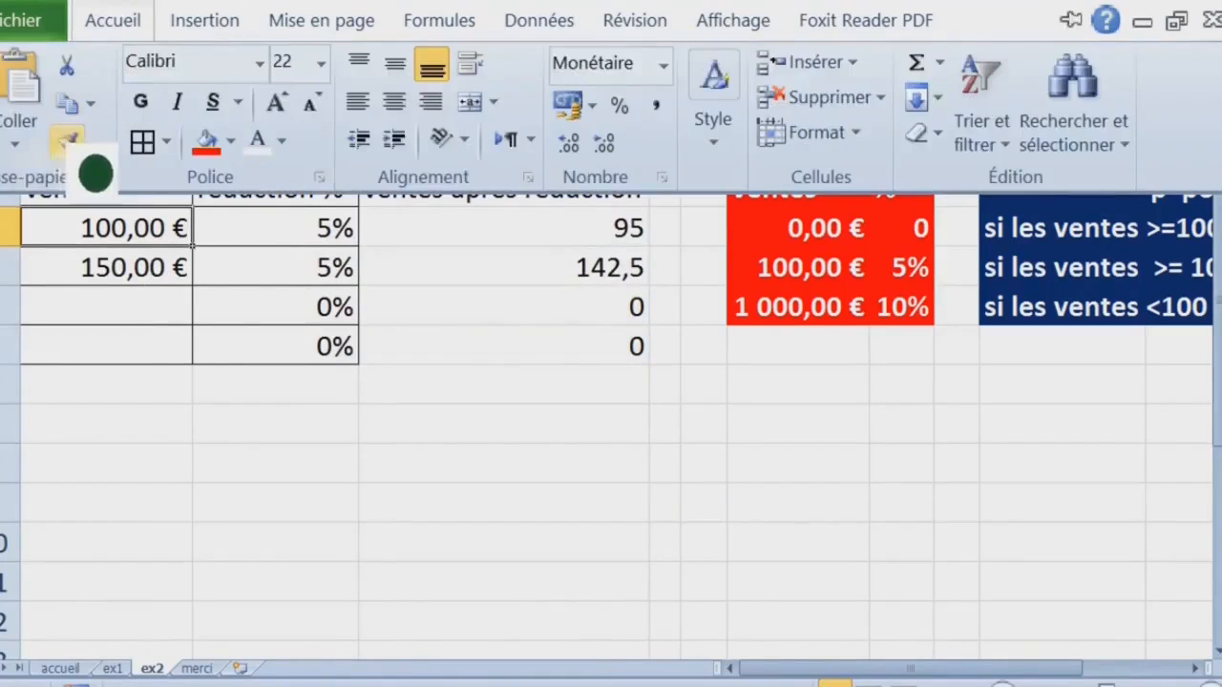
left_click(74, 140)
left_click_drag(538, 216, 591, 378)
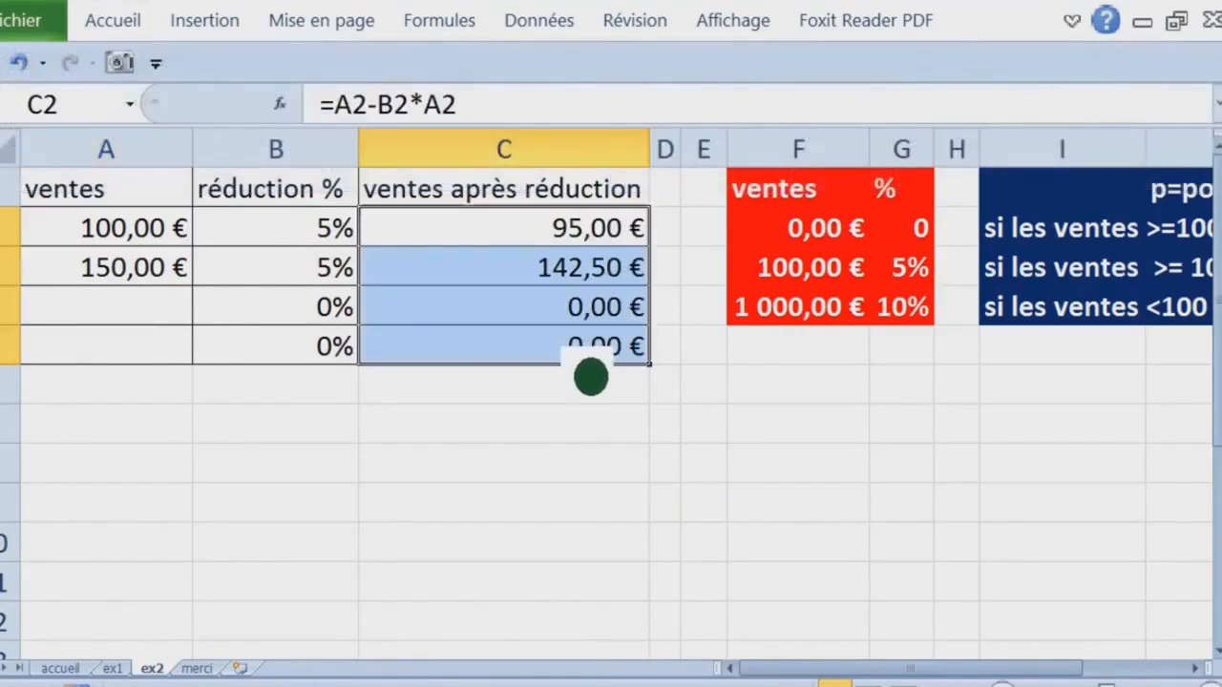
Step: Enter the sales amounts 1004 in A4 and 99 in A5
left_click(186, 319)
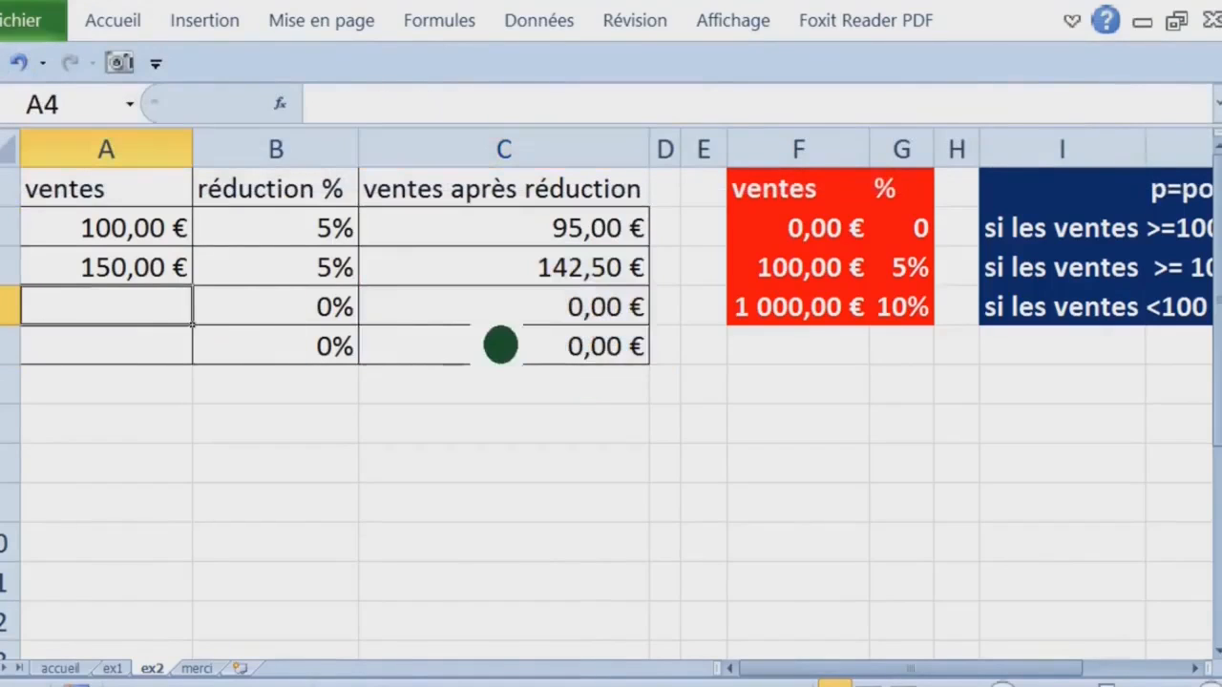
type("1 0")
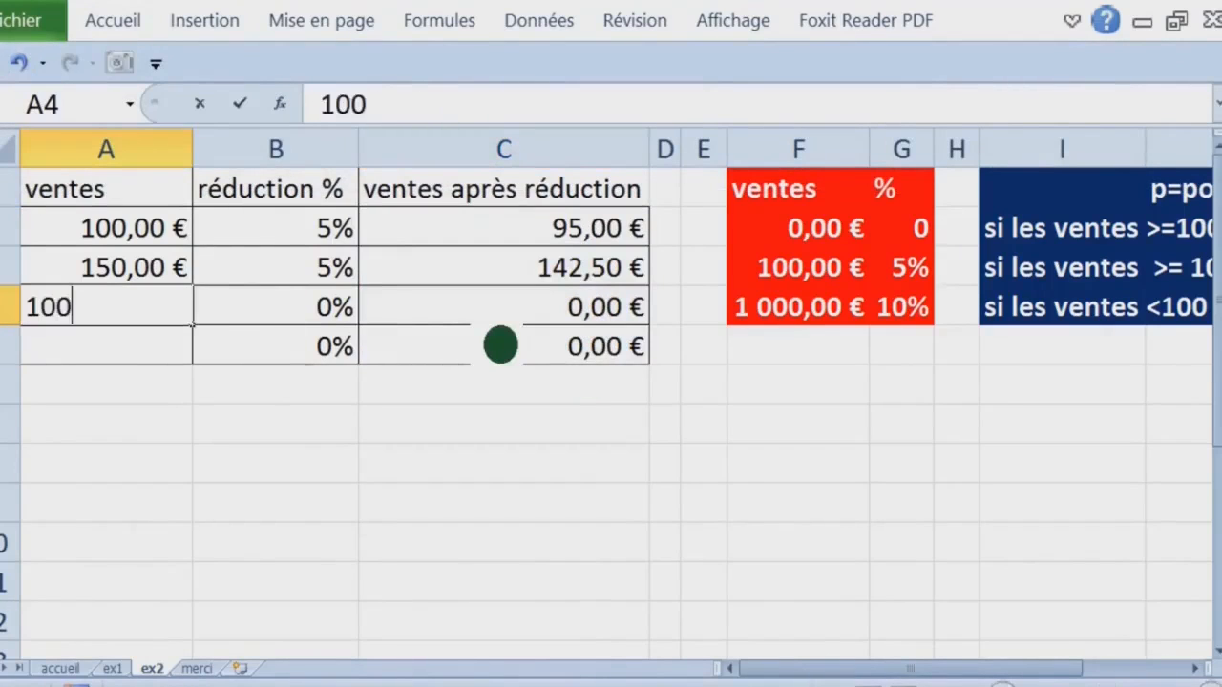
type("04")
key("Return")
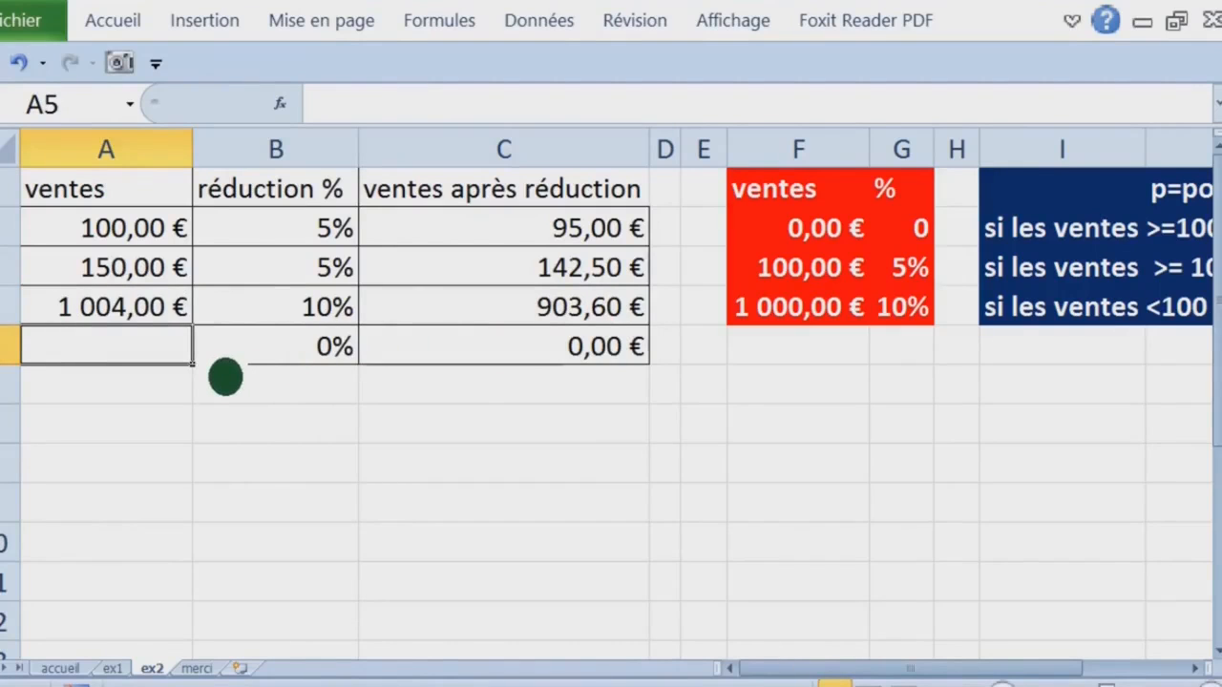
type("99")
key("Return")
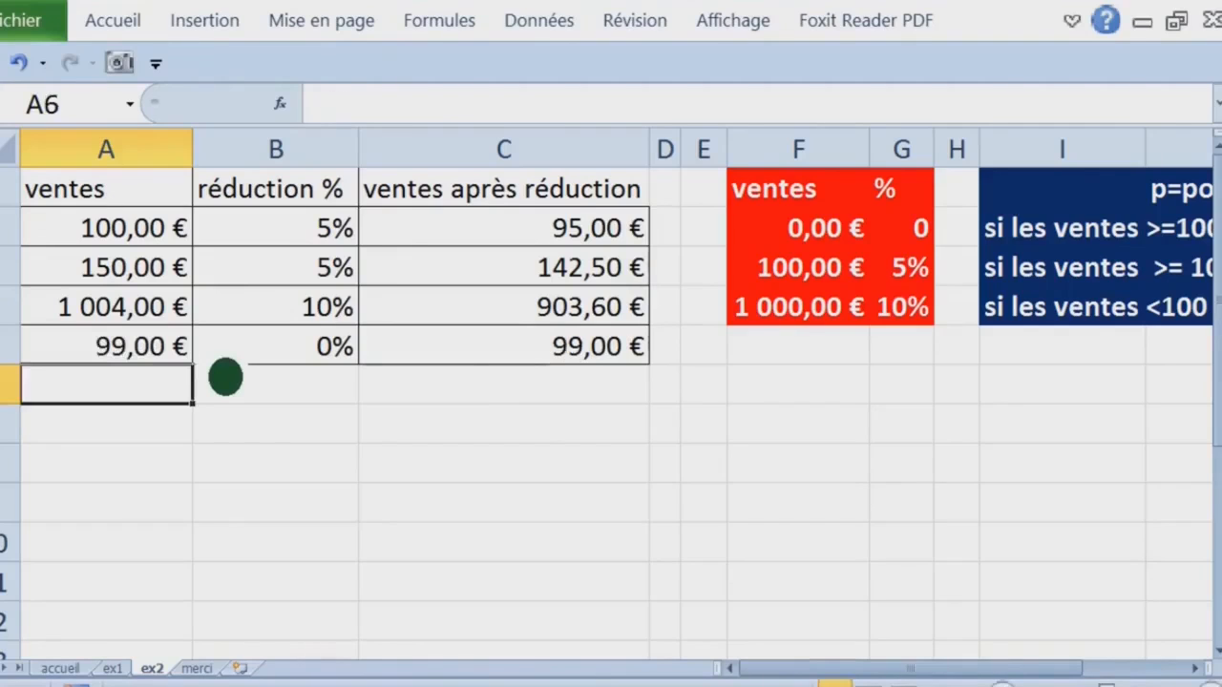
Step: Examine the RECHERCHEV formula in B5 and the sales thresholds and percentages in the red lookup table
left_click(334, 363)
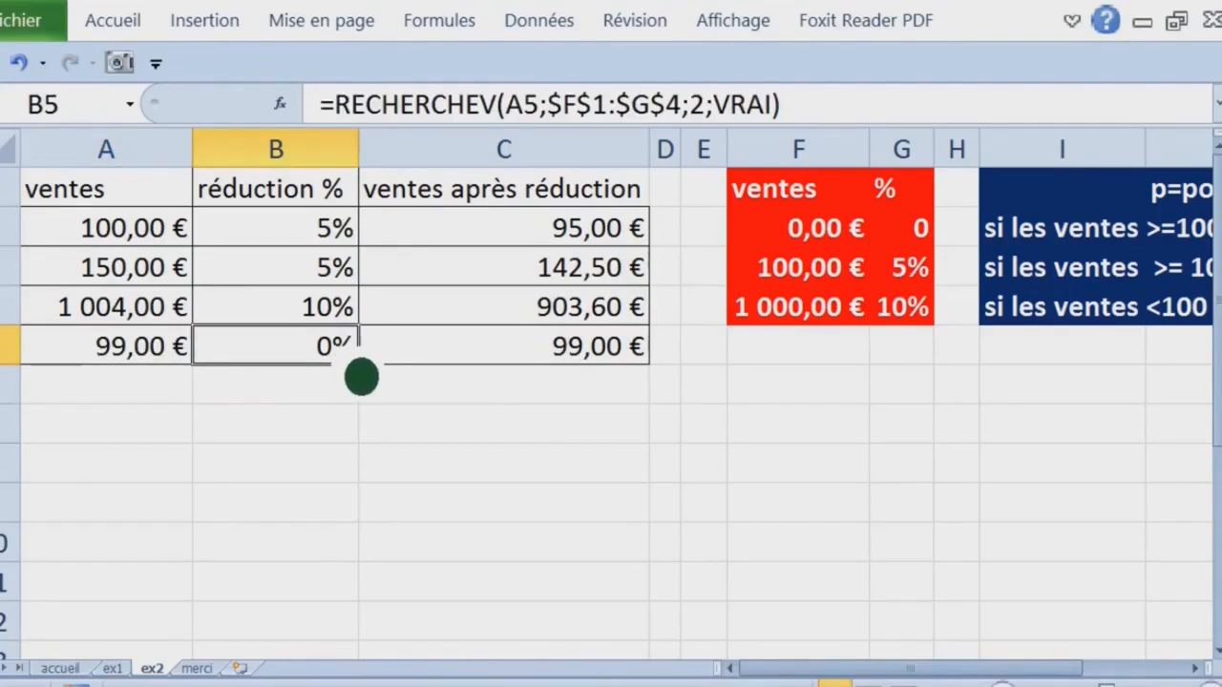
left_click_drag(798, 229, 831, 338)
left_click_drag(916, 234, 926, 334)
left_click_drag(811, 229, 920, 326)
left_click(861, 321)
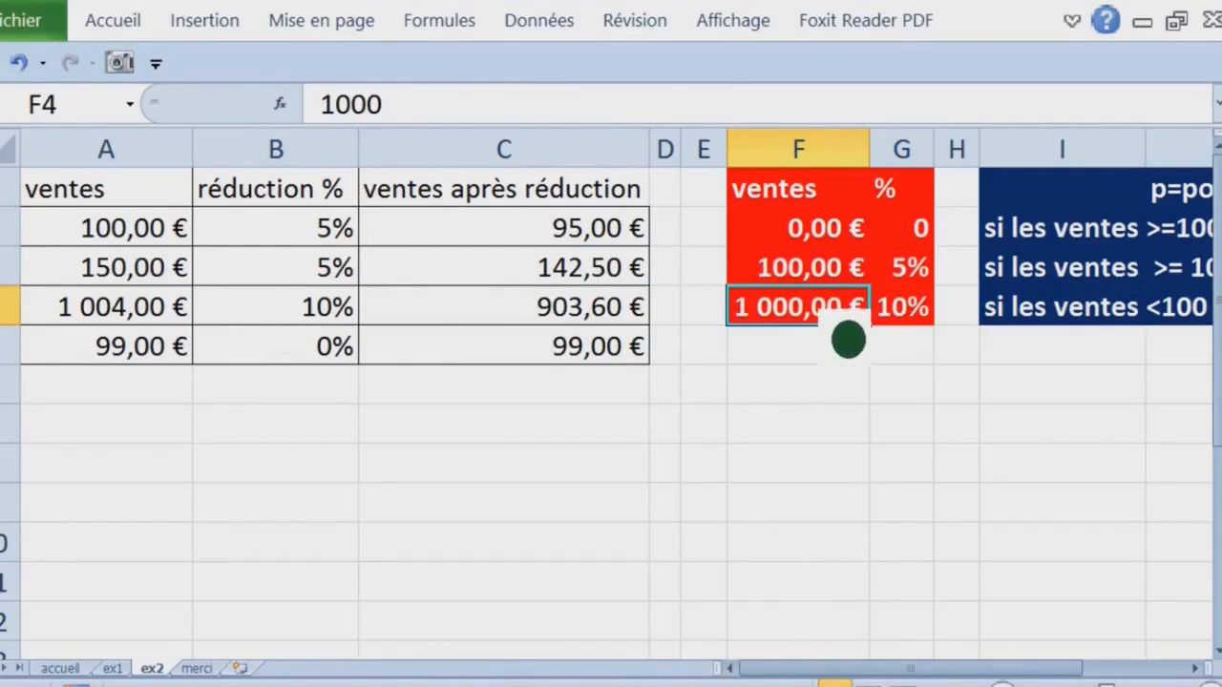
left_click_drag(792, 229, 808, 323)
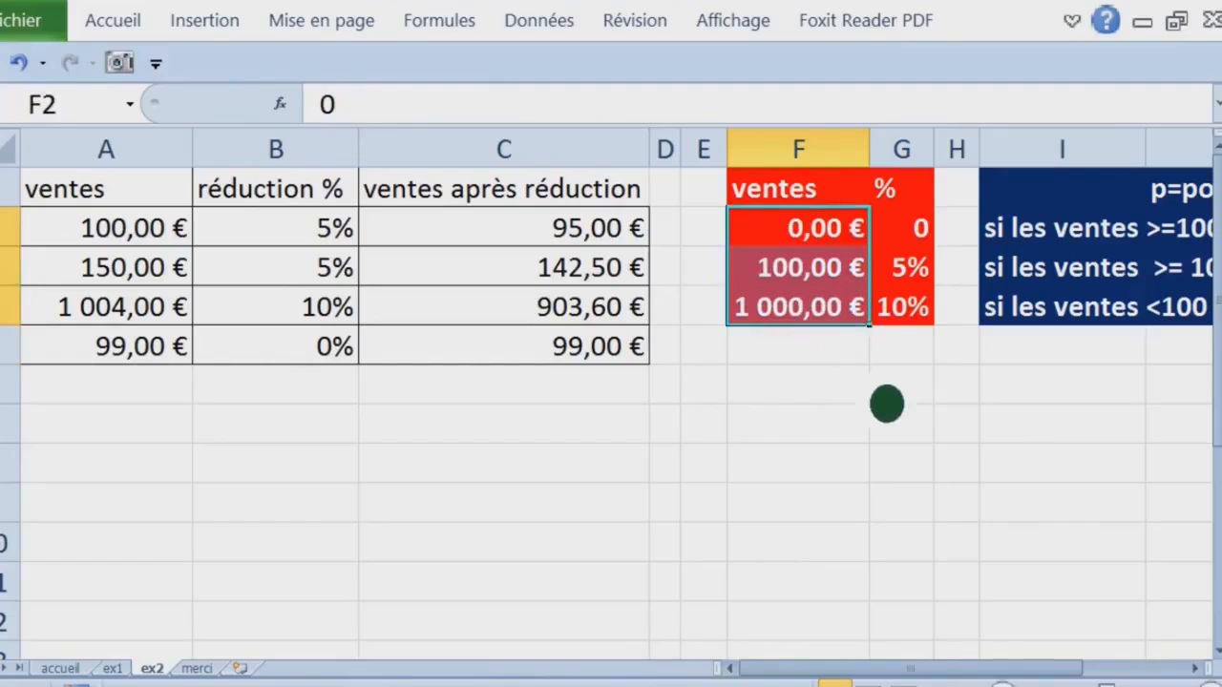
left_click(867, 399)
scroll(912, 393, "down", 1)
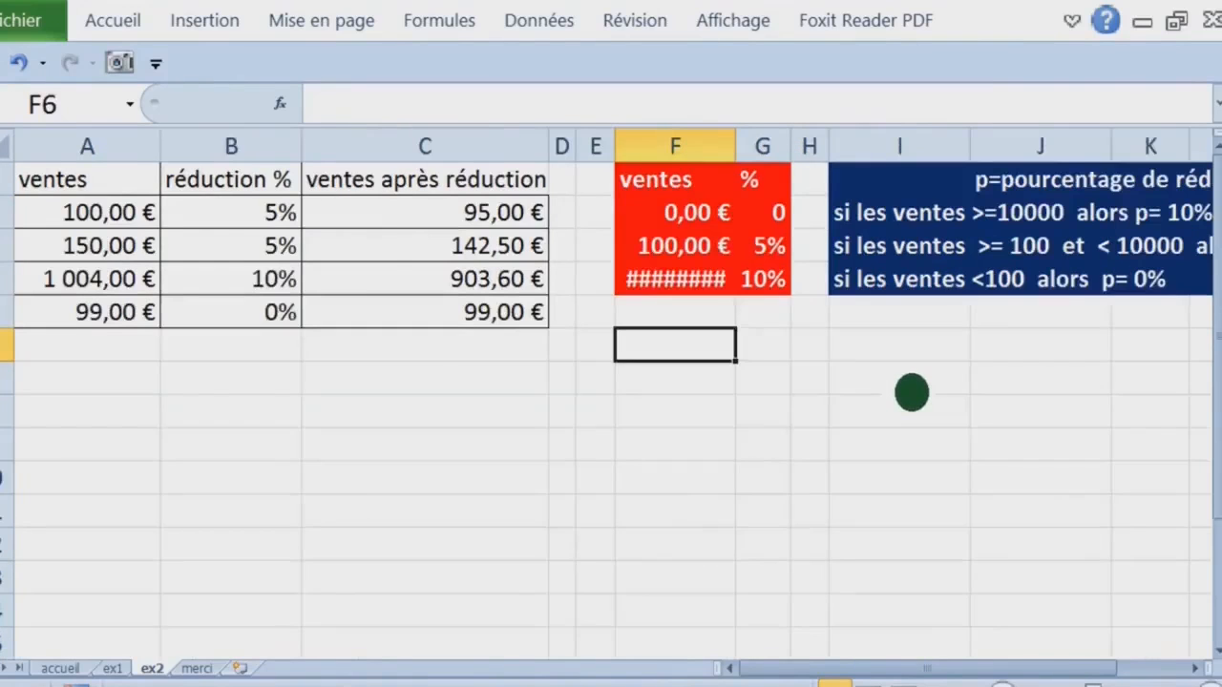
scroll(911, 393, "up", 1)
Step: Read the reduction conditions in the blue block I1:M4 and compare them with the red lookup table
left_click(831, 272)
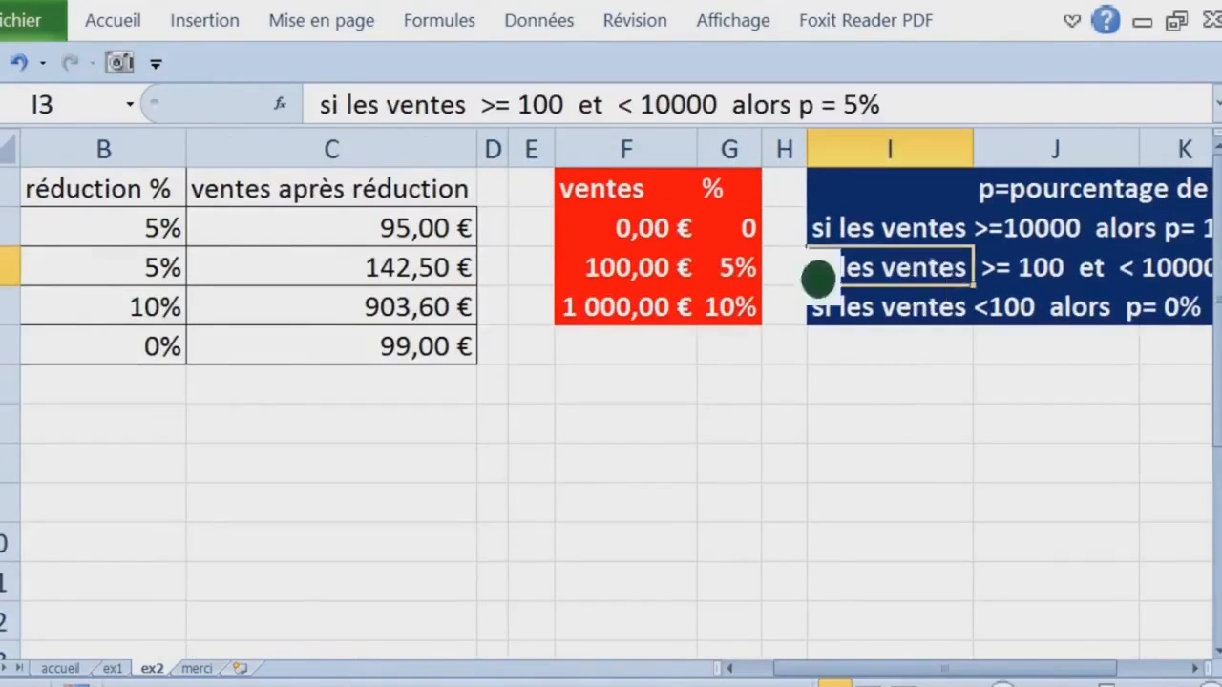
left_click(424, 165)
left_click(535, 201)
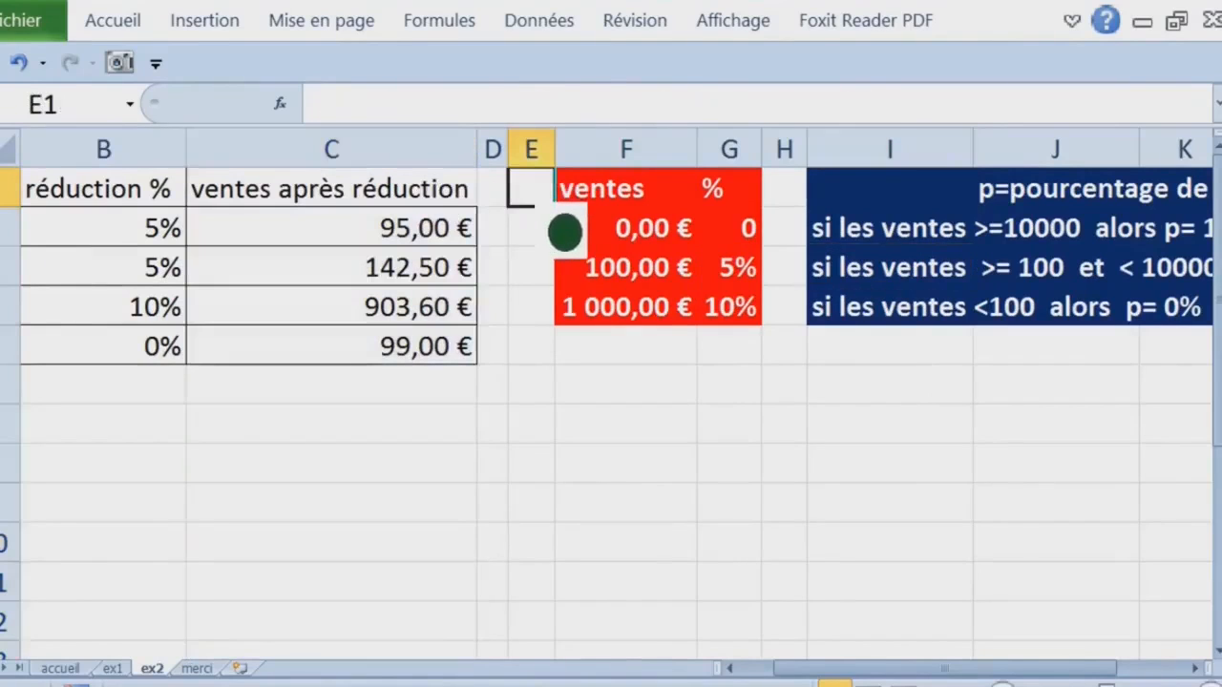
key("Right")
key("Right")
key("Right")
key("Right")
key("Right")
key("Right")
key("Right")
key("Right")
key("Right")
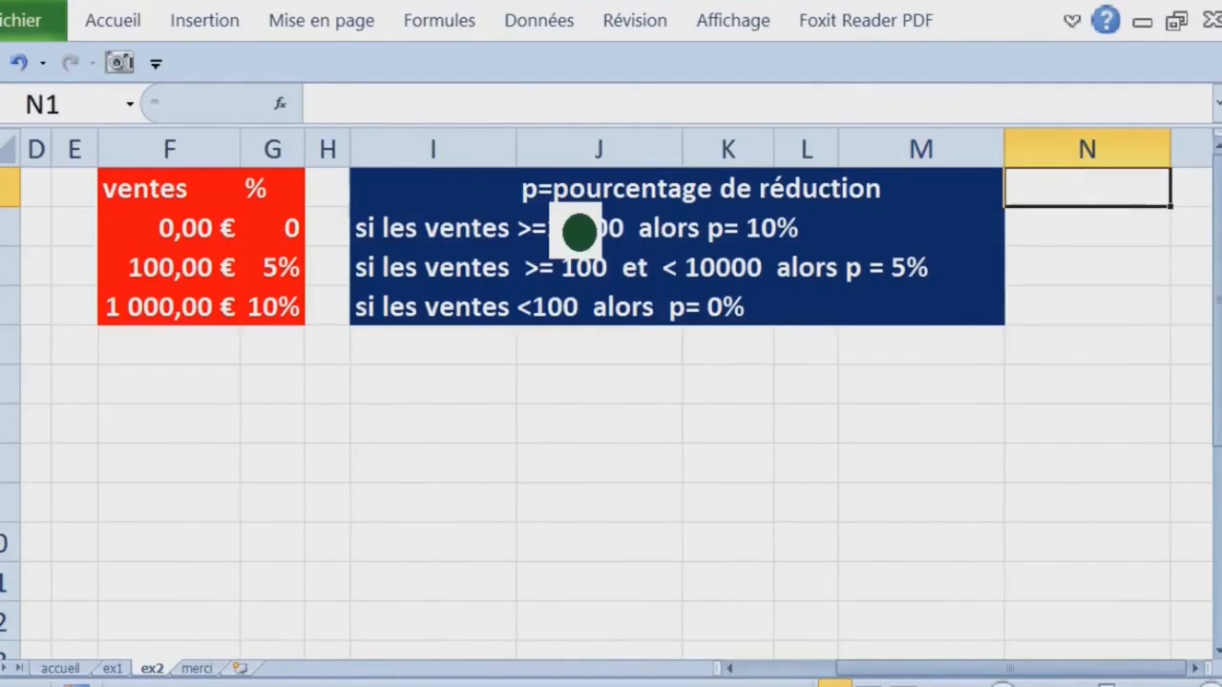
left_click_drag(186, 199, 897, 344)
left_click(832, 361)
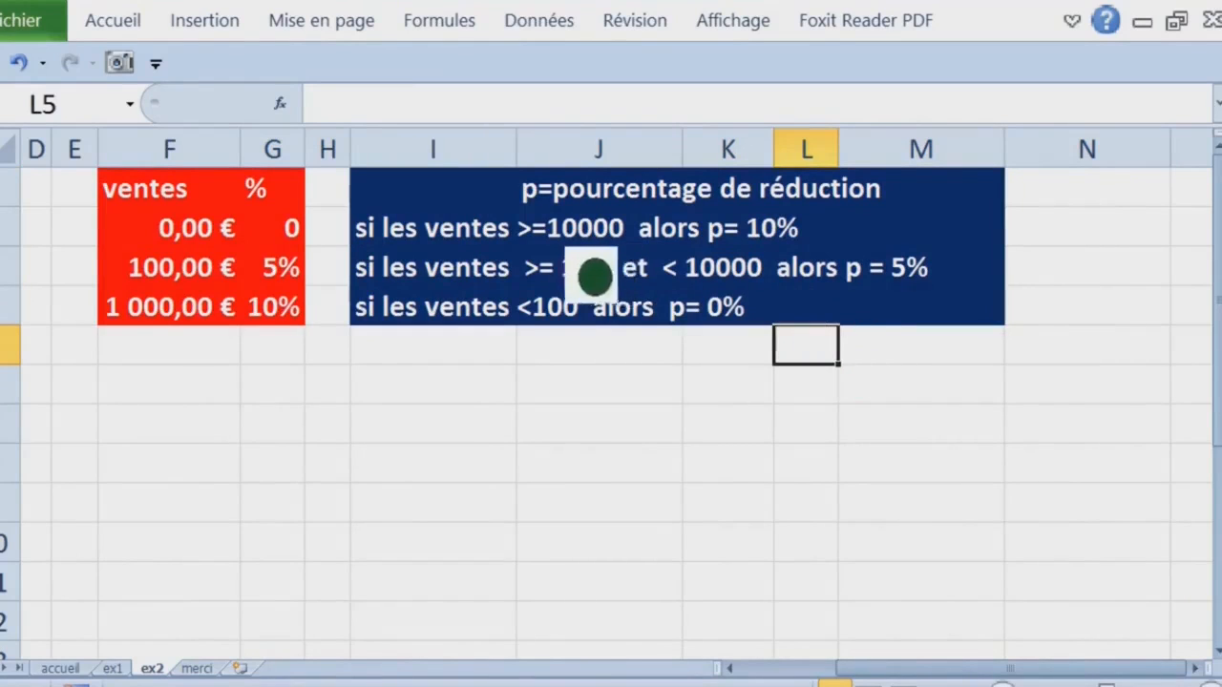
left_click(578, 276)
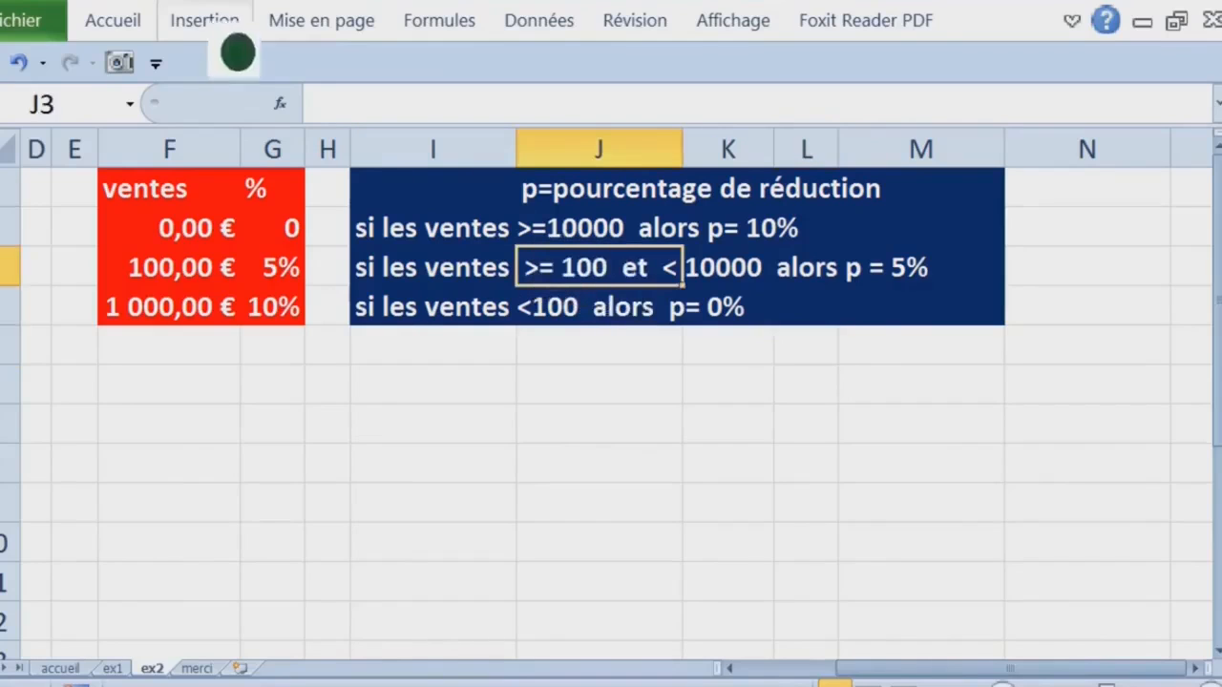
left_click(462, 346)
left_click(206, 21)
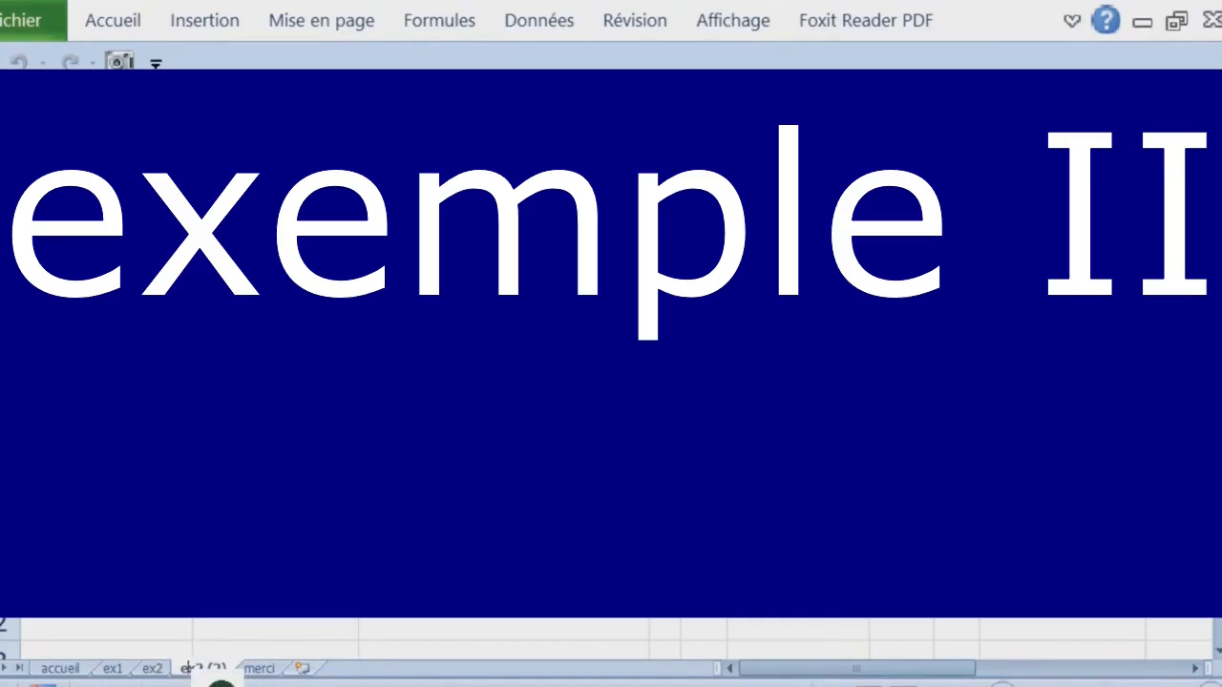
Step: Rename the copied sheet ex2 (2) to ex3 and enter "si les ventes >=10000 alors p= 10%" in I5
double_click(229, 680)
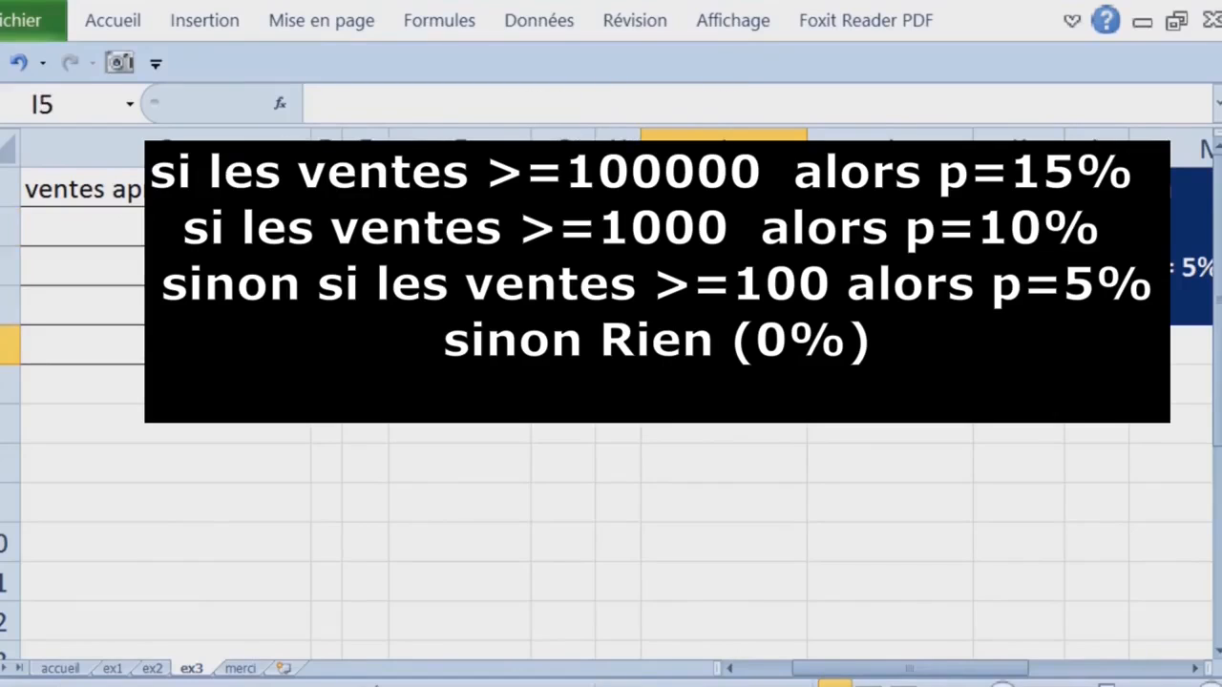
type("si les ventes >=10000  alors p= 10%")
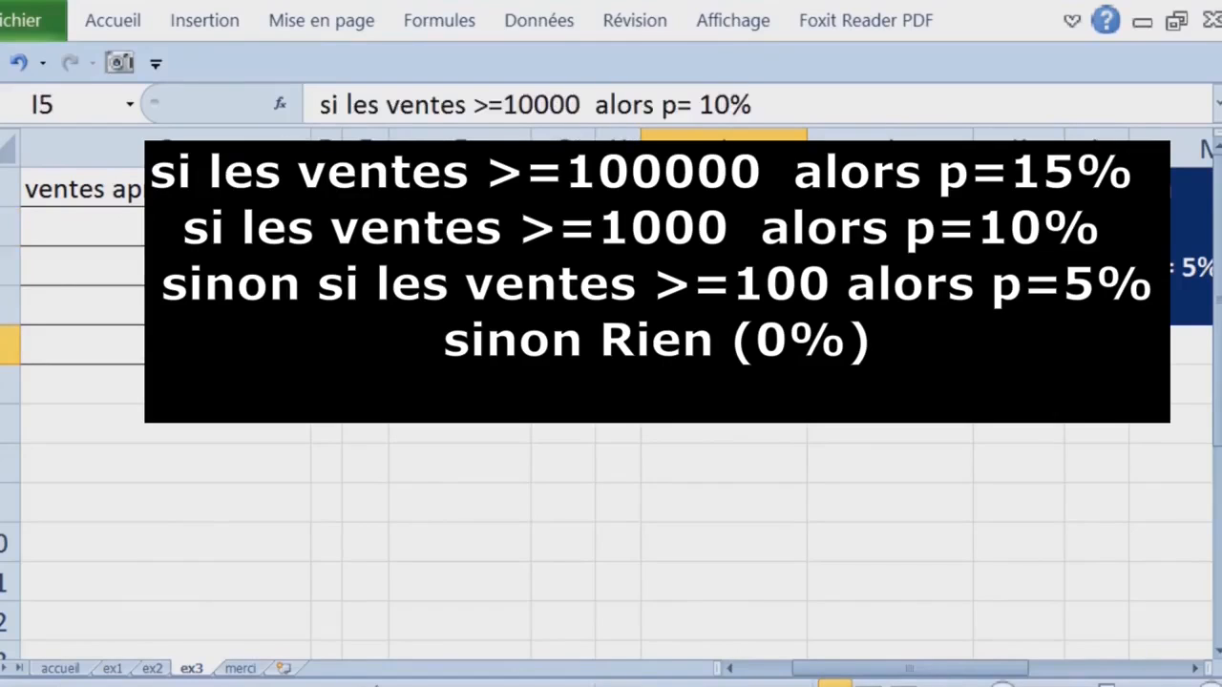
Step: Fill the new condition row I5:M5 with red
left_click_drag(723, 344, 1214, 344)
left_click(133, 36)
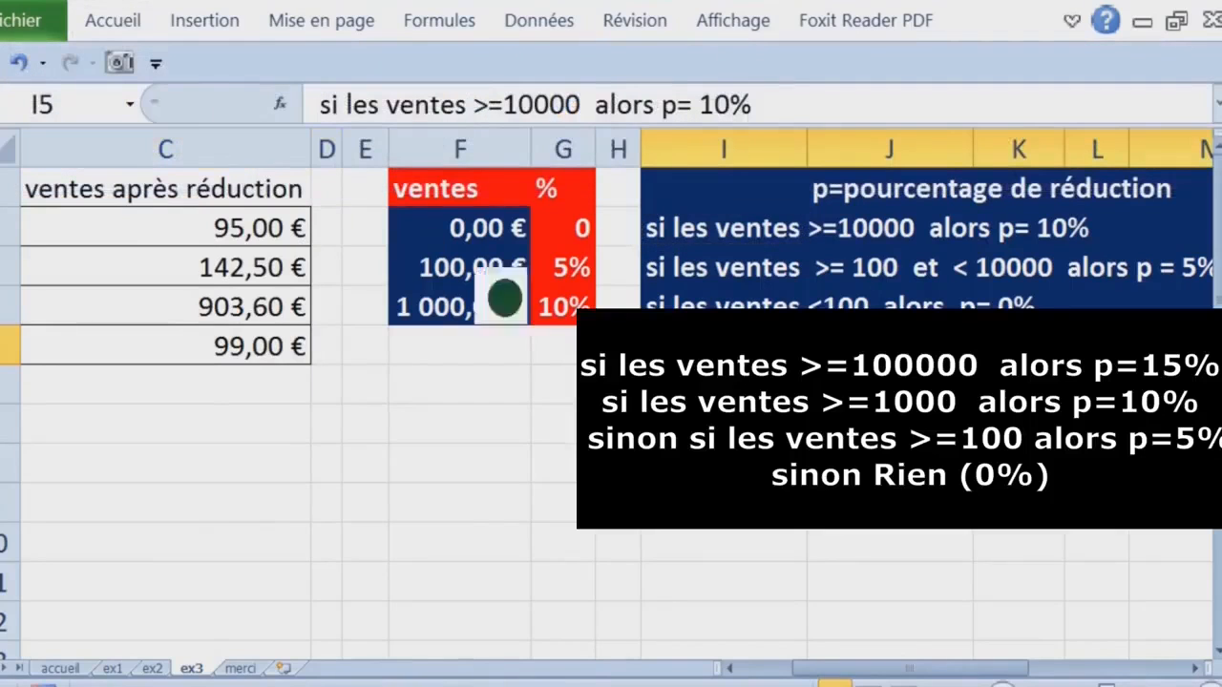
double_click(134, 28)
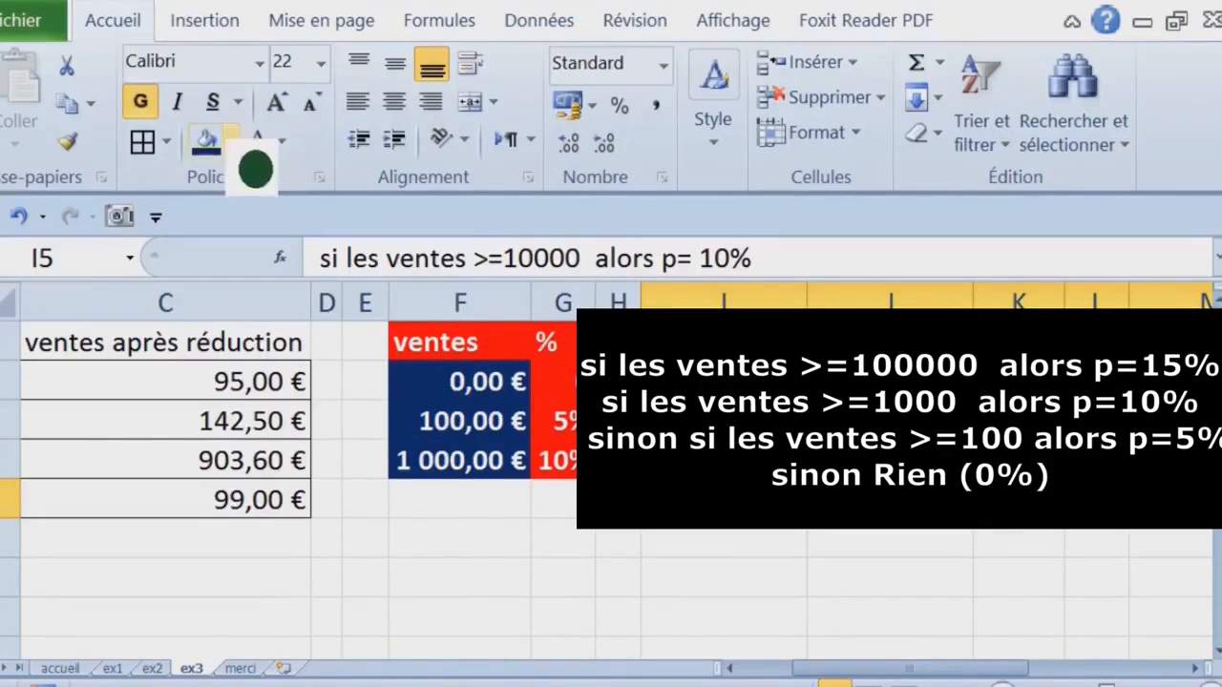
left_click(230, 140)
left_click(228, 386)
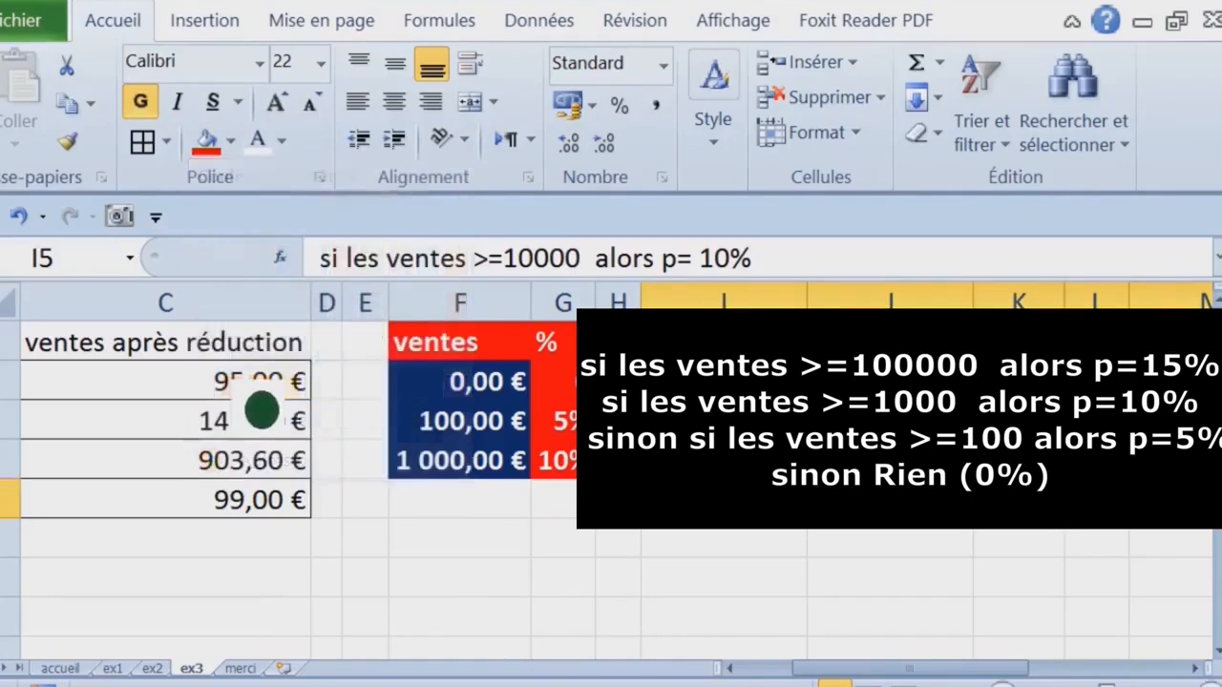
left_click(724, 500)
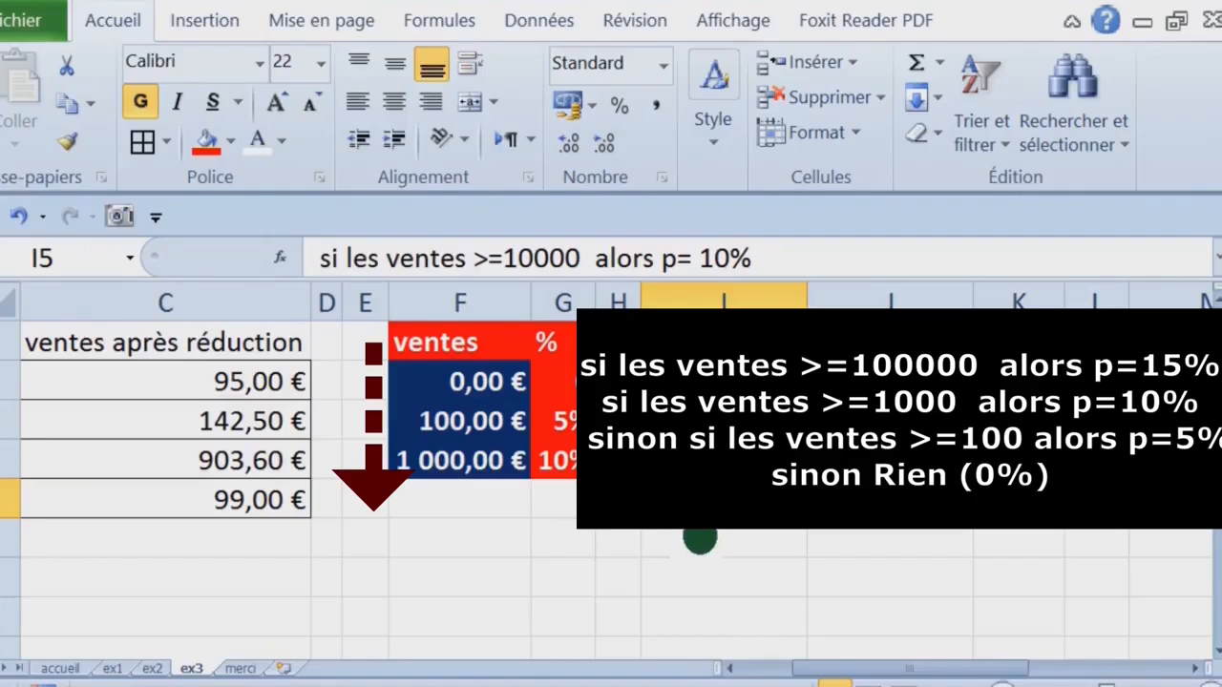
Step: Change the condition in I5 to "si les ventes >=100000 alors p= 15%"
left_click(551, 258)
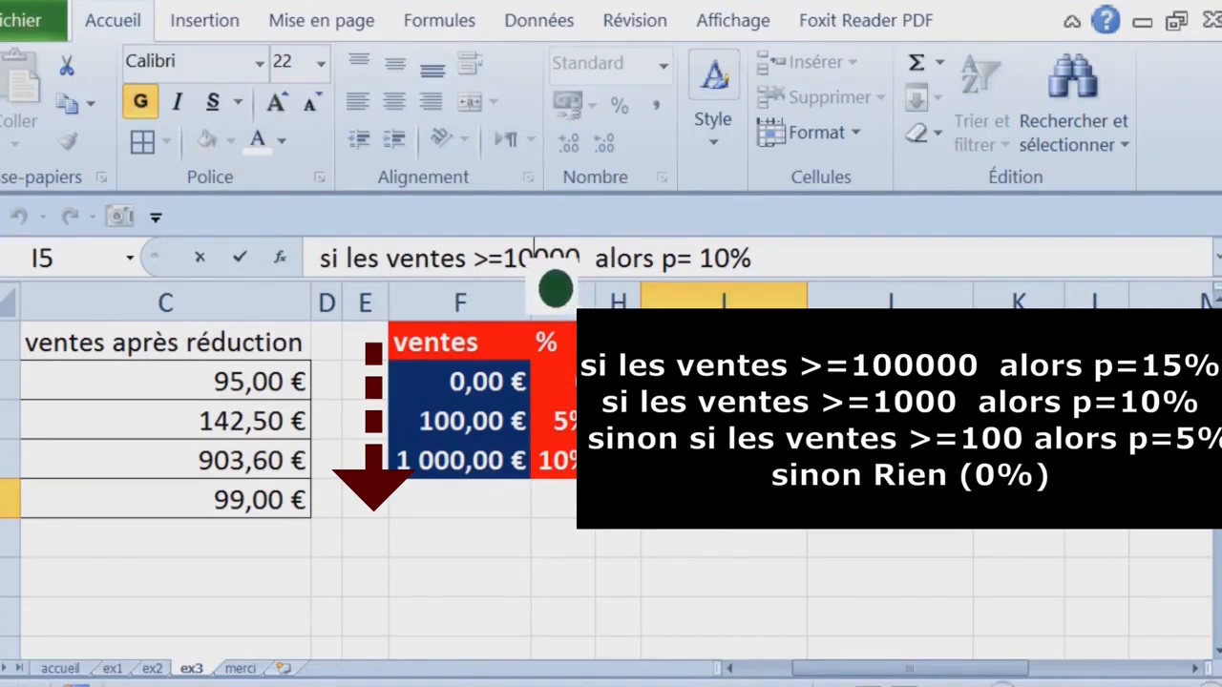
type("0")
left_click(733, 262)
type("5")
key("Delete")
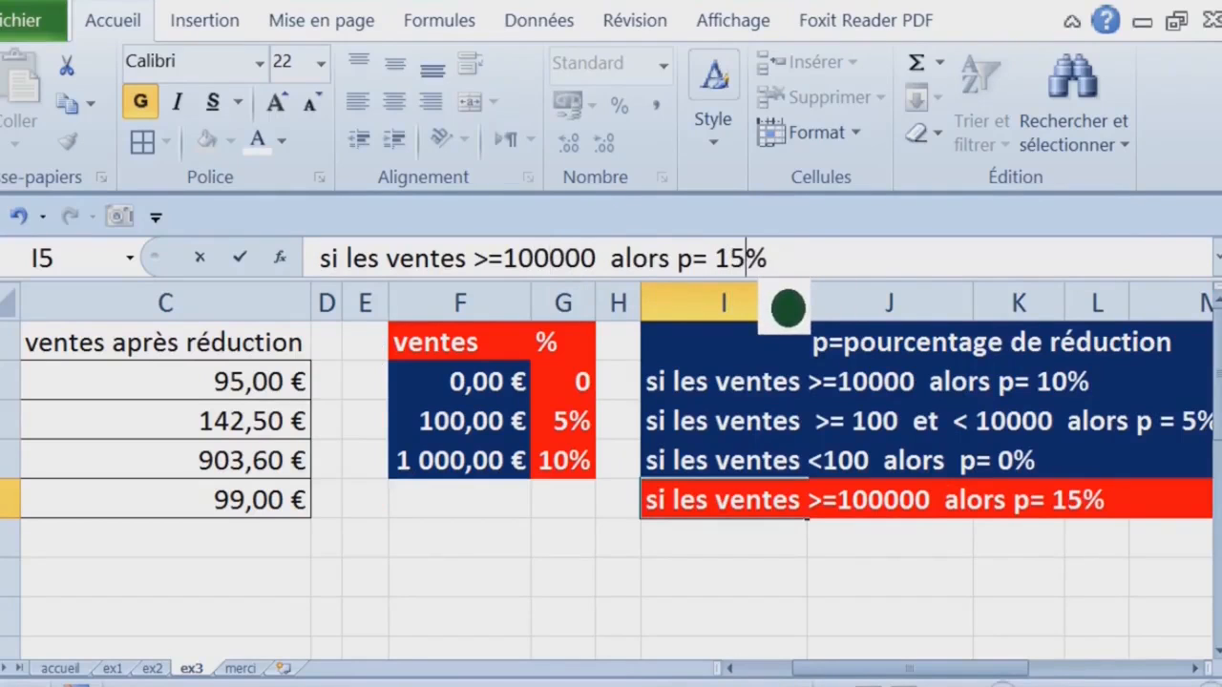
left_click(840, 584)
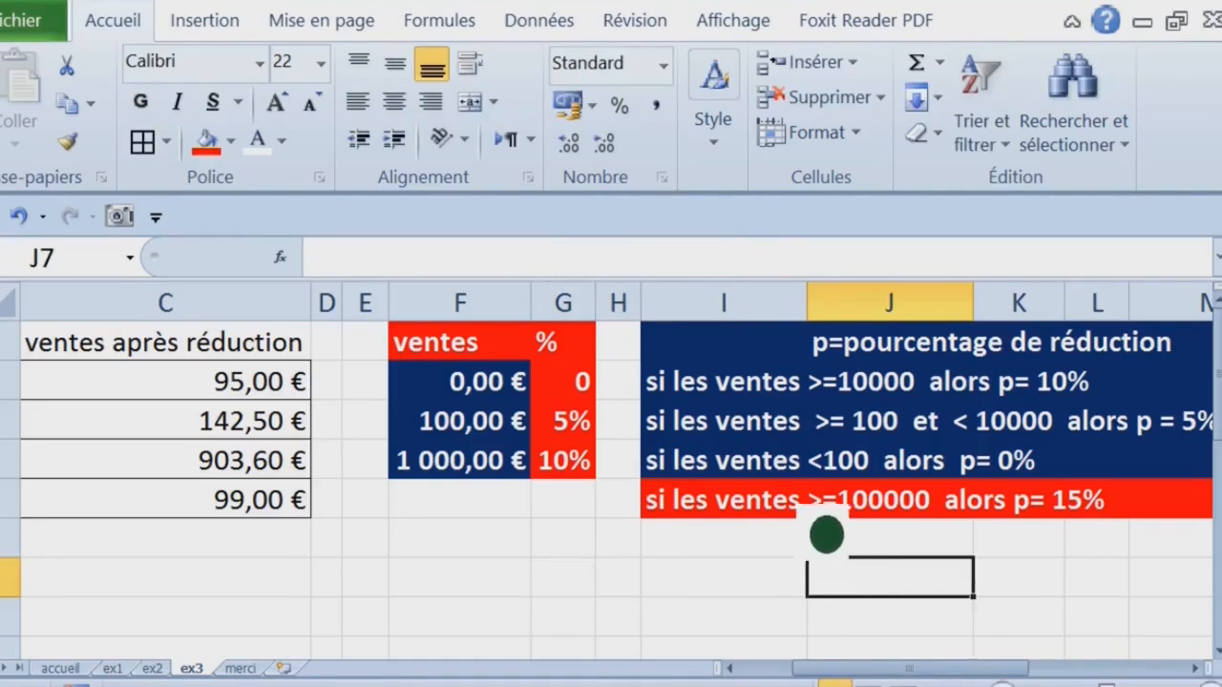
left_click(787, 508)
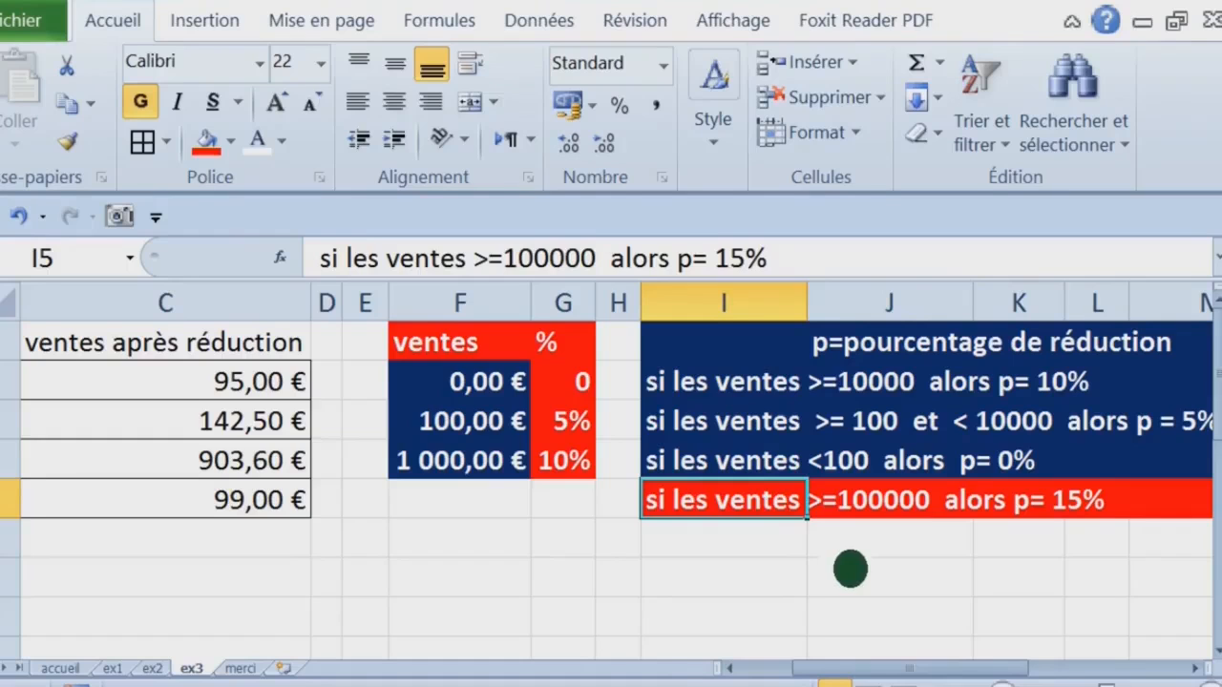
left_click(734, 554)
Step: Add a row to the lookup table with 100000 in F5 and 15 in G5
left_click_drag(449, 344, 592, 497)
left_click(497, 511)
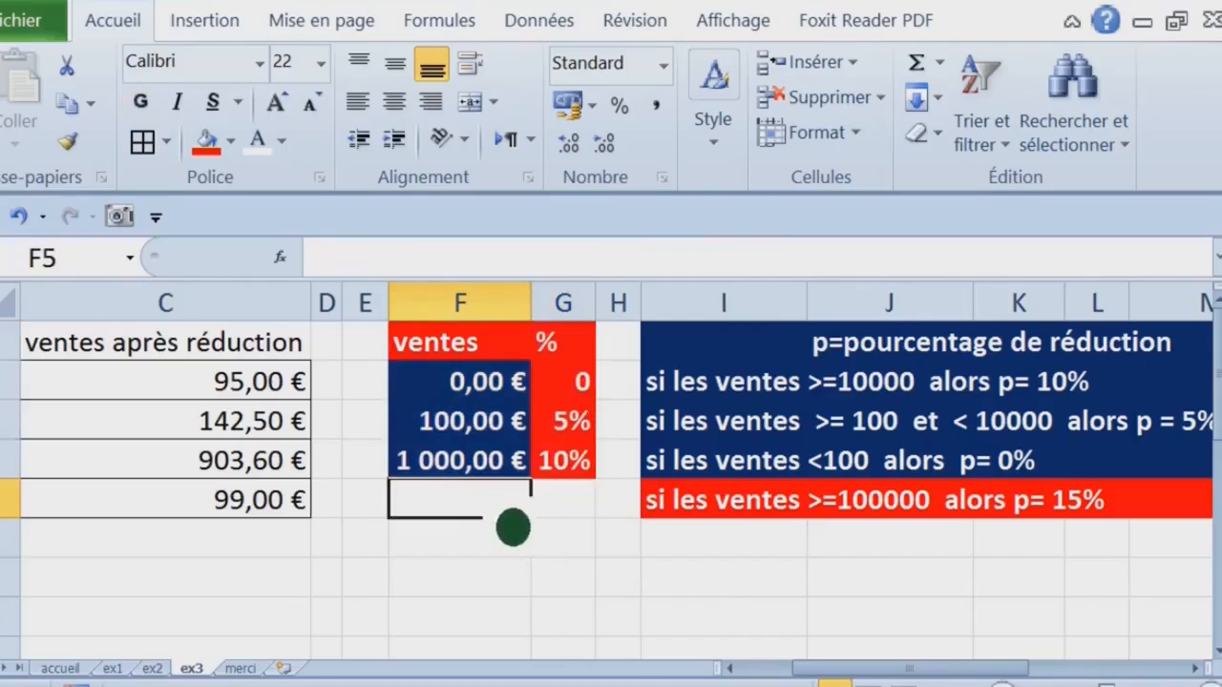
type("100000")
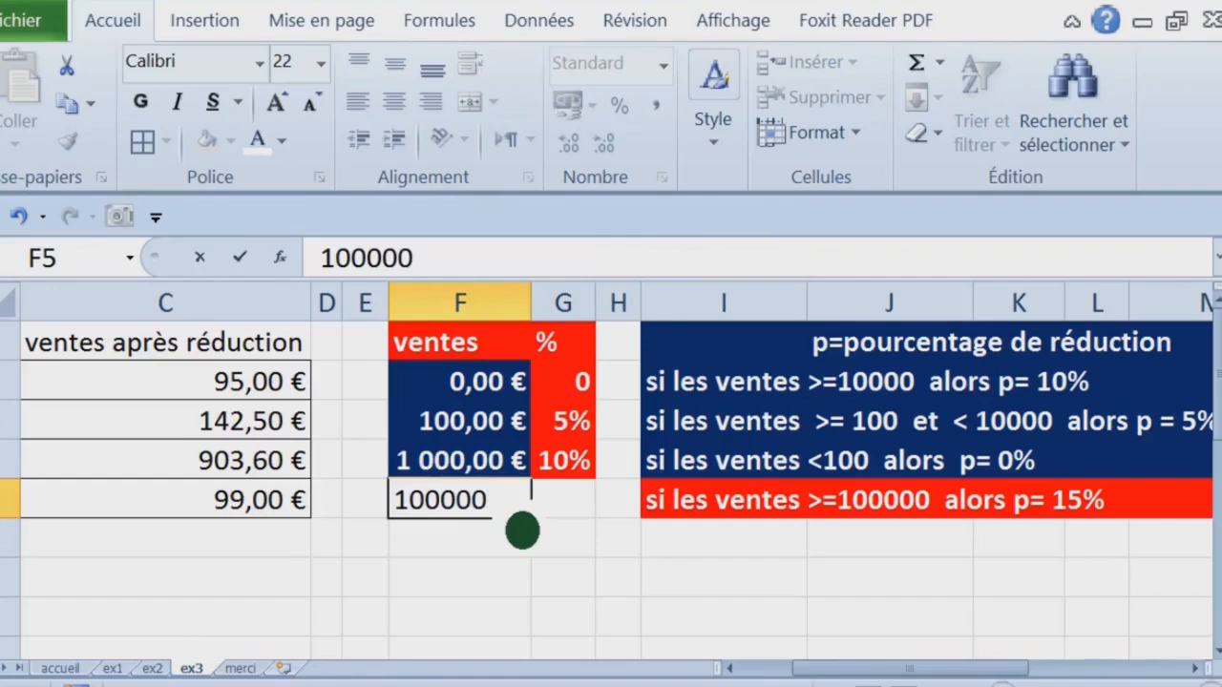
left_click(563, 506)
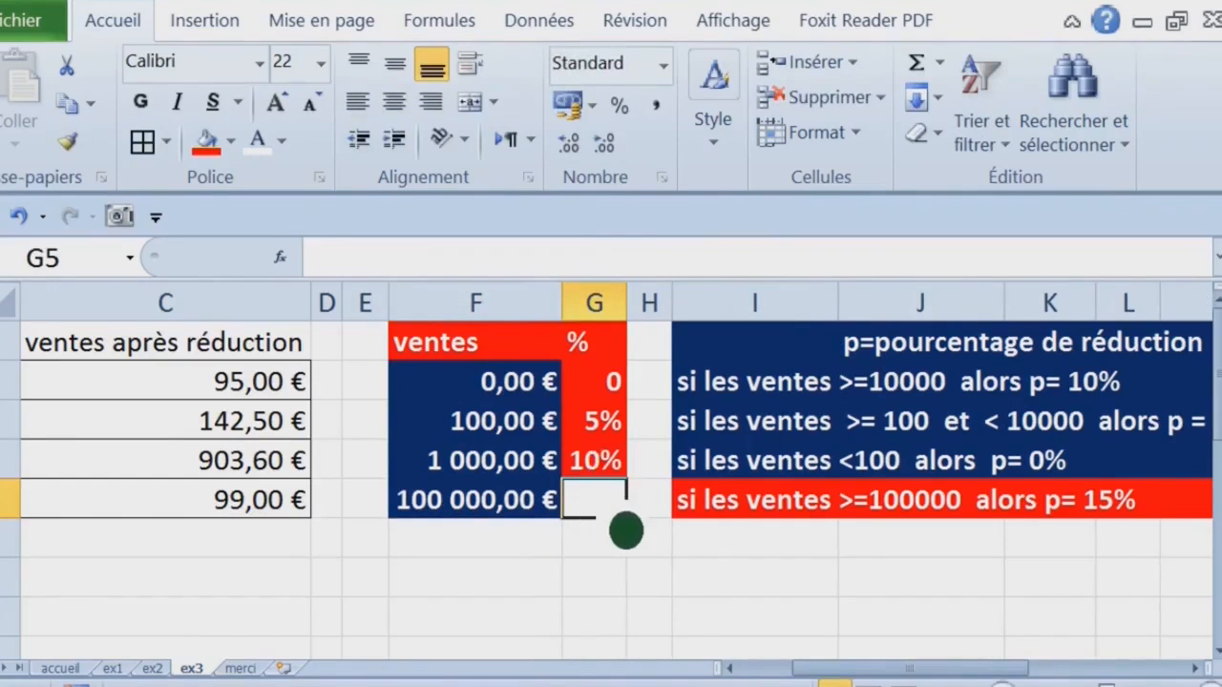
type("15")
left_click(729, 554)
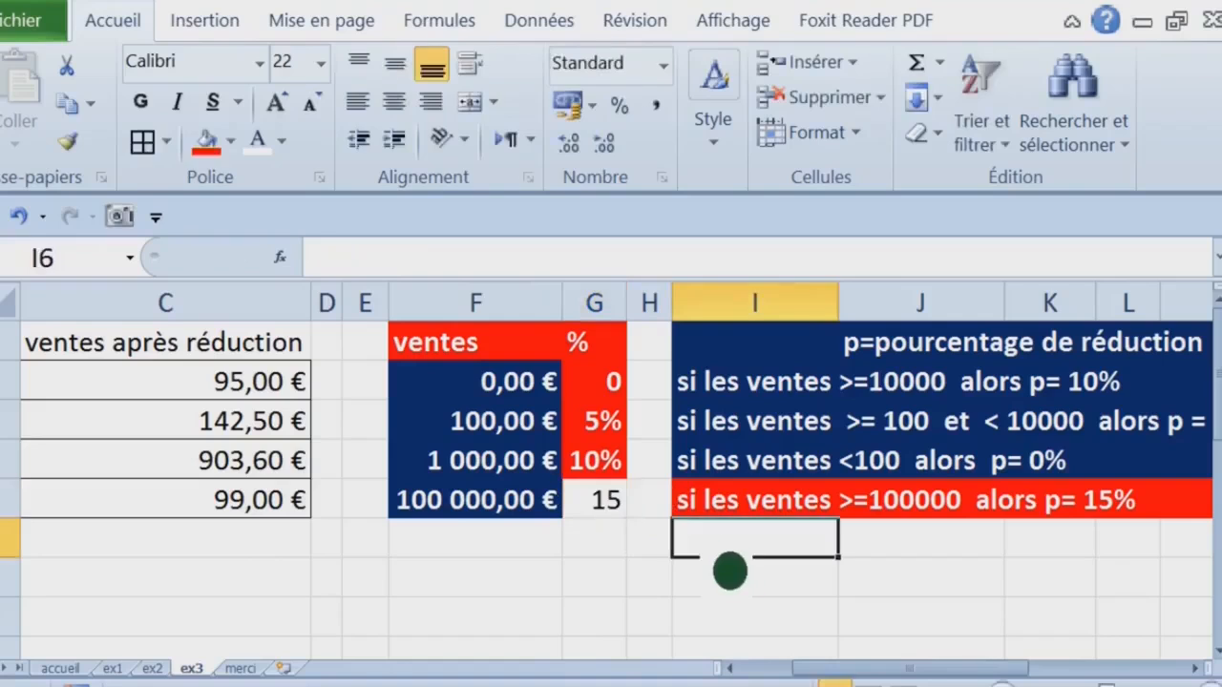
Step: Copy the percentage formatting of G4 onto G5, widen column G, and set G5 to 15%
left_click(594, 460)
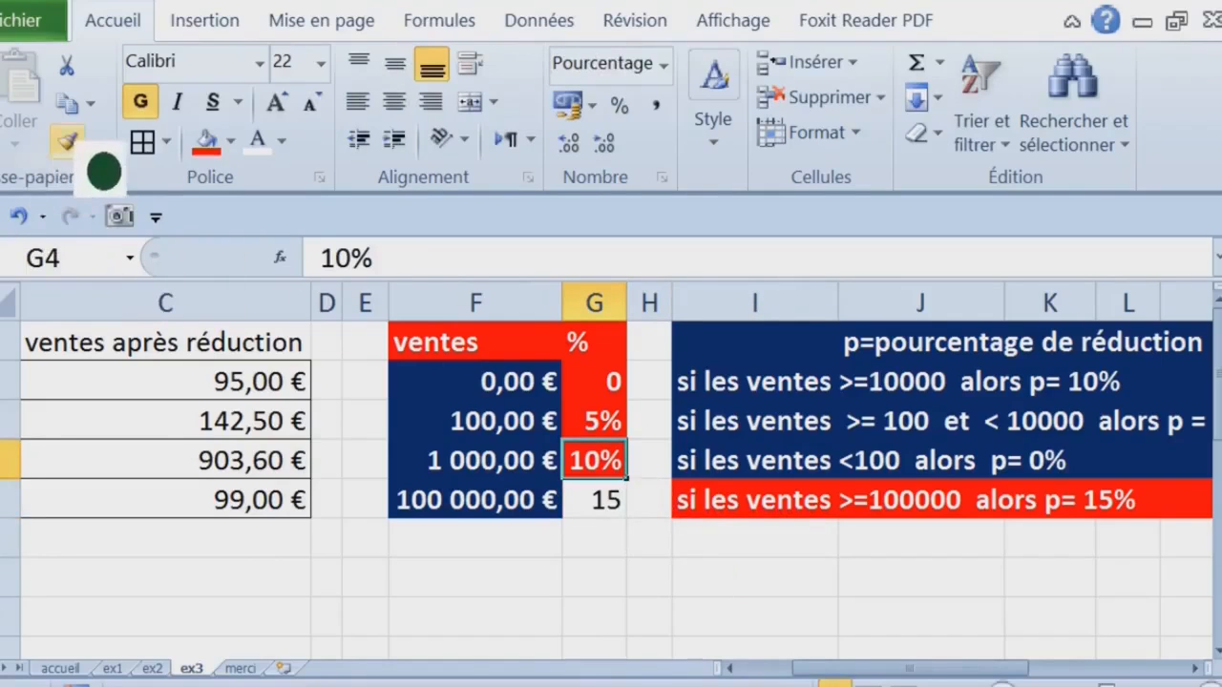
left_click(67, 142)
left_click(572, 506)
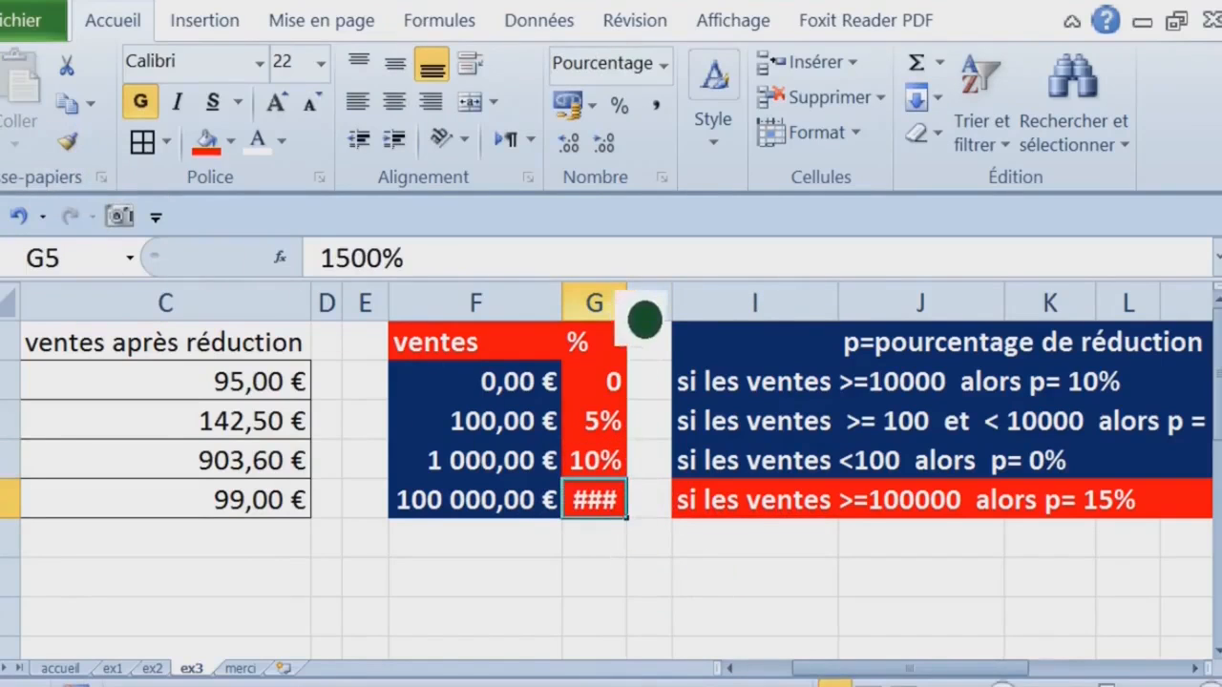
left_click_drag(659, 326, 712, 322)
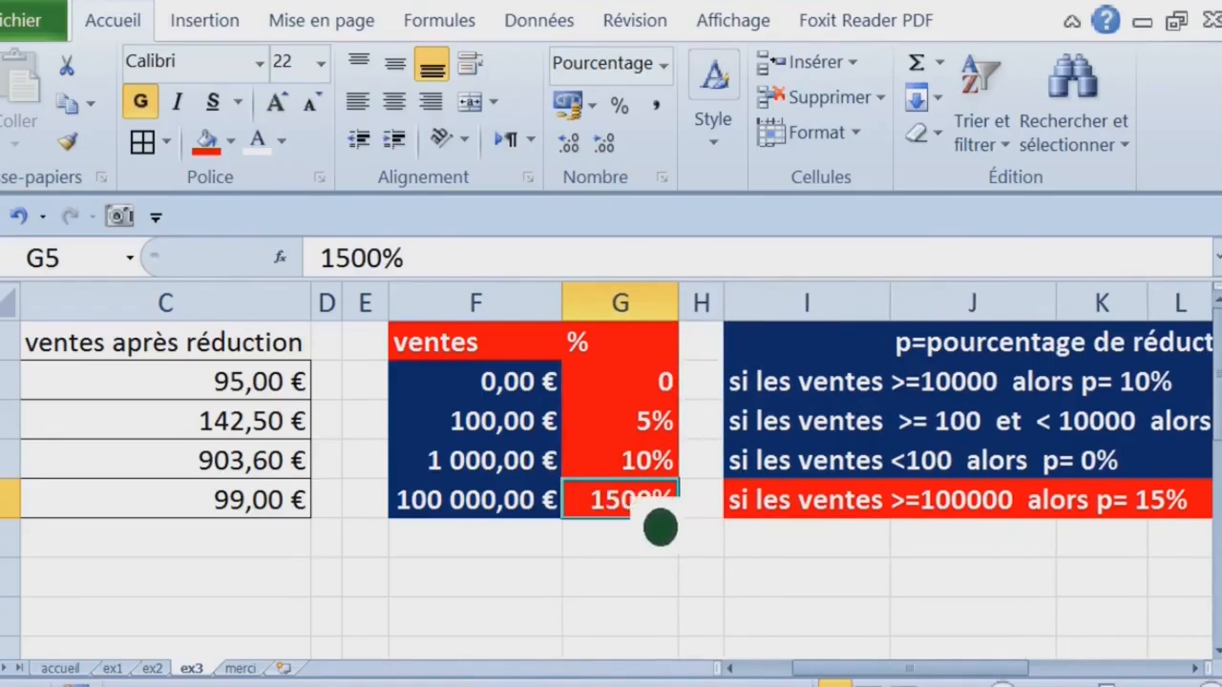
type("15%")
key("Return")
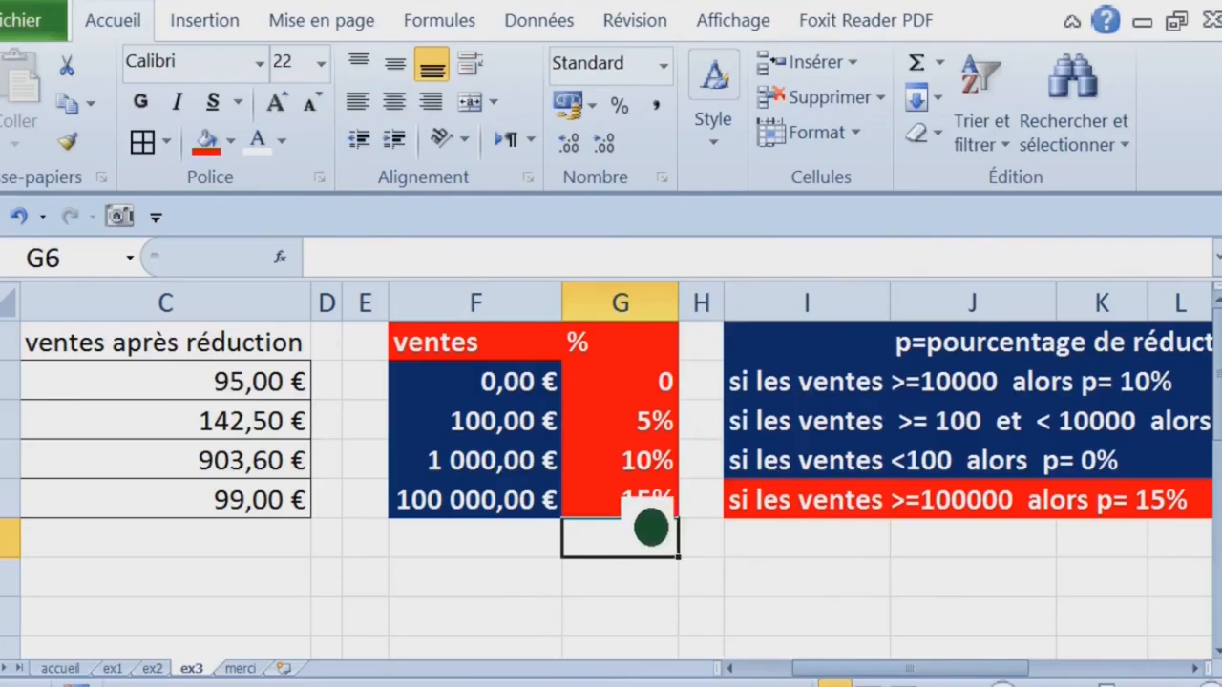
Step: Clear the contents of the reduction and sales-after-reduction cells B2:C5
key("Up")
left_click_drag(499, 341, 693, 529)
left_click(243, 432)
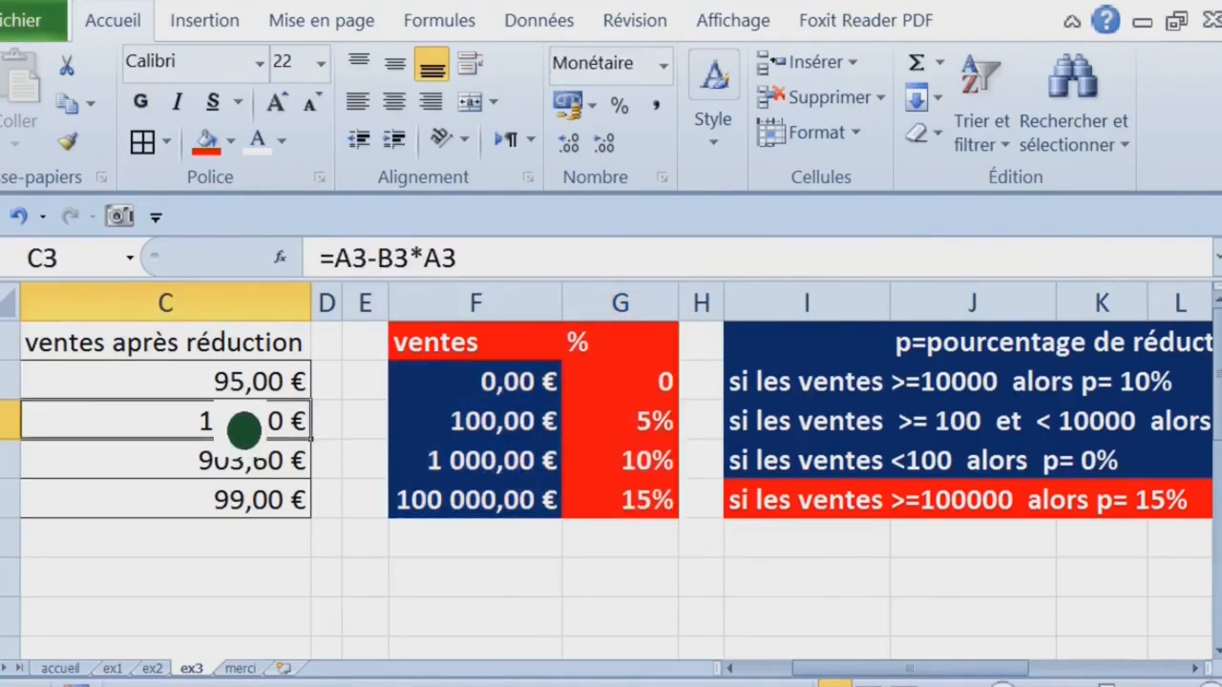
key("Home")
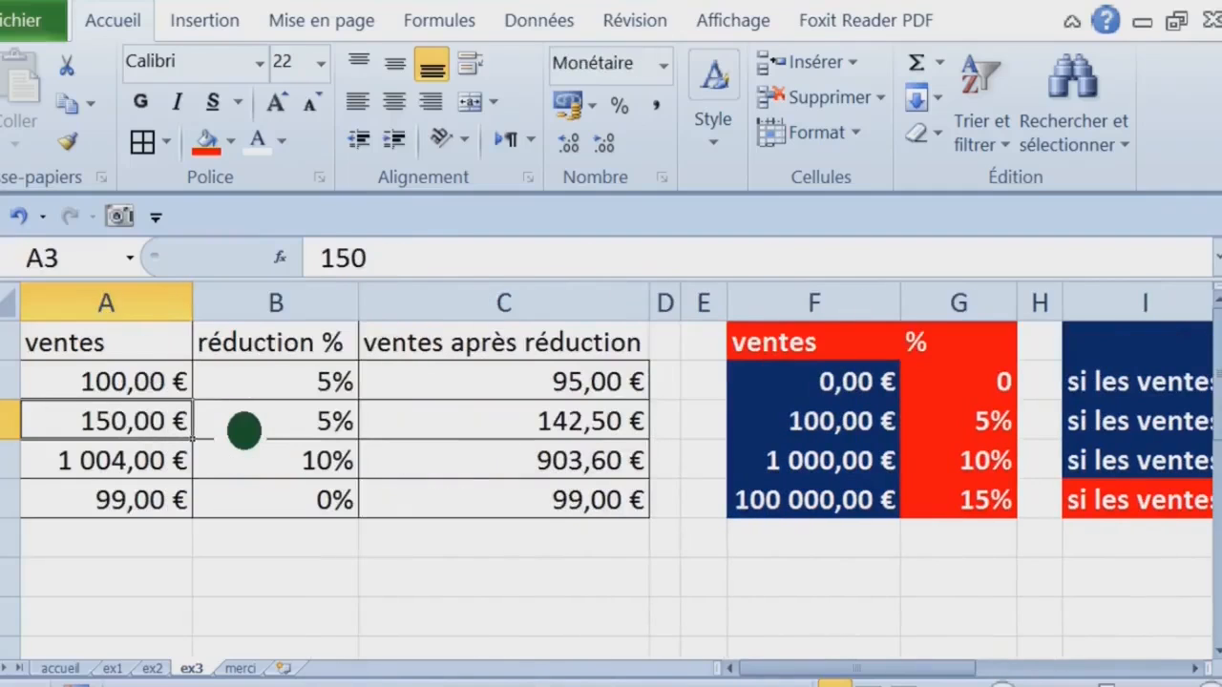
left_click(153, 393)
left_click_drag(295, 393, 572, 531)
key("Delete")
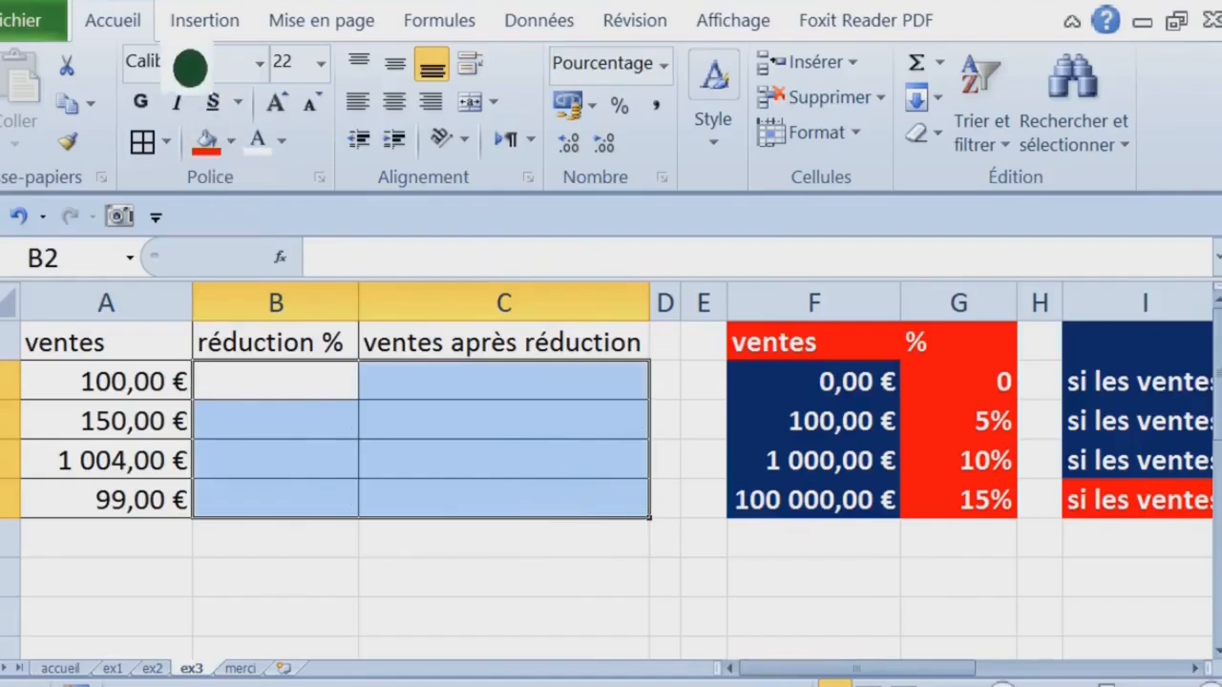
Step: Start a RECHERCHEV formula in B2 with A2 as the lookup value
double_click(129, 27)
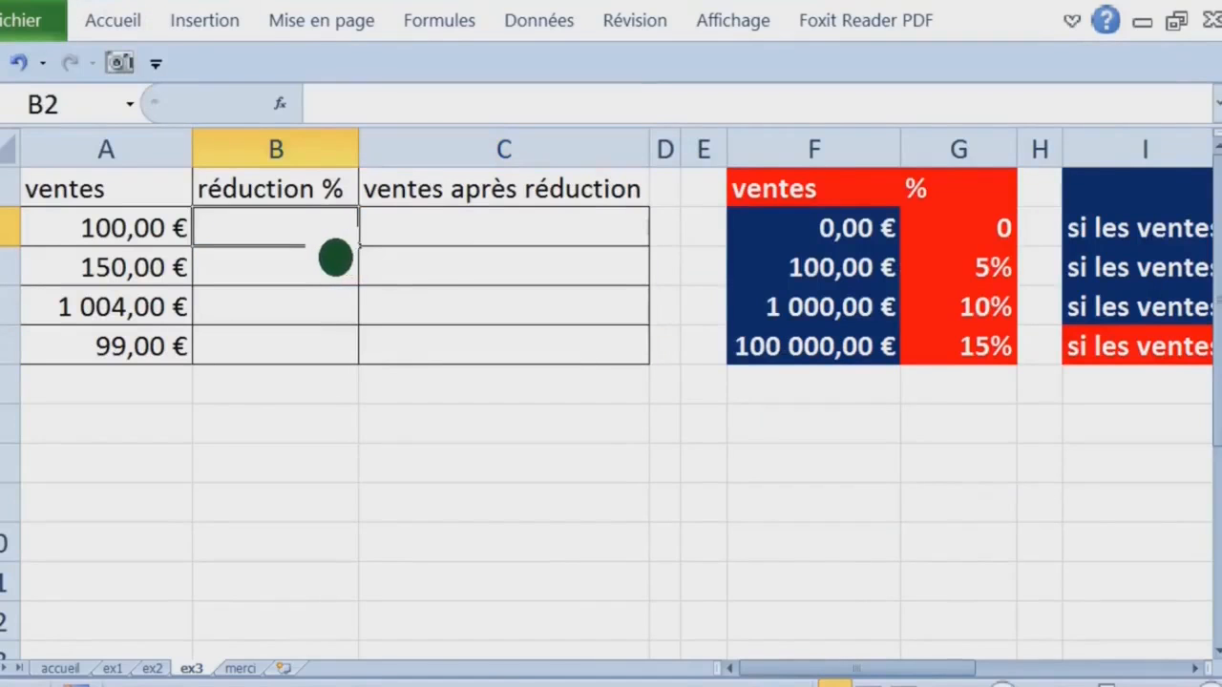
type("=rech")
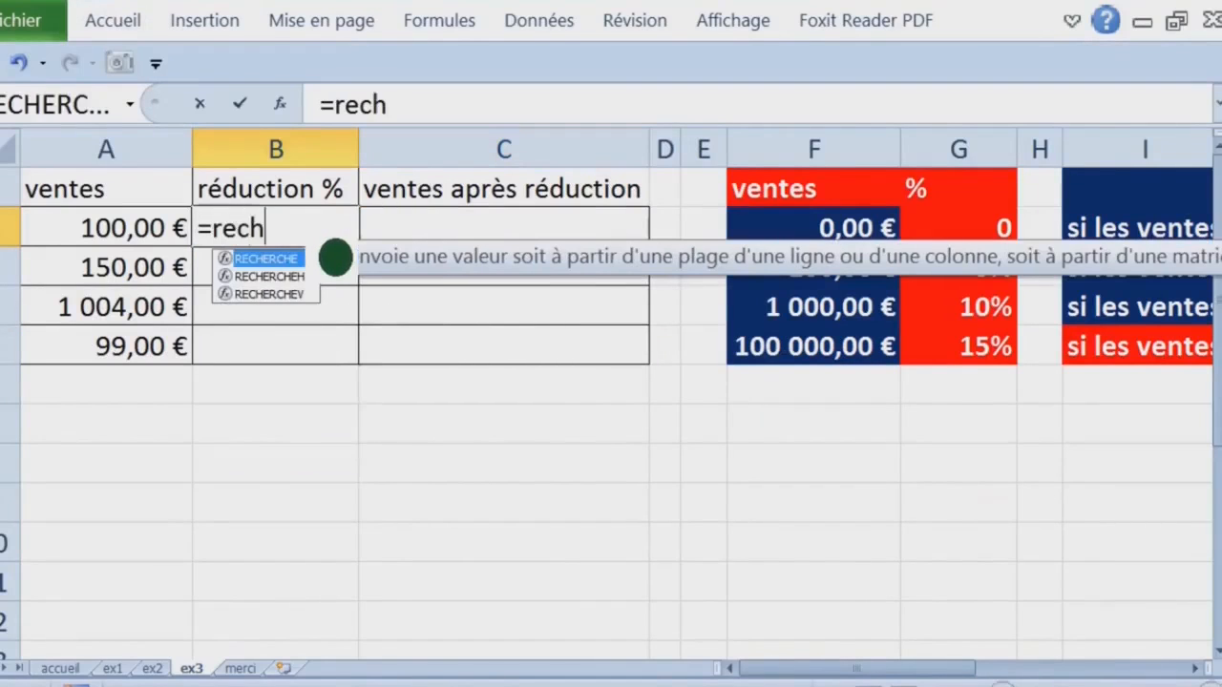
key("Down")
key("Down")
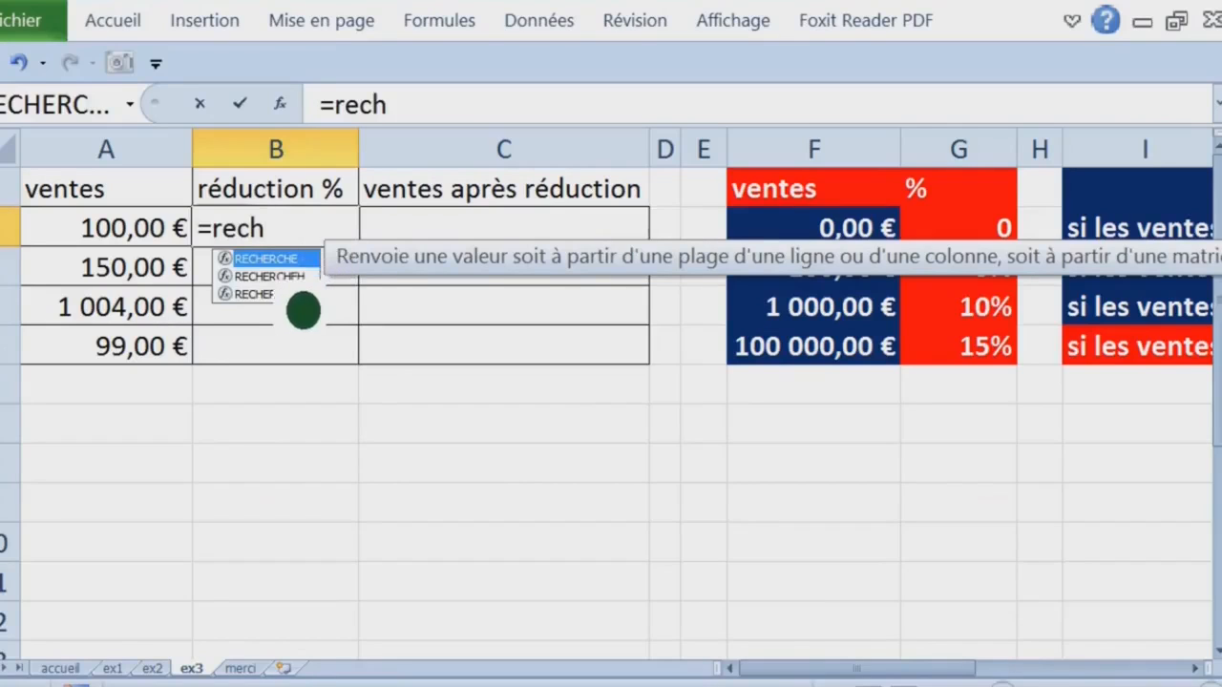
key("Tab")
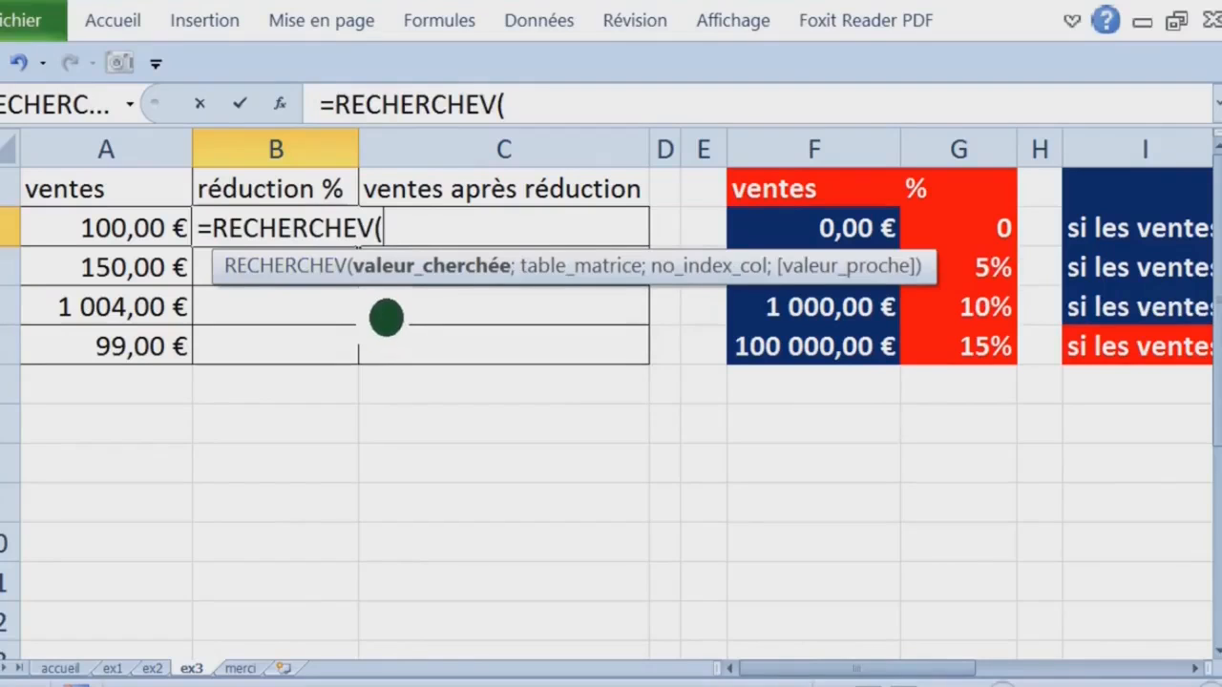
left_click_drag(379, 315, 554, 483)
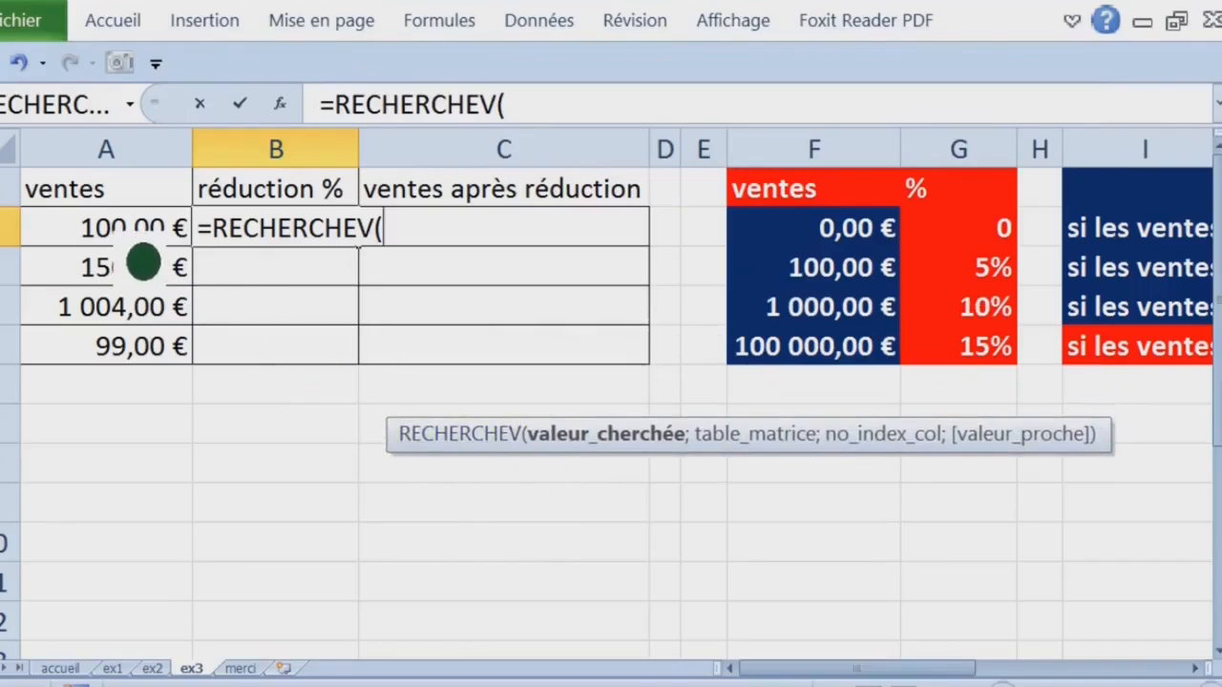
left_click(143, 234)
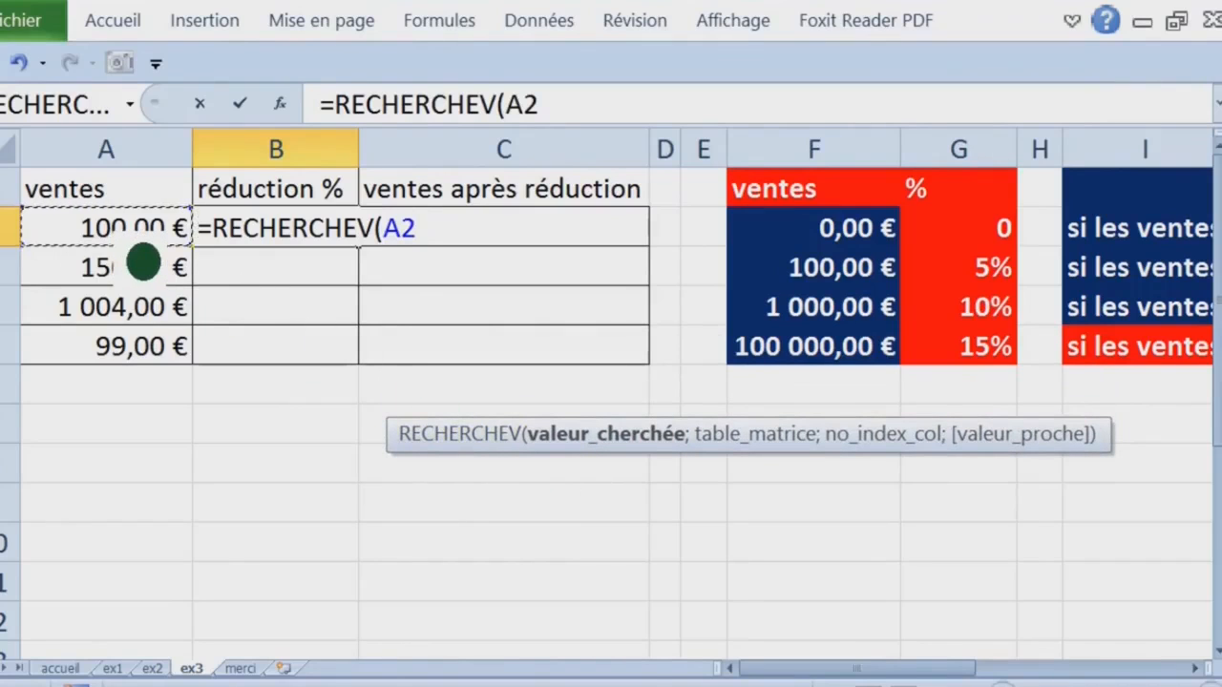
Step: Add the lookup table as the formula's second argument with the absolute reference $F$1:$G$5
type(";")
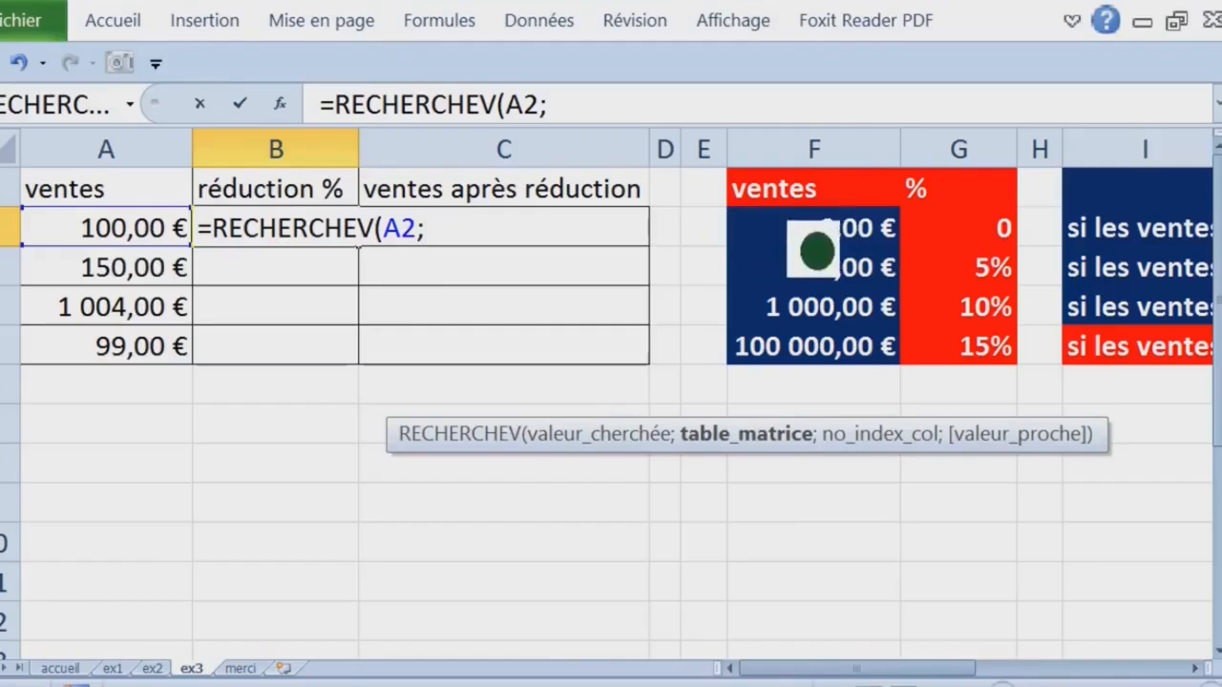
left_click_drag(812, 191, 1008, 374)
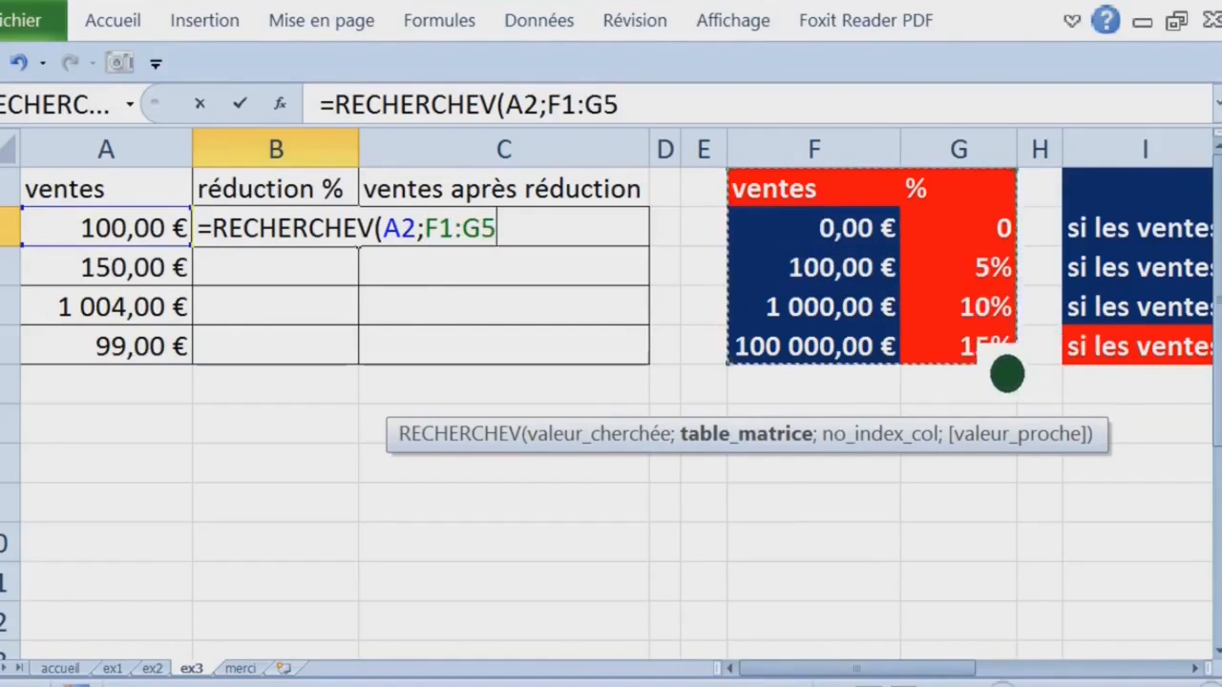
key("F4")
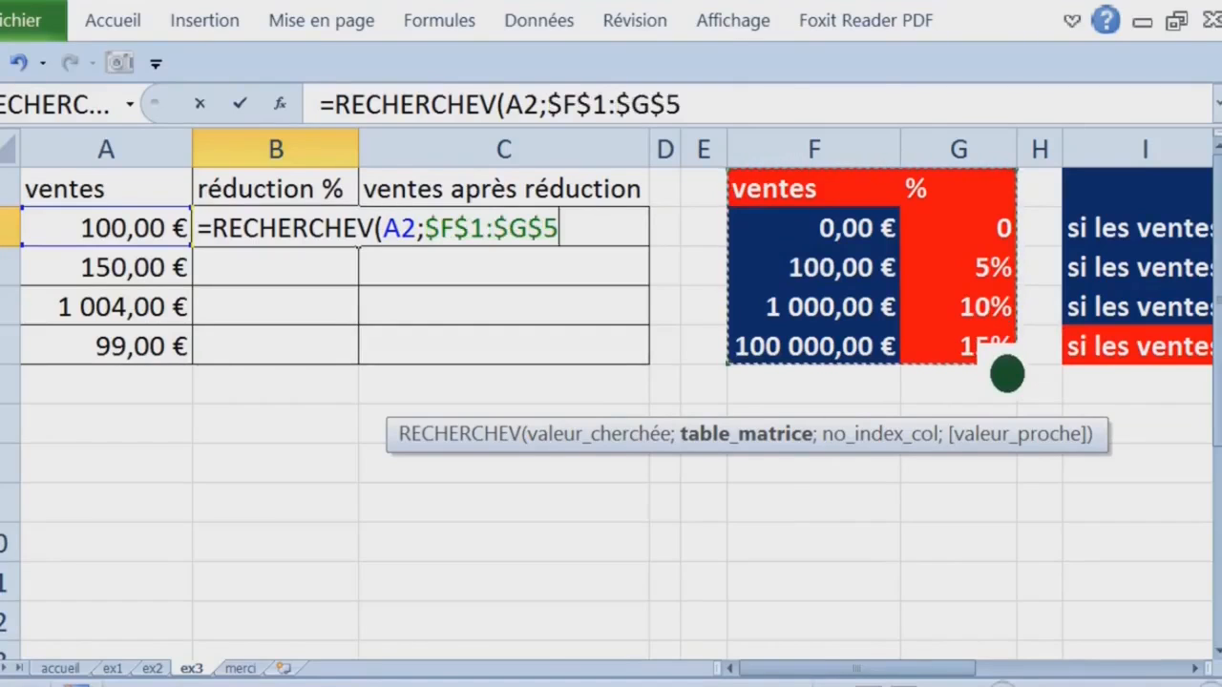
left_click_drag(711, 122, 578, 133)
left_click(713, 122)
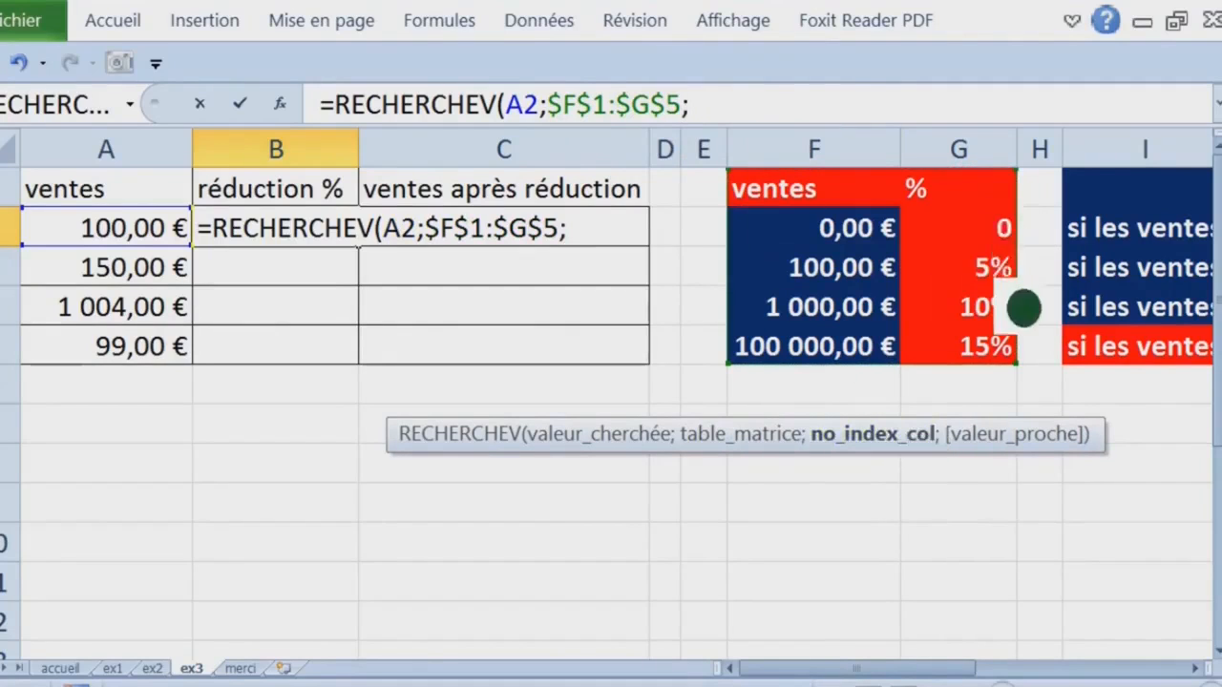
Step: Complete the RECHERCHEV formula in B2 with column index 2 and approximate match 1
type("2")
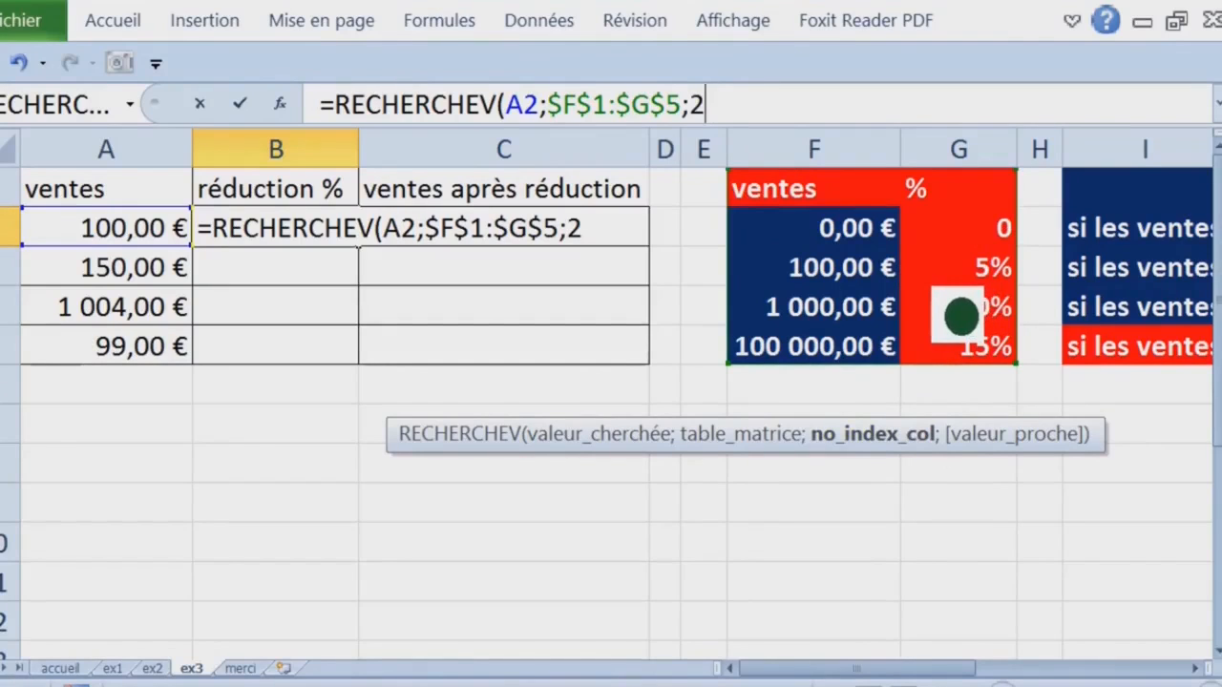
type(";")
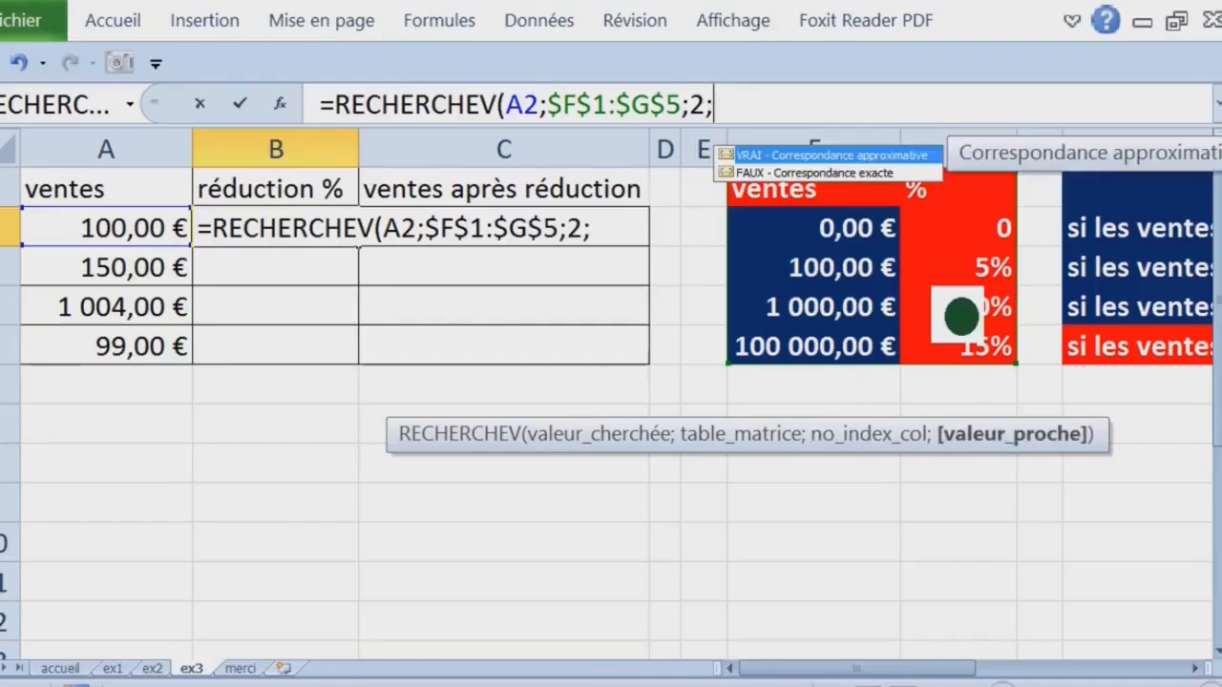
type("14")
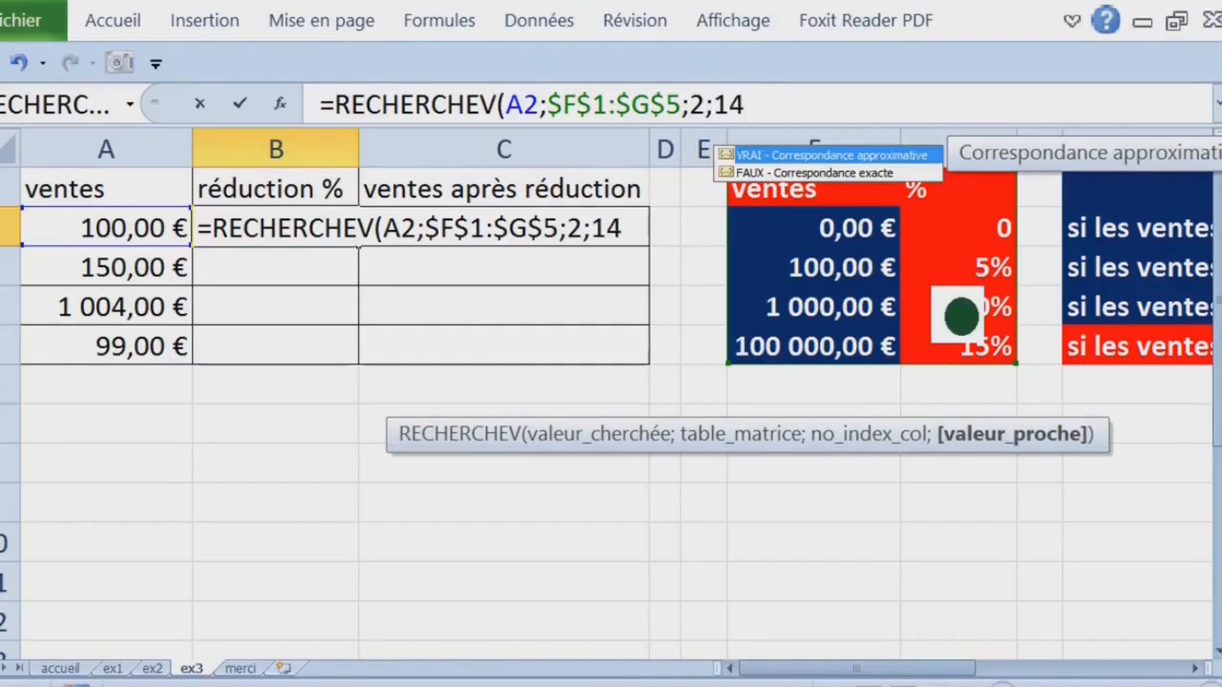
key("BackSpace")
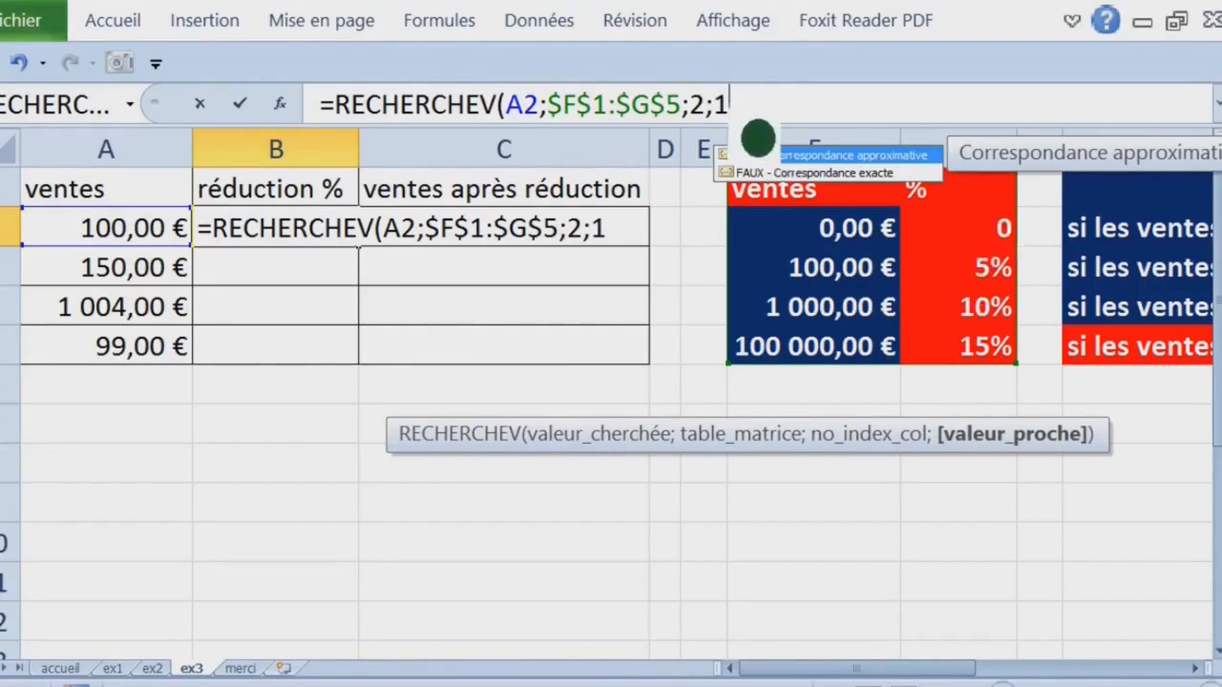
left_click_drag(724, 107, 716, 109)
left_click(710, 109)
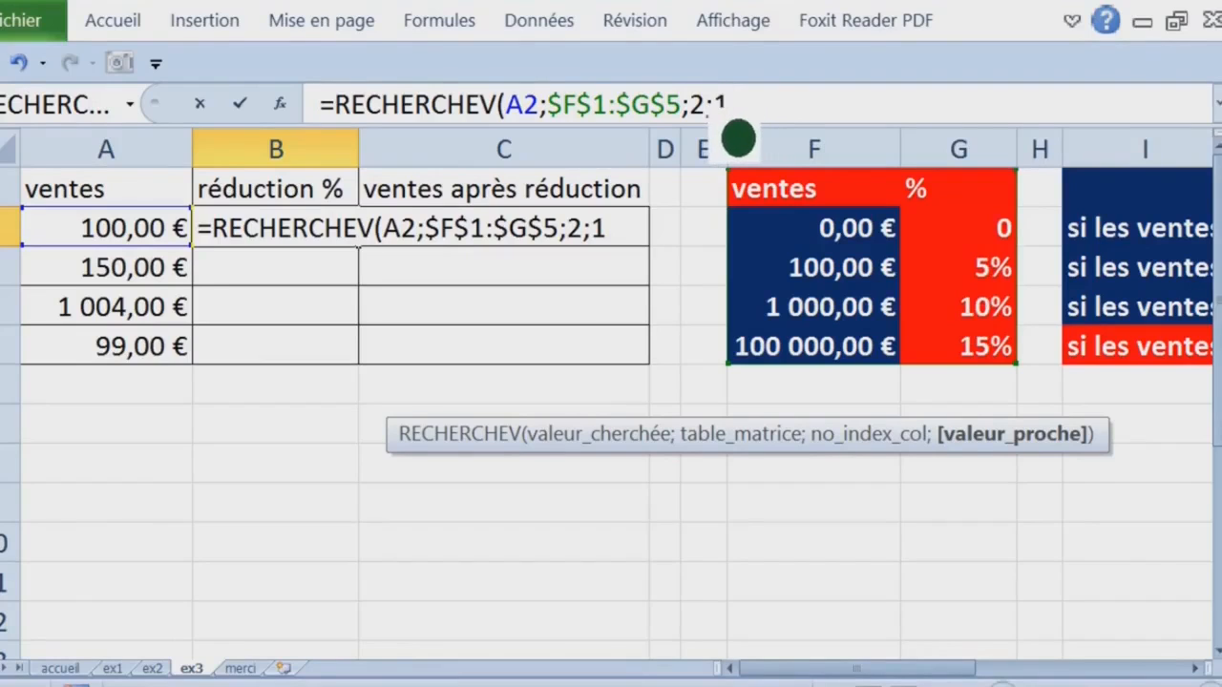
left_click(738, 108)
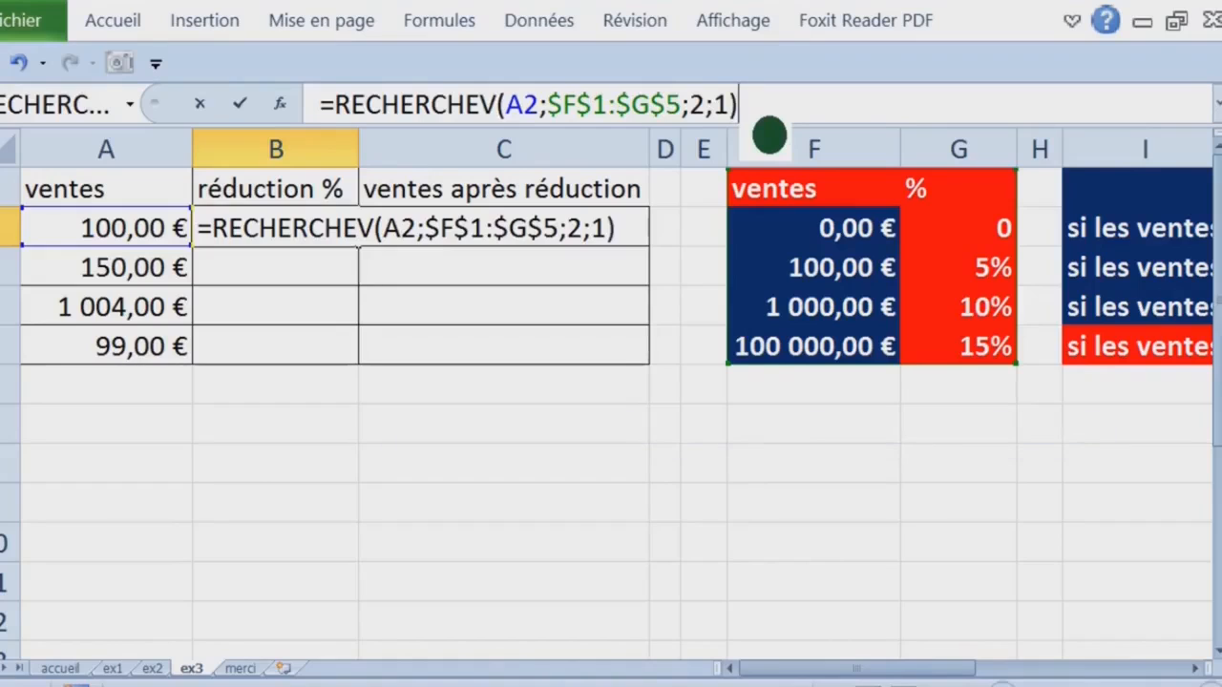
key("Return")
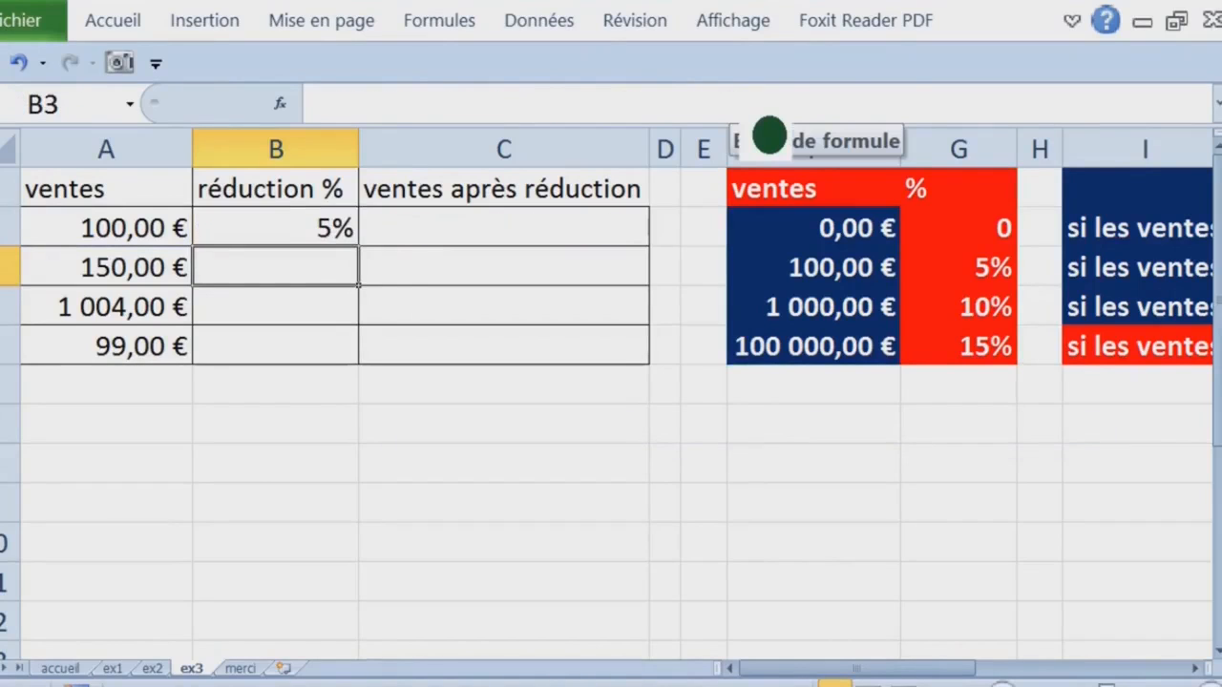
key("Up")
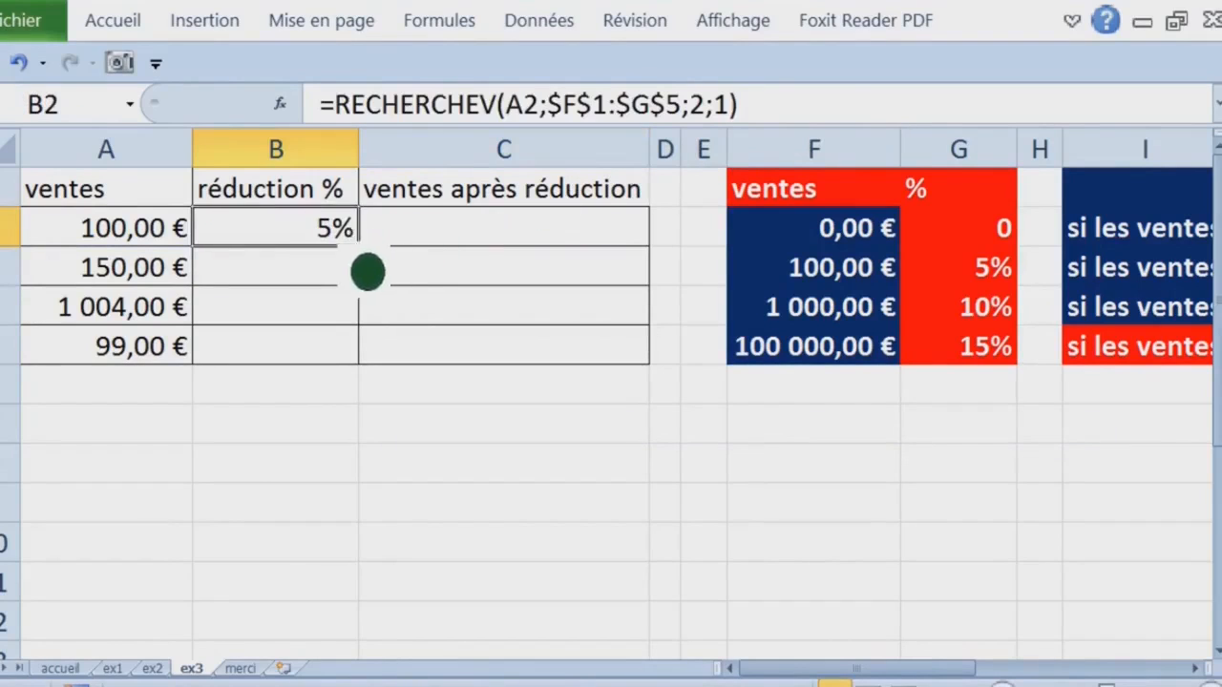
Step: Set the sales amount in A3 to 100000
left_click(186, 279)
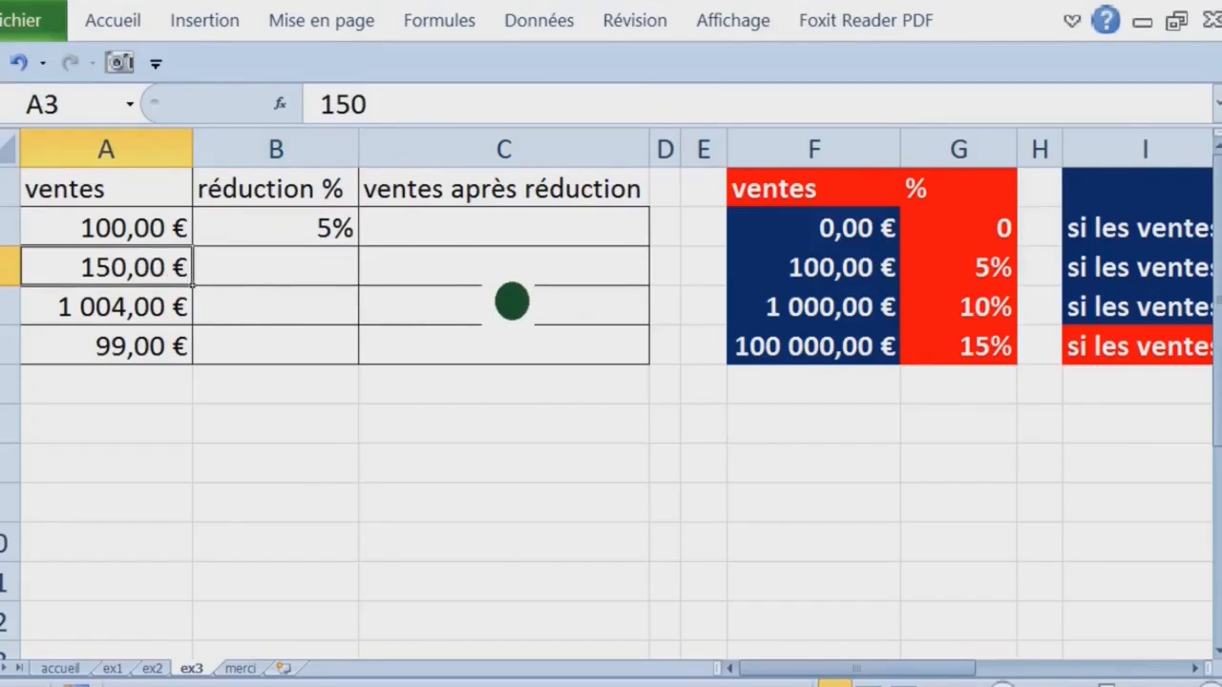
type("100000")
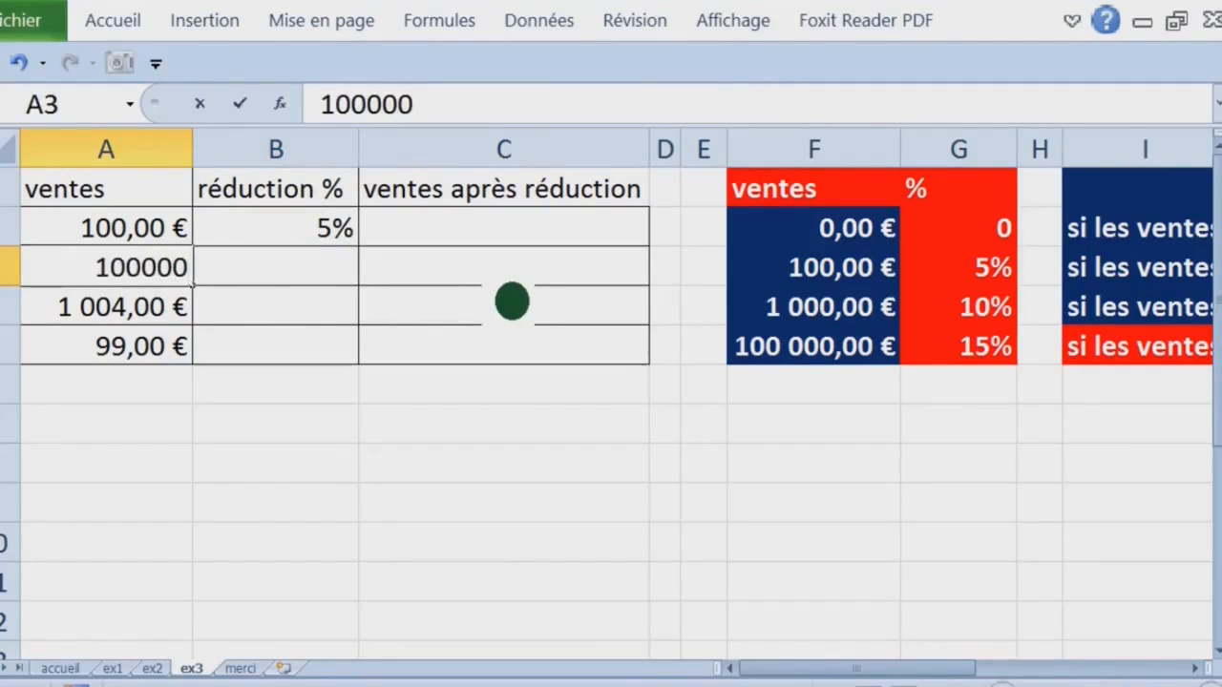
key("Return")
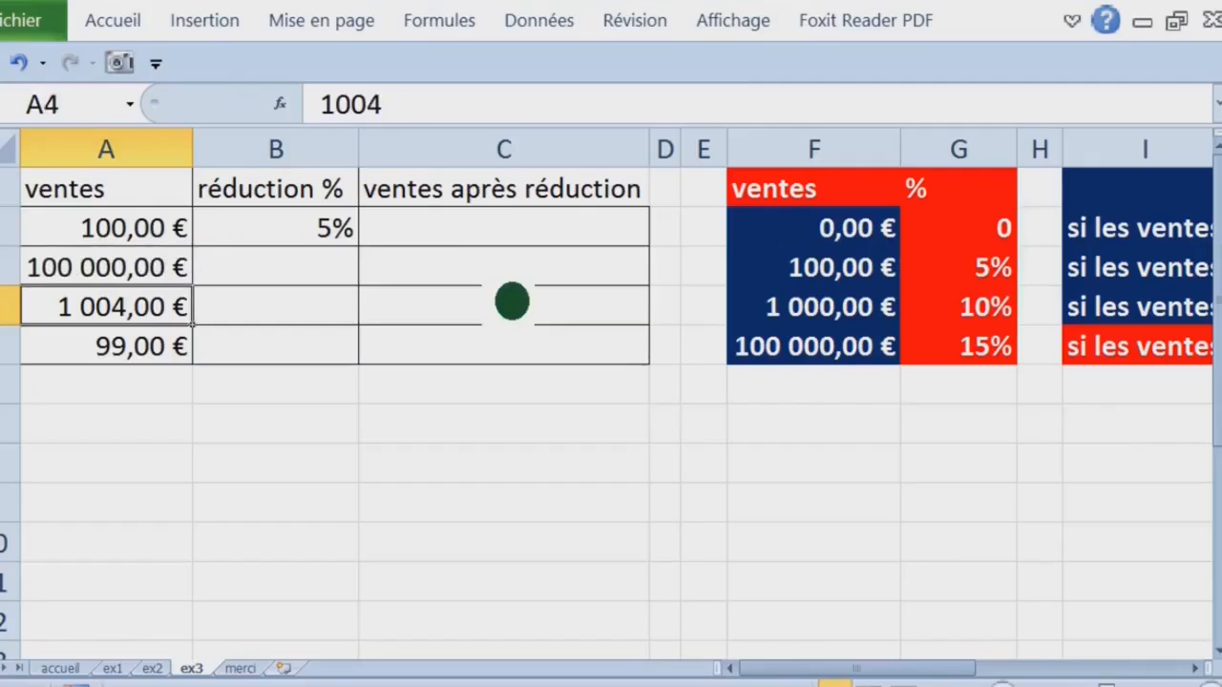
Step: Copy the RECHERCHEV formula from B2 down through B5 and compare the result in B3 with the 100000 tier
left_click(349, 239)
left_click_drag(387, 279, 388, 385)
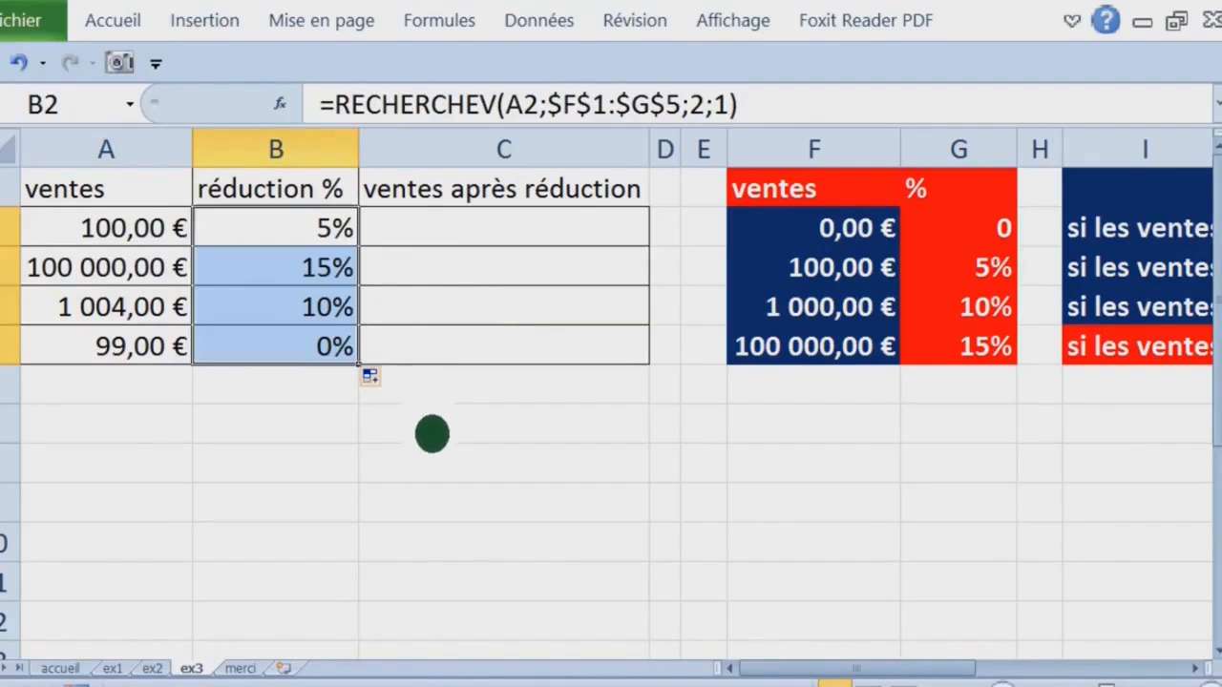
left_click(997, 361)
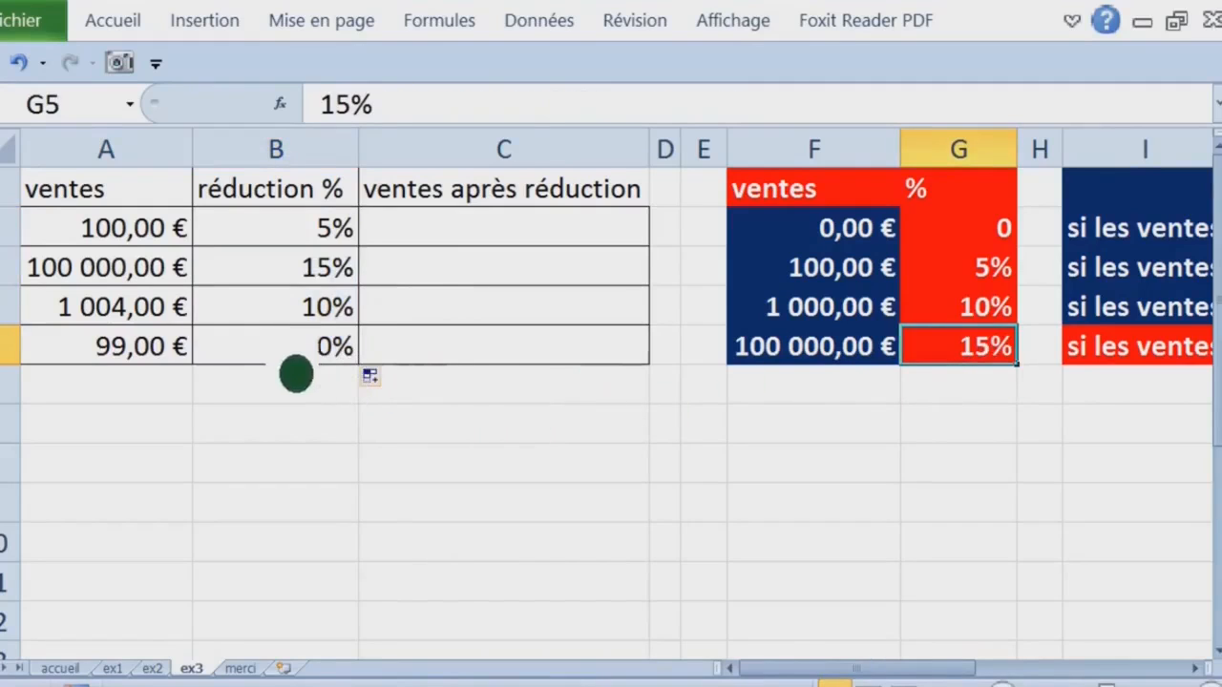
left_click(315, 277)
Step: Test the lookup with a sales amount of 12547 in A4 and compare its reduction with row 3
left_click(151, 320)
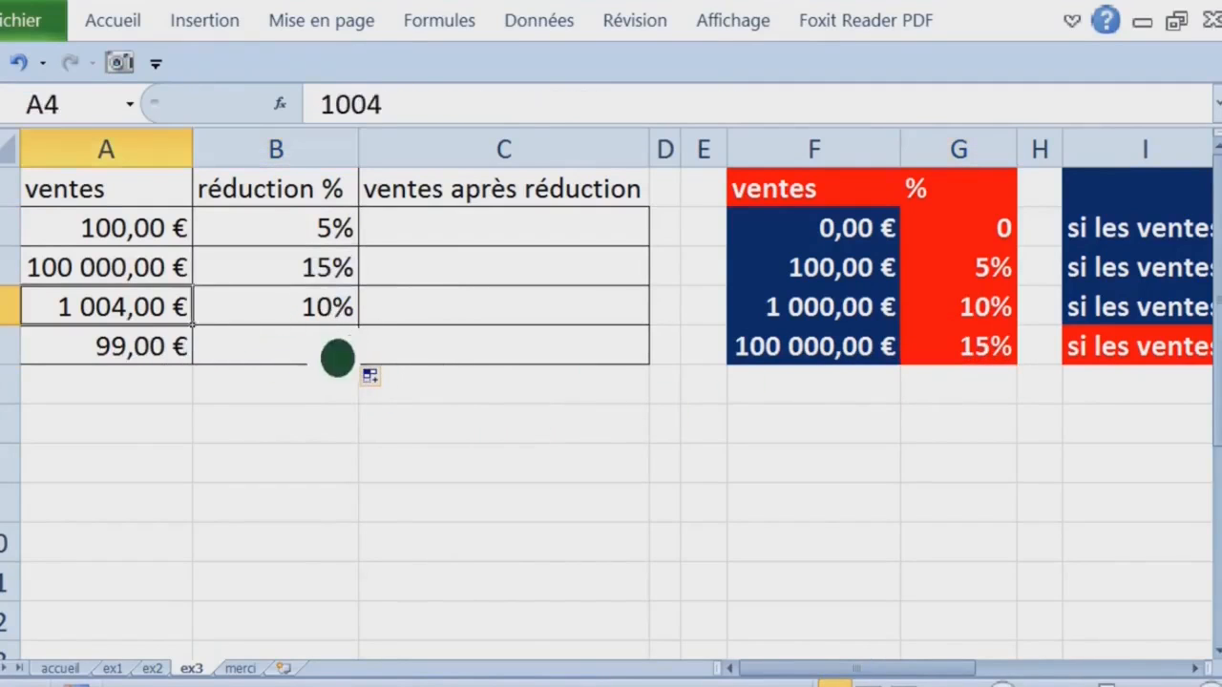
type("12547")
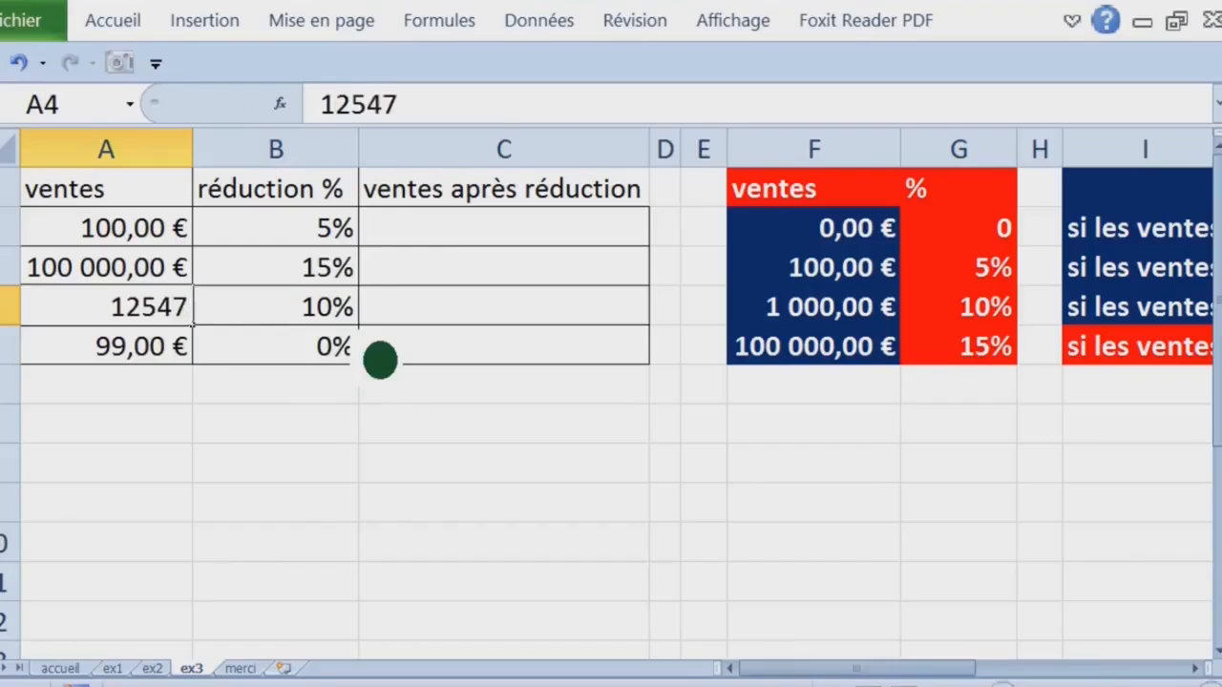
key("Return")
key("Up")
key("Right")
key("Left")
key("Up")
key("F2")
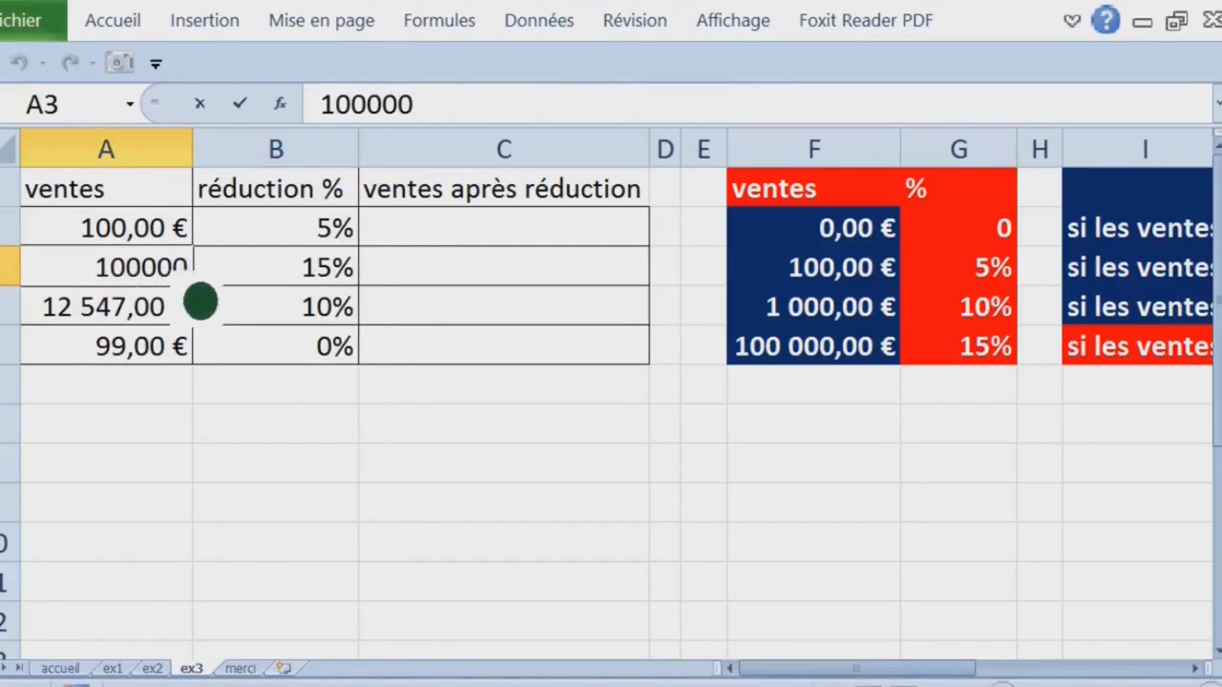
key("Tab")
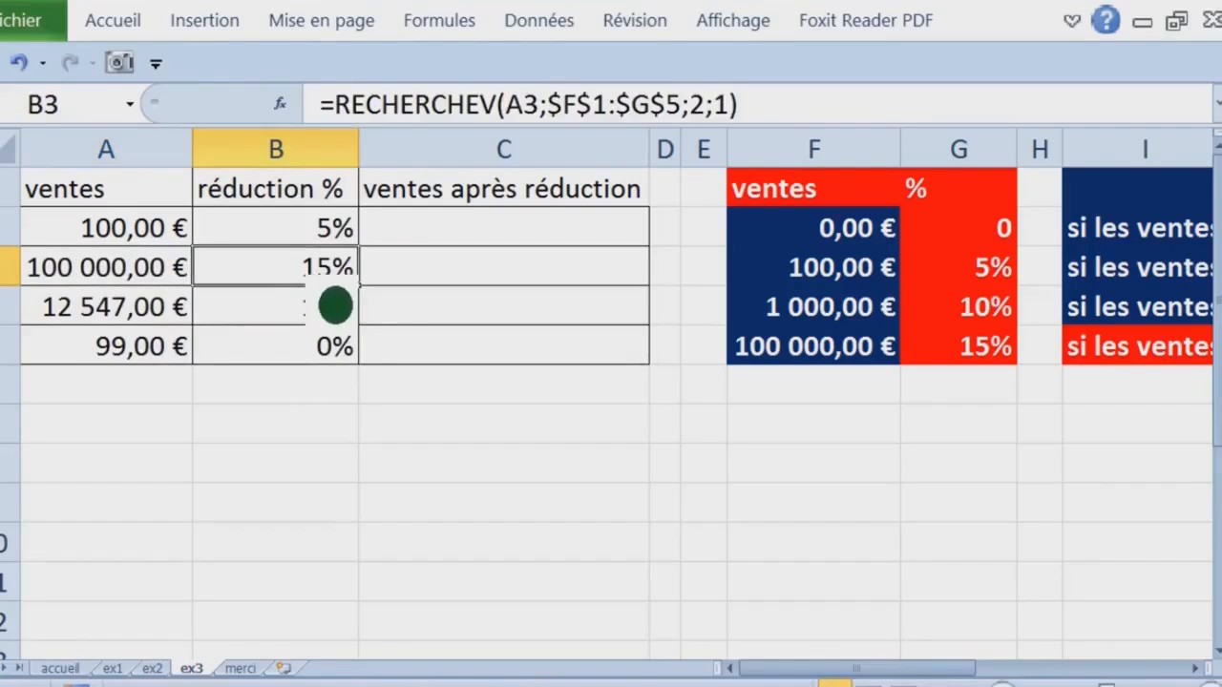
Step: Set the sales amount in A4 to 1000001, auto-fit column A, and check the reduction in B4
key("Left")
key("Down")
type("1")
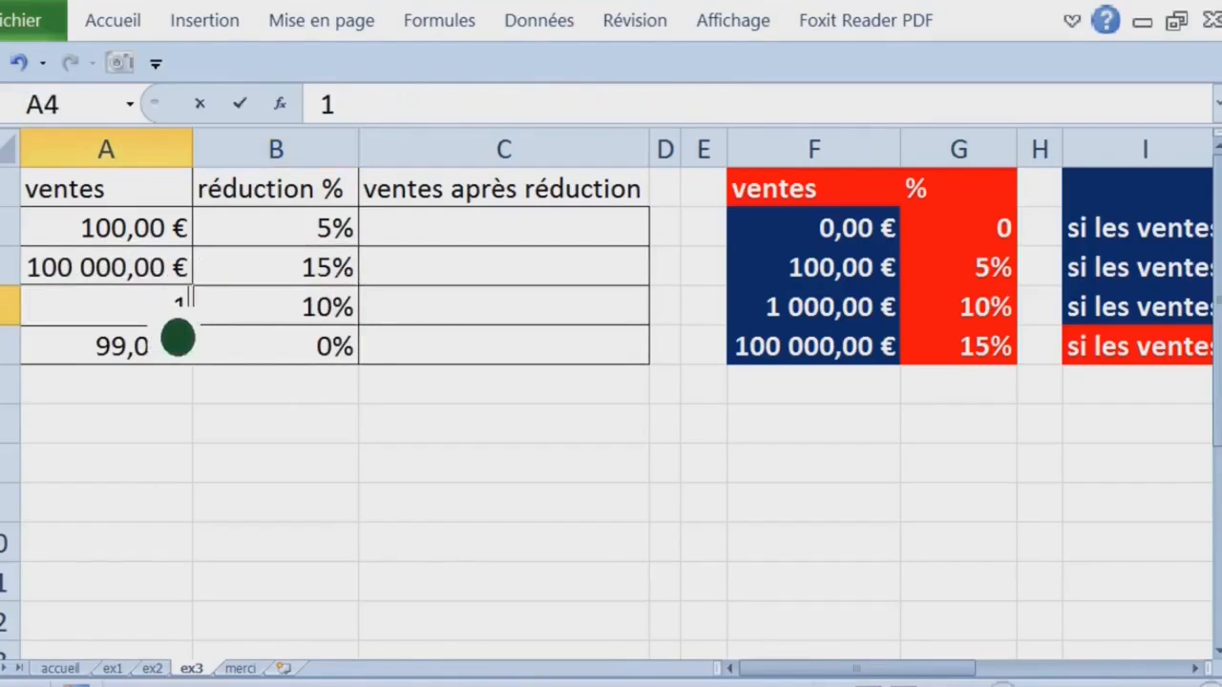
type("00000")
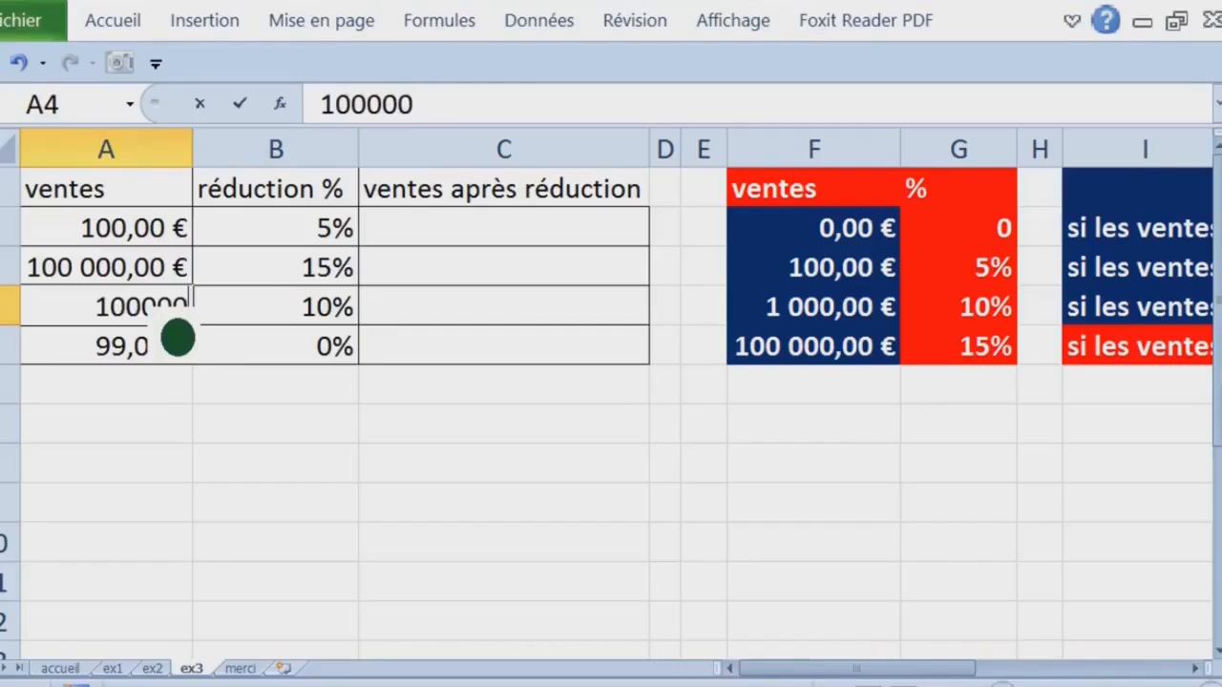
type("1")
key("Return")
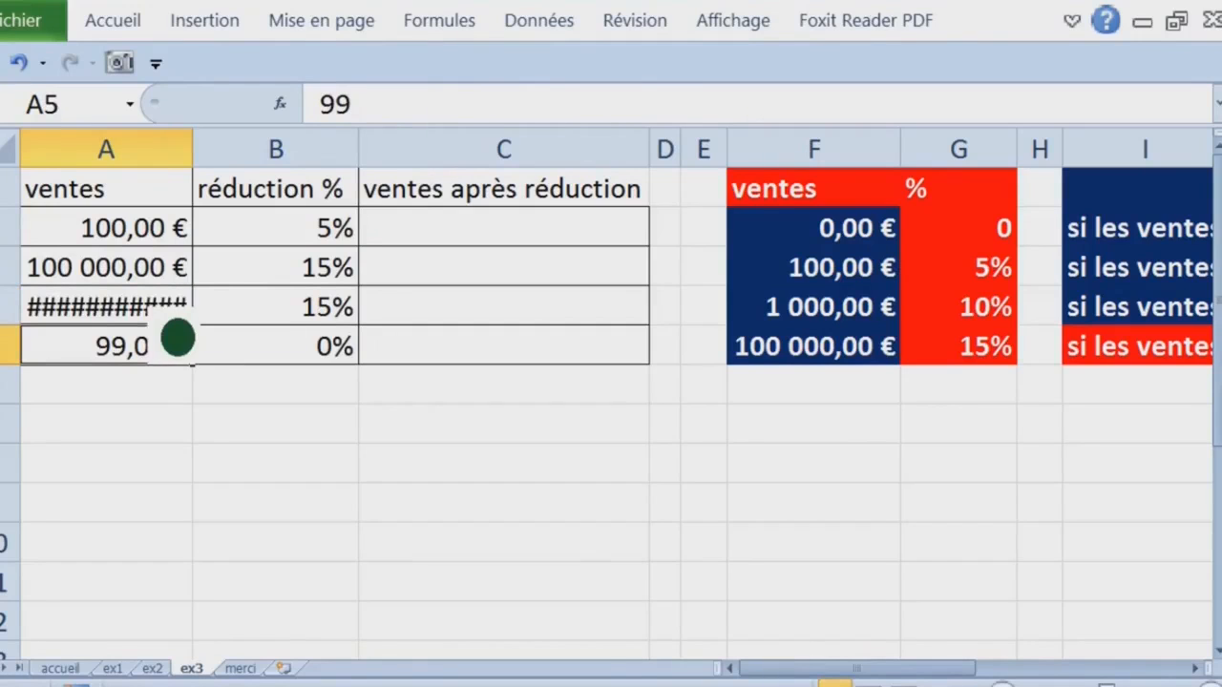
double_click(193, 150)
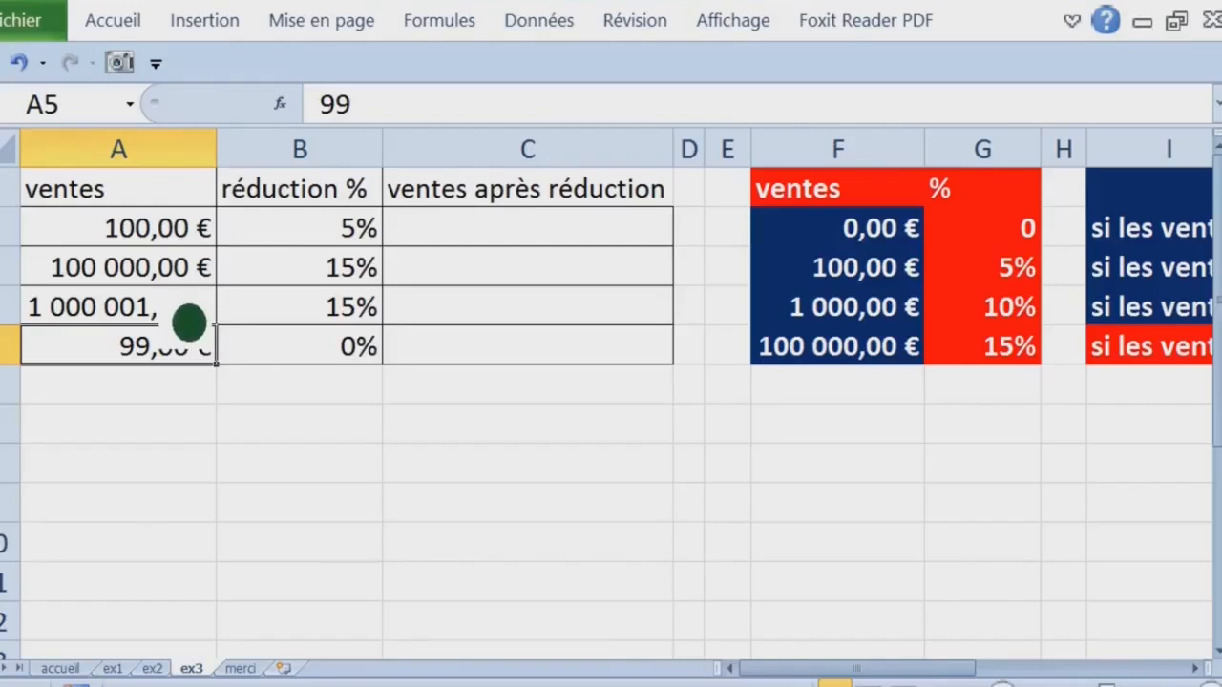
left_click(330, 322)
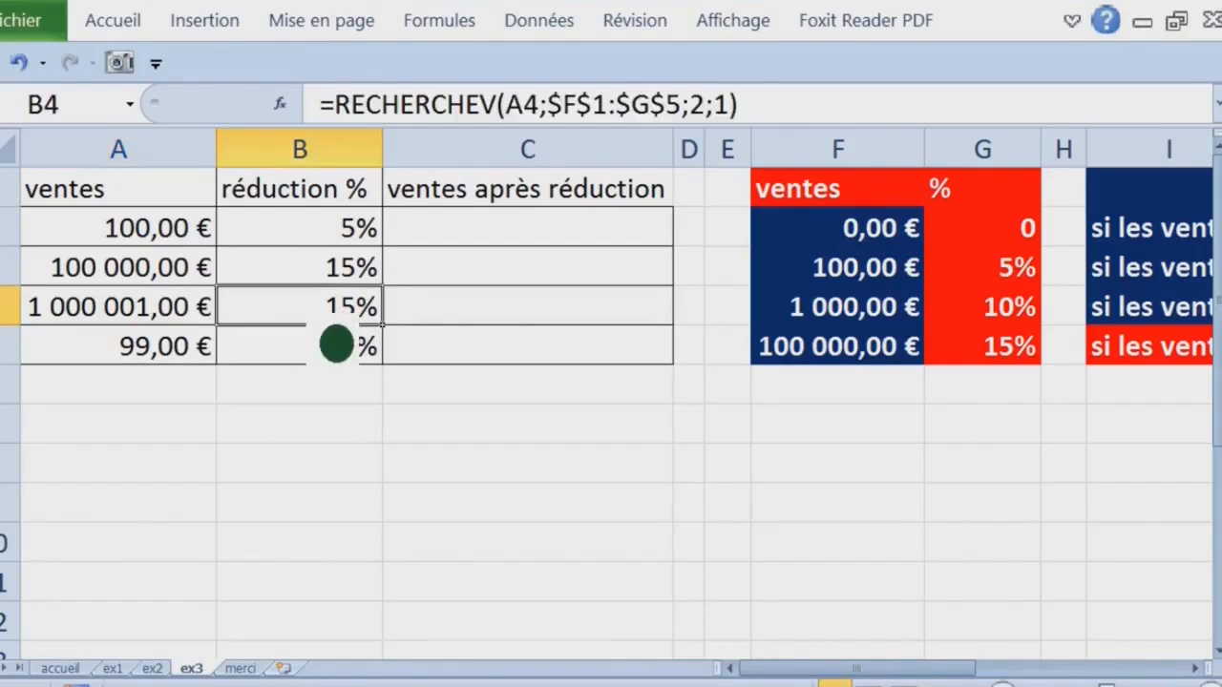
Step: Test the lookup with a sales amount of 198 in A5 and check the reduction in B5
left_click(185, 355)
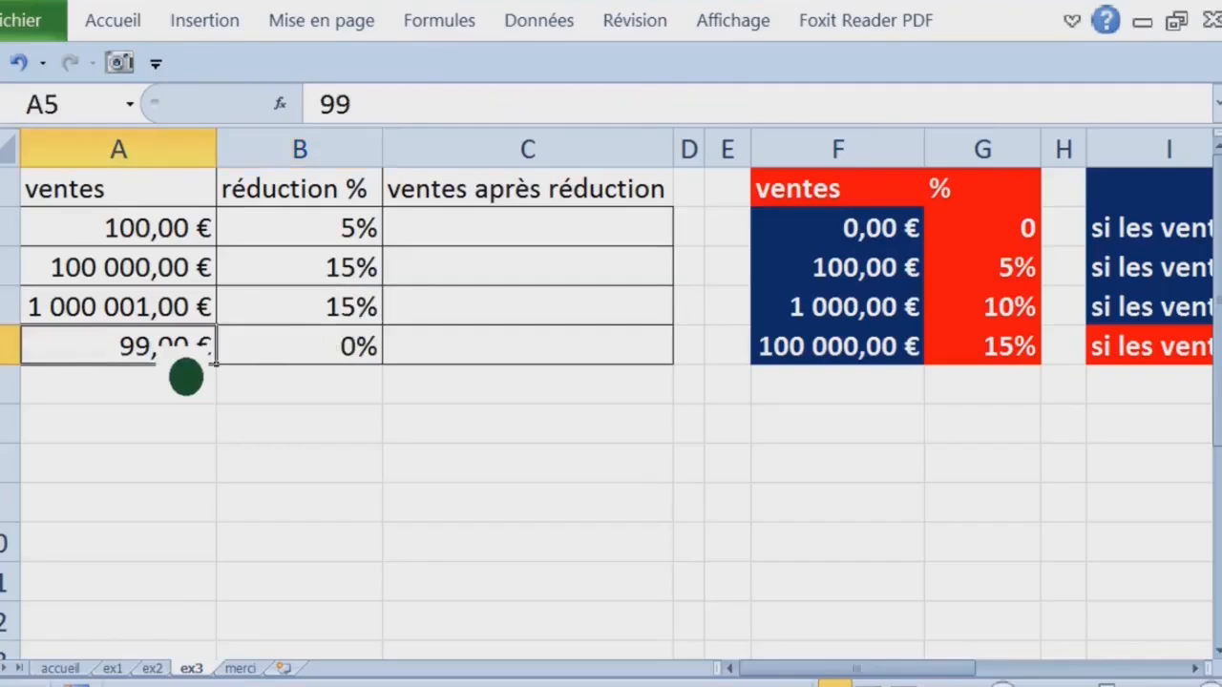
type("198")
key("Return")
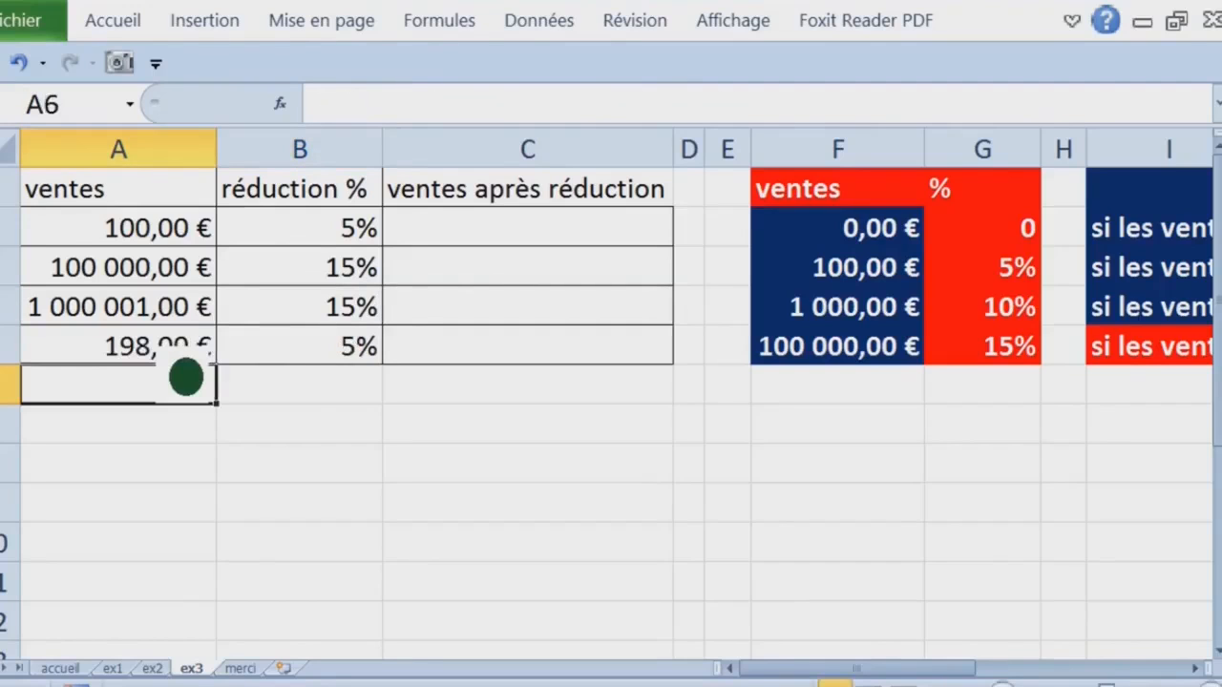
left_click(367, 358)
Step: Set the sales amount in A5 to 8008
left_click(200, 358)
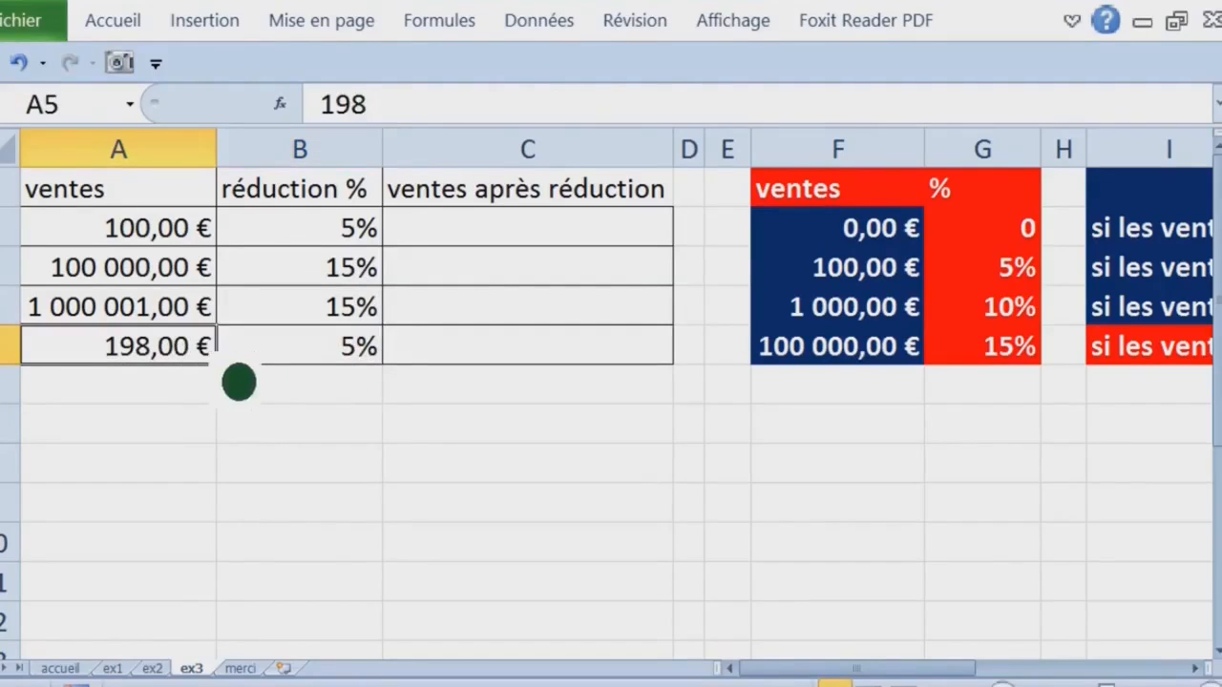
type("1")
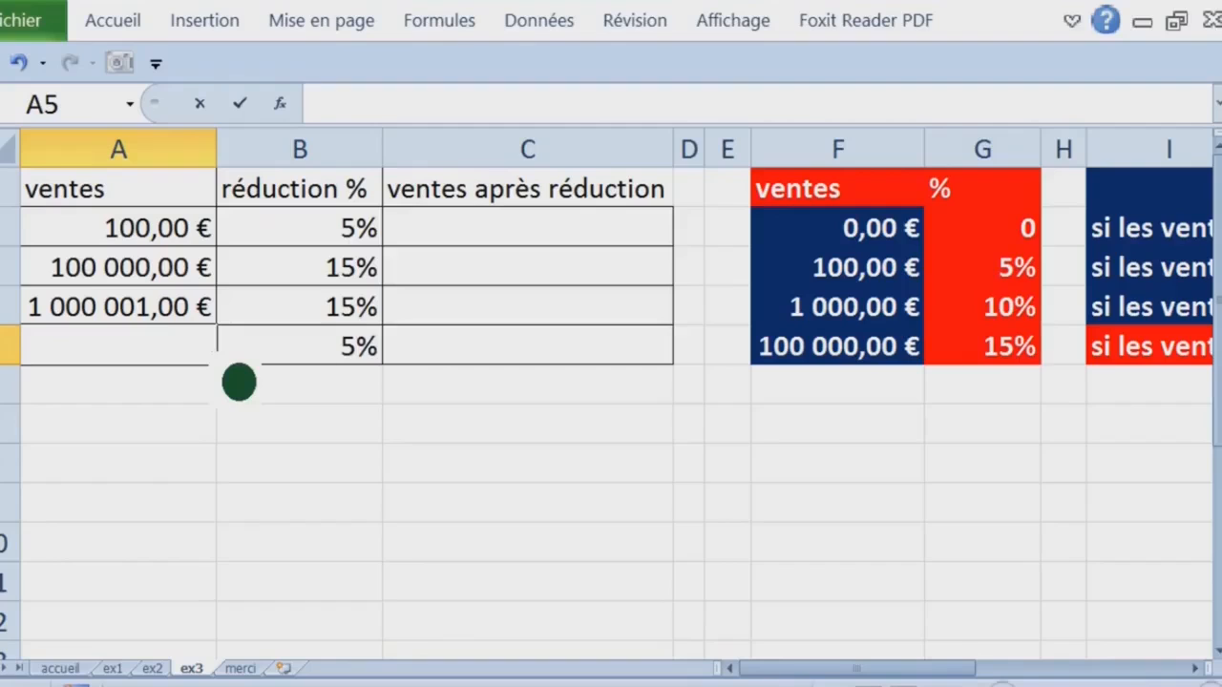
type("00")
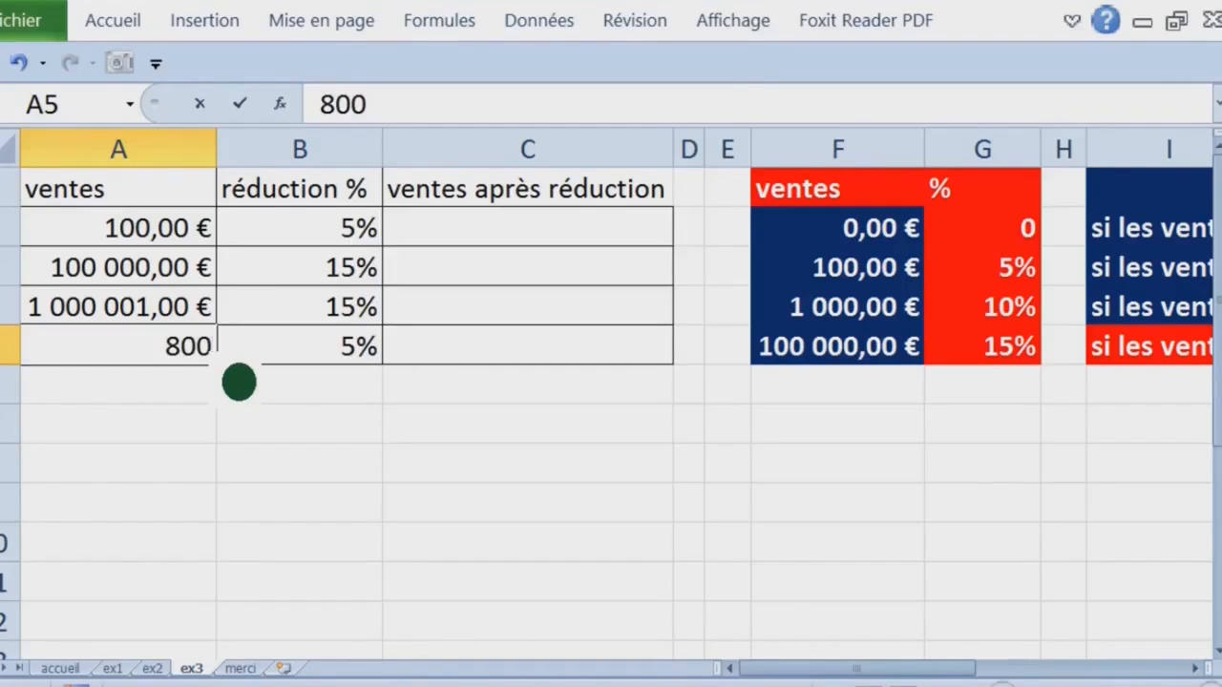
type("8")
key("Return")
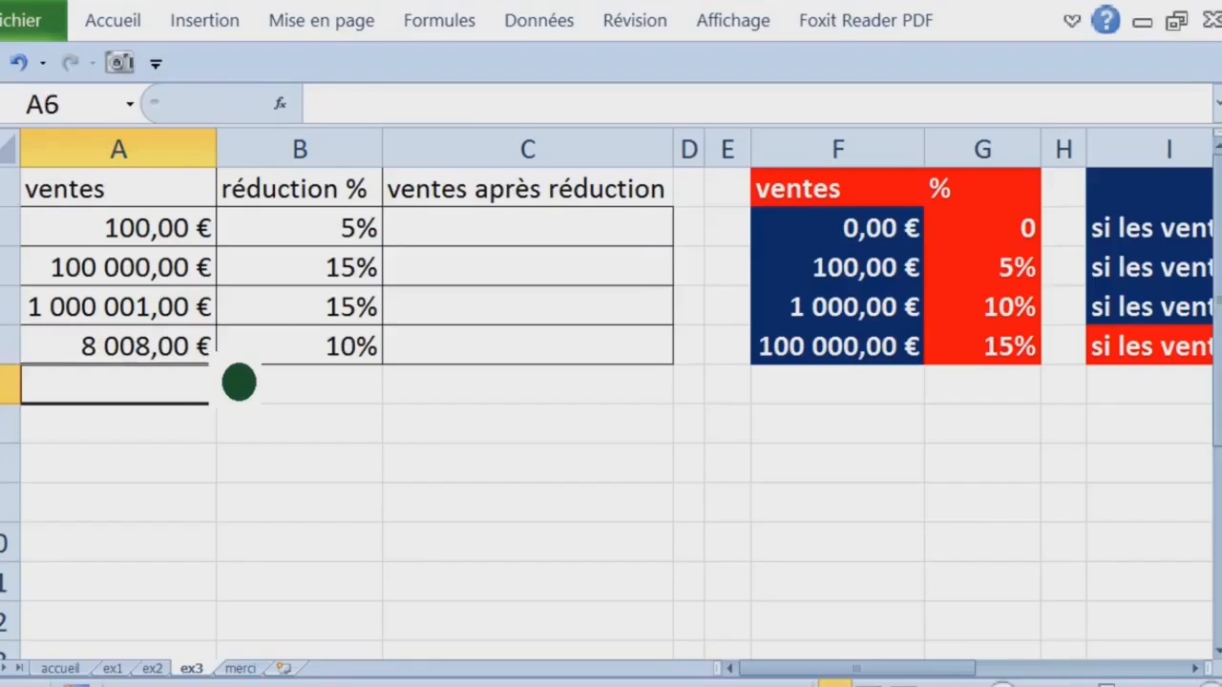
left_click(512, 238)
left_click_drag(831, 191, 998, 365)
left_click(505, 253)
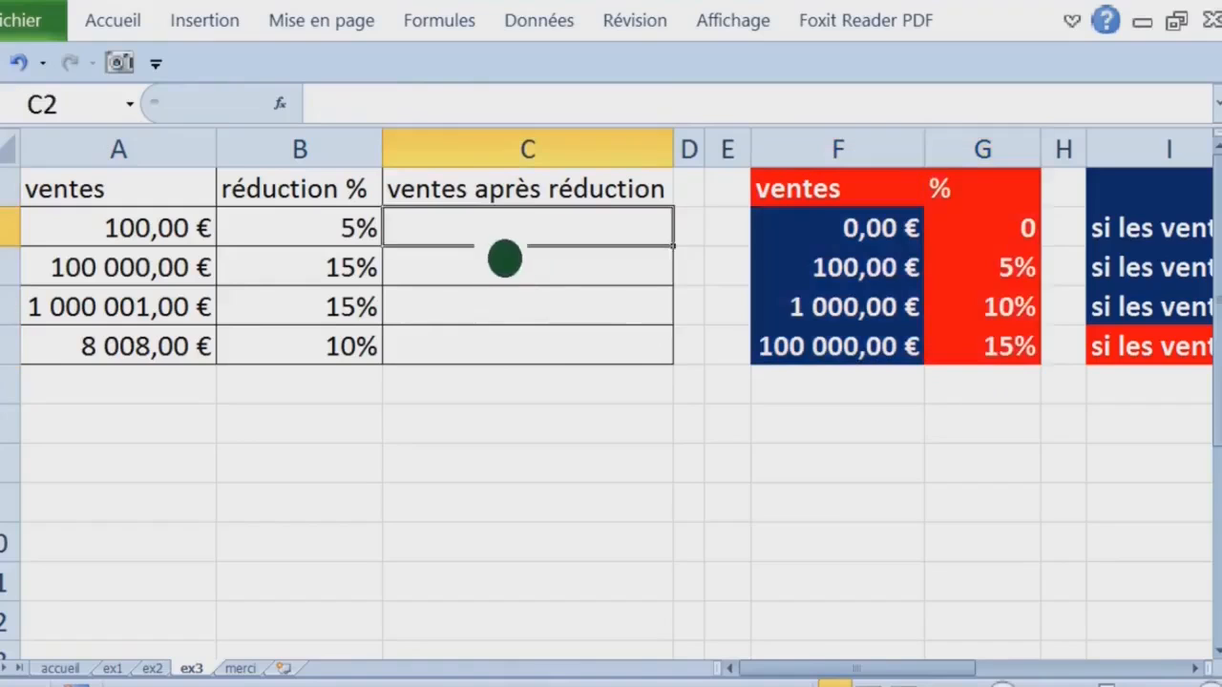
type("=")
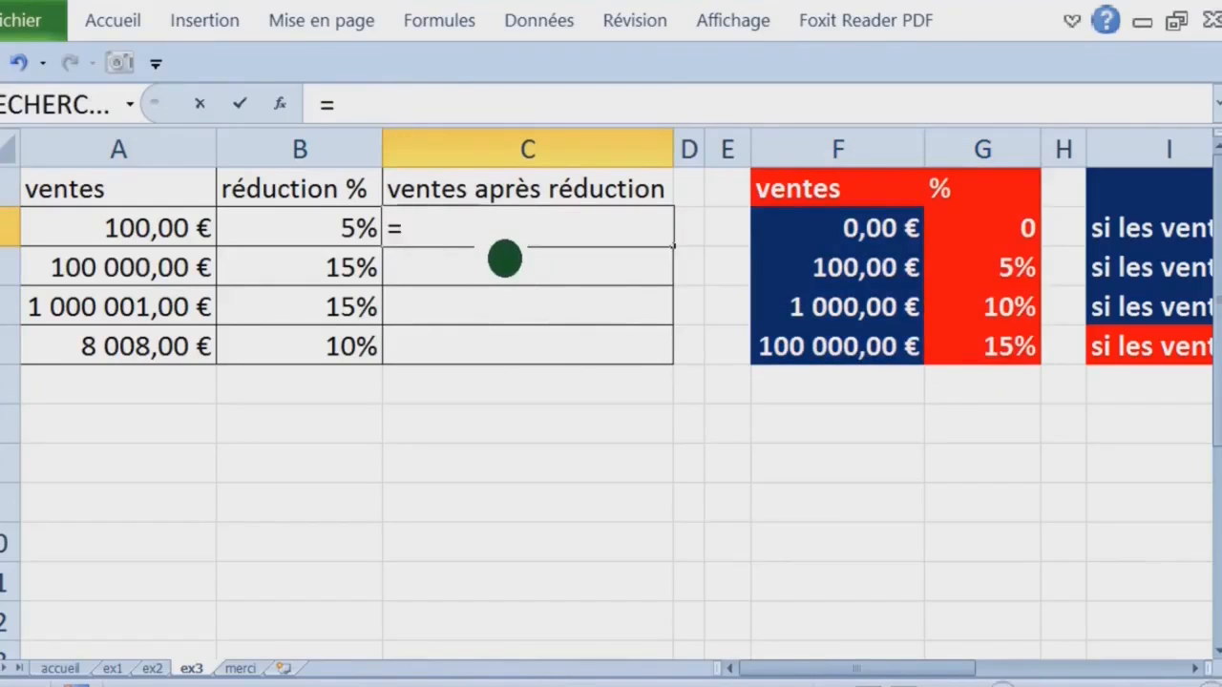
type("si(")
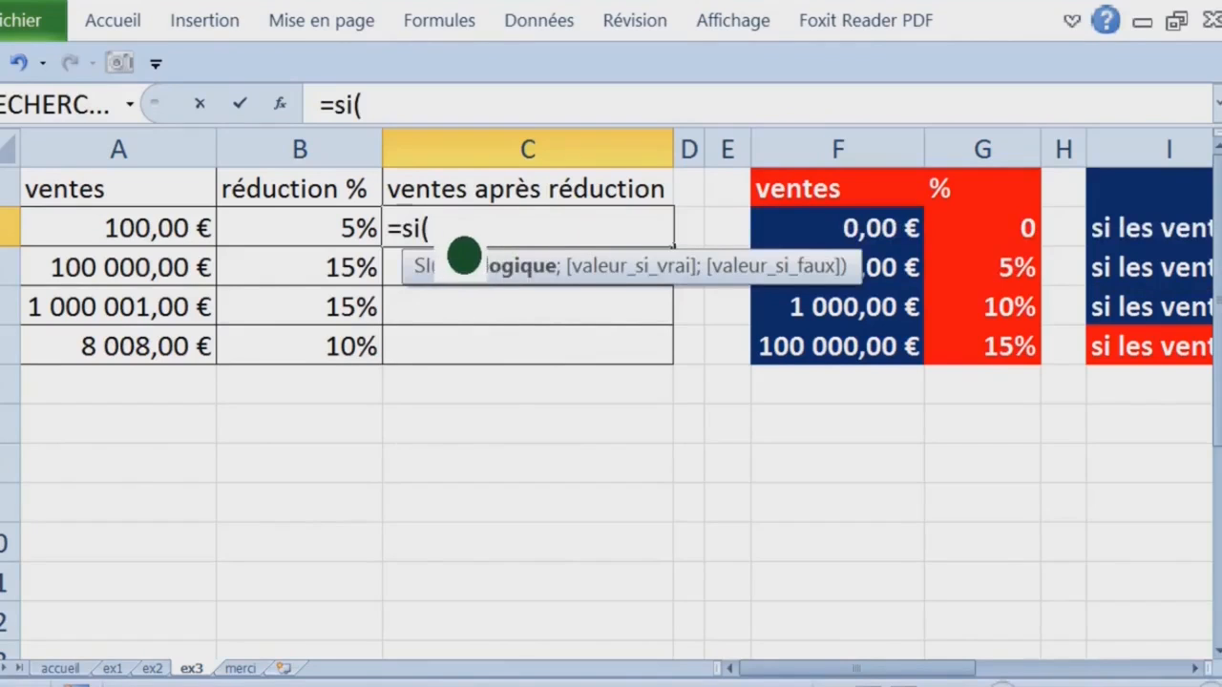
key("BackSpace")
key("BackSpace")
key("BackSpace")
key("BackSpace")
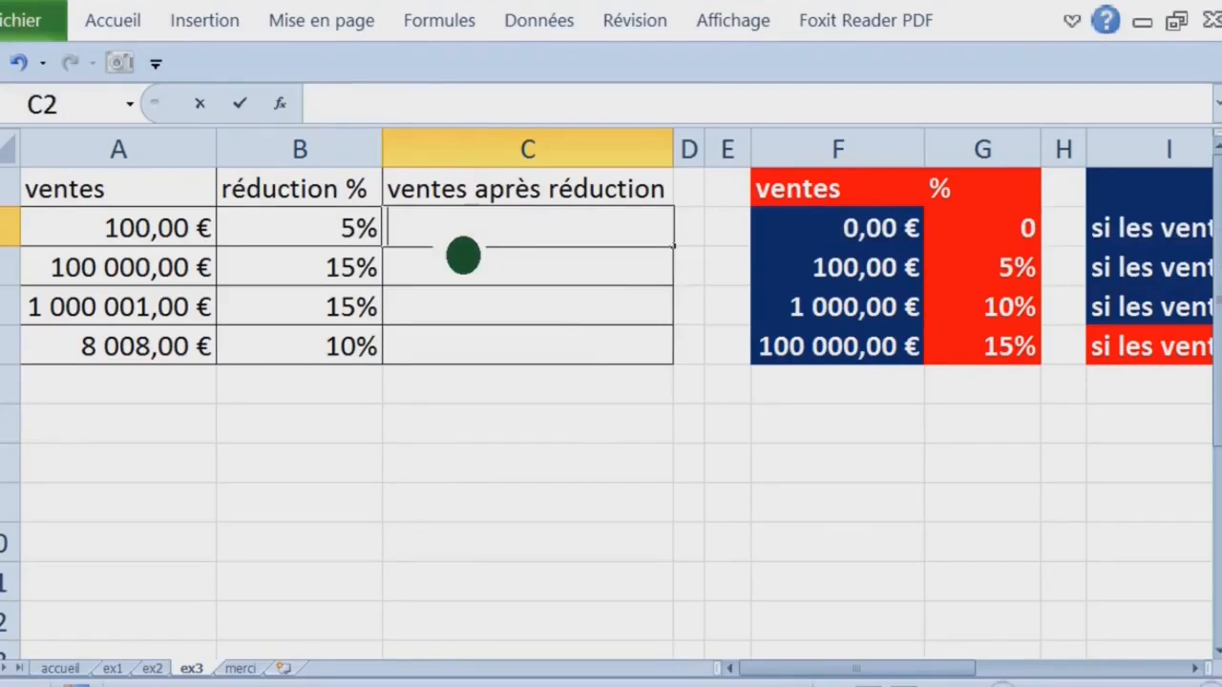
Step: Calculate the sales after reduction in C2 with the formula =A2-B2*A2 and fill it down to C5
type("=")
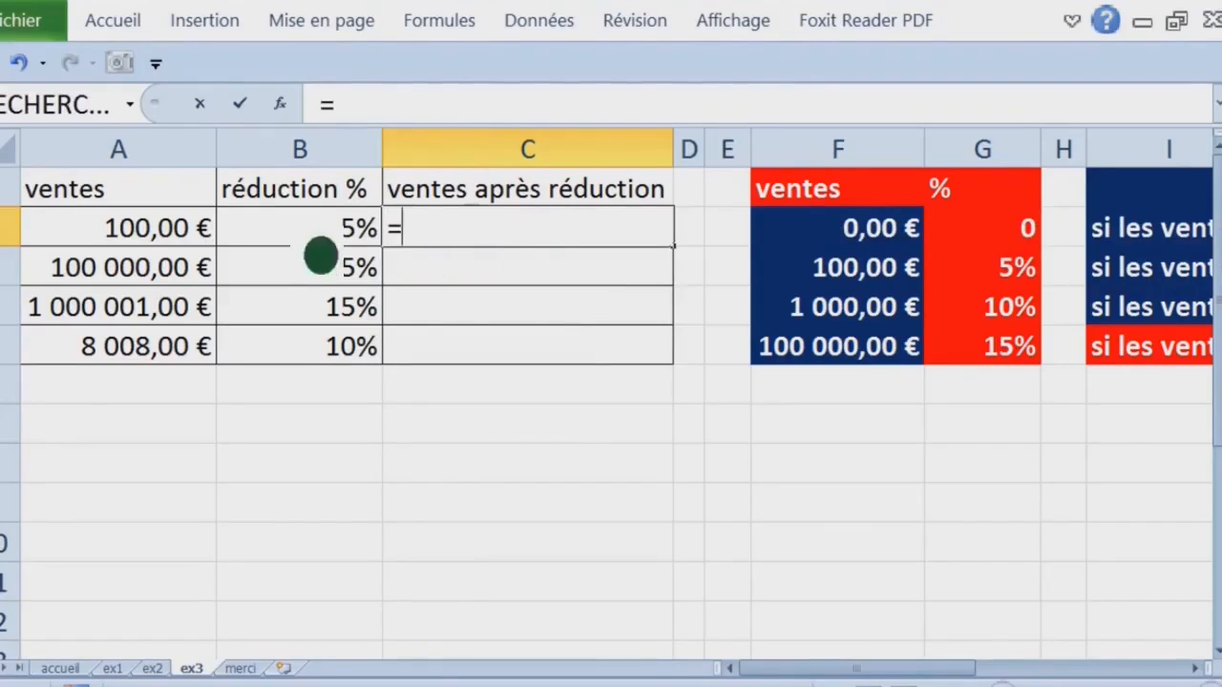
left_click(191, 240)
type("-")
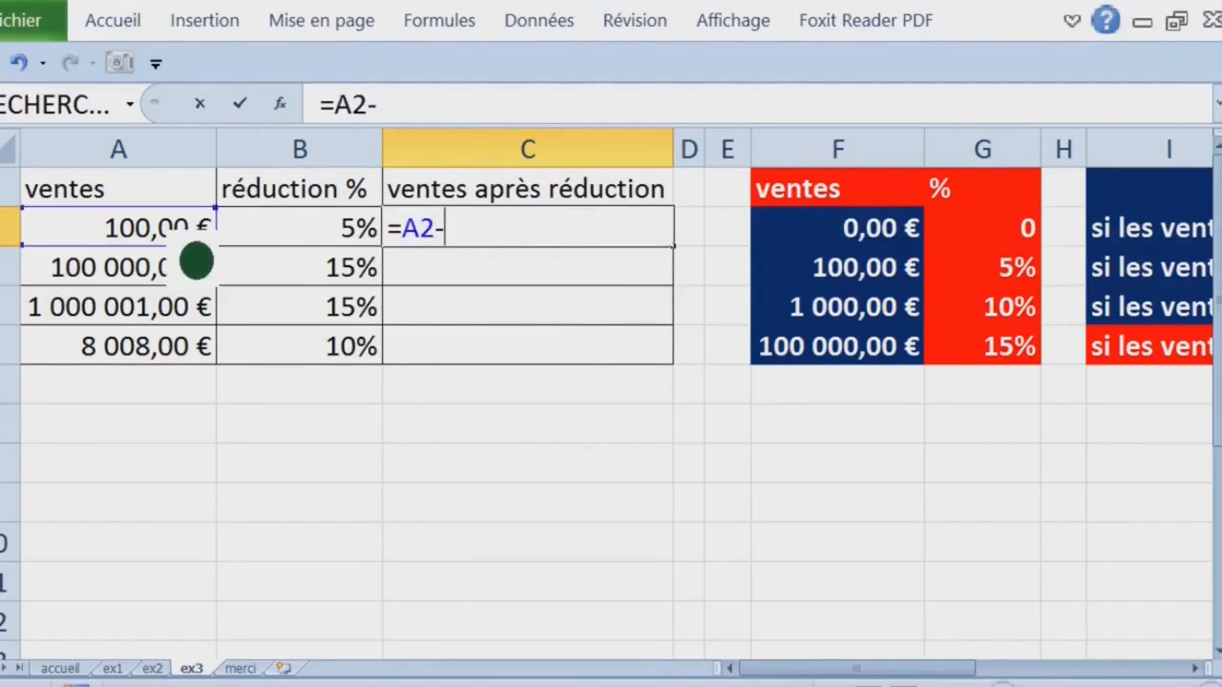
left_click(299, 244)
type("*")
left_click(318, 244)
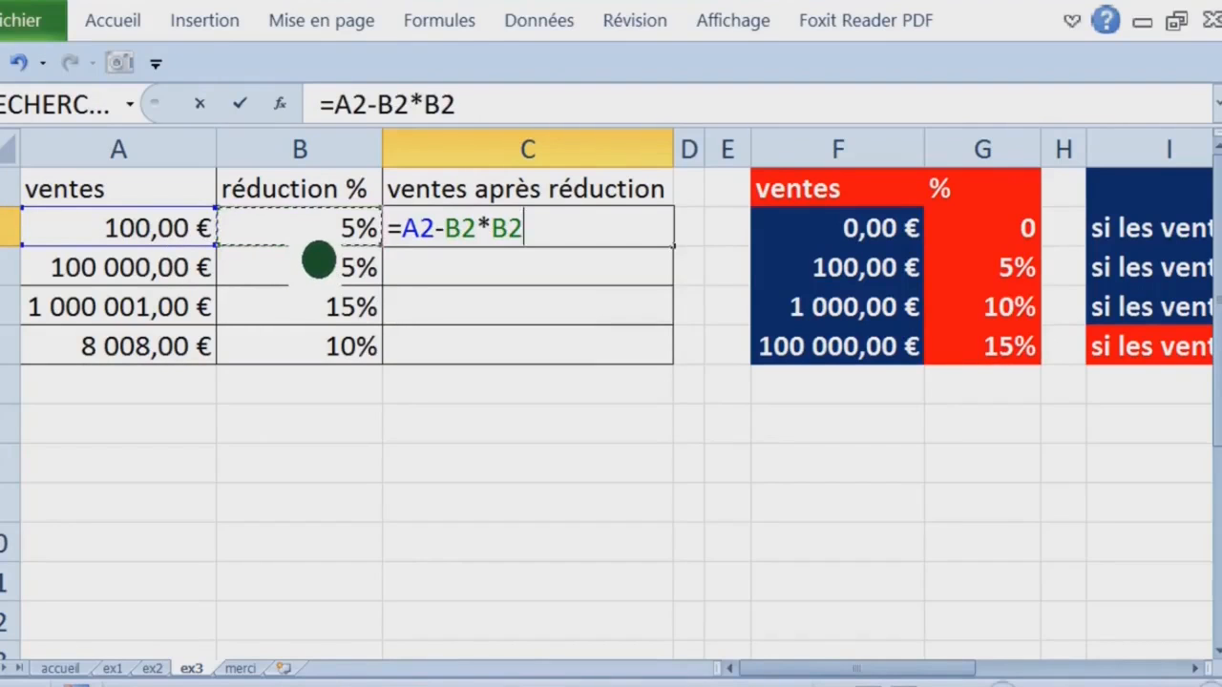
key("BackSpace")
key("BackSpace")
left_click(179, 245)
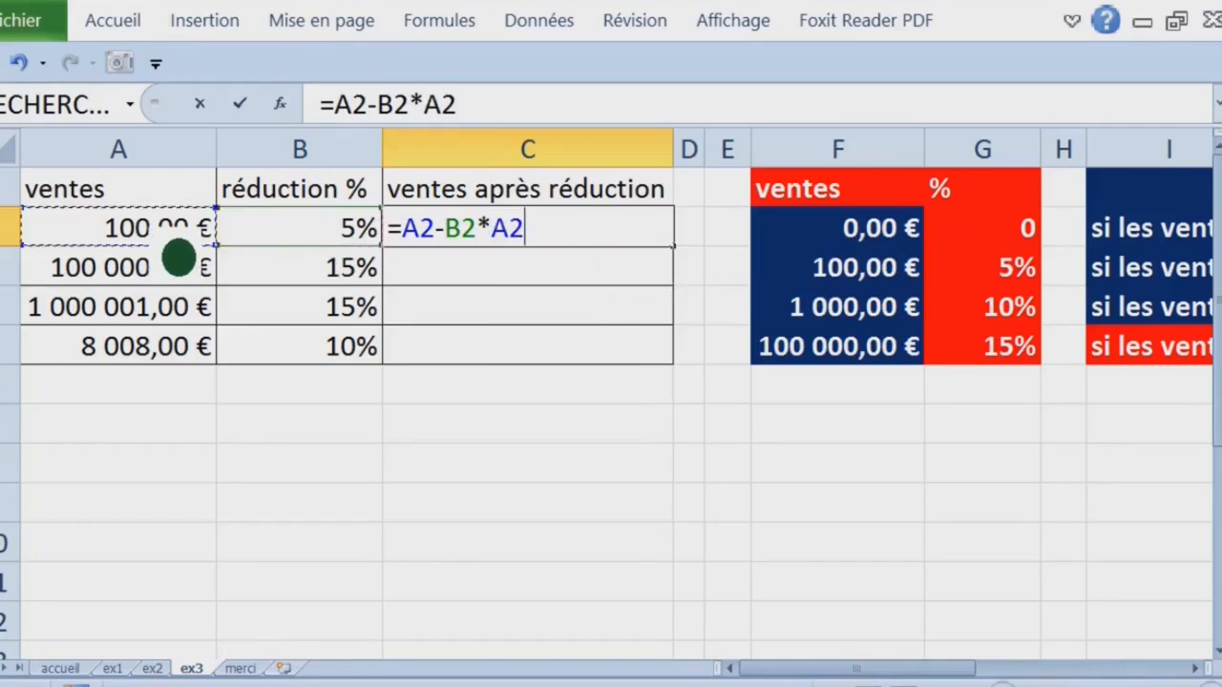
key("Return")
key("Up")
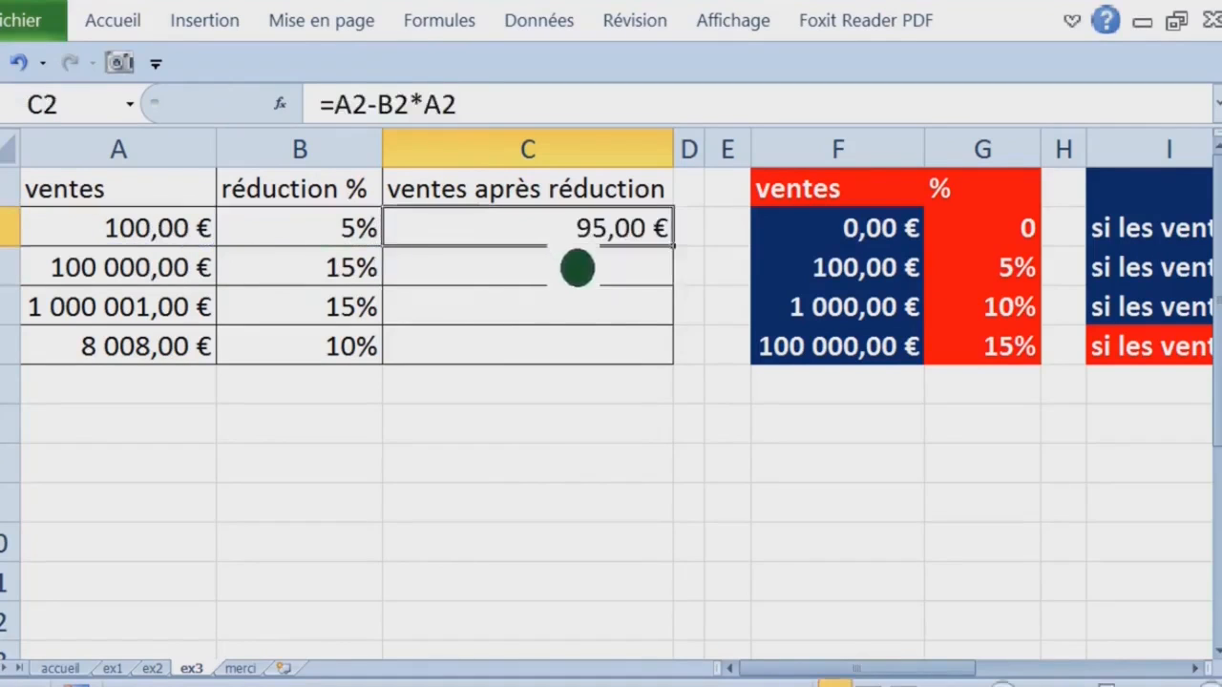
double_click(673, 248)
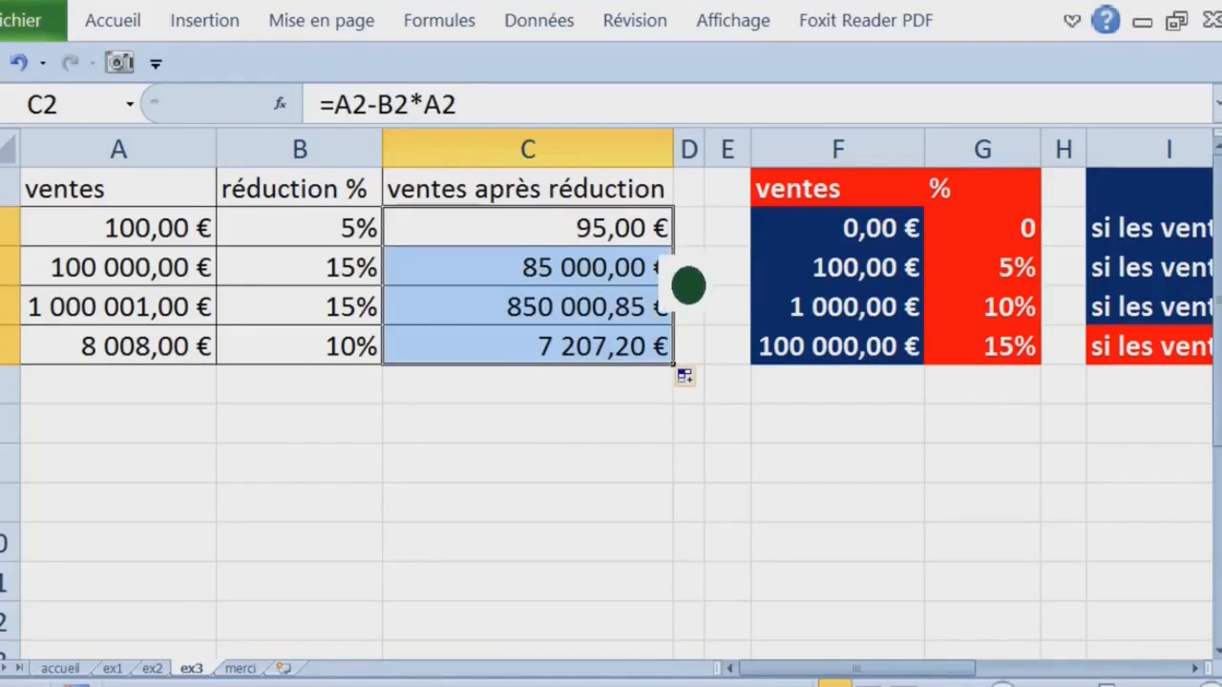
left_click(657, 245)
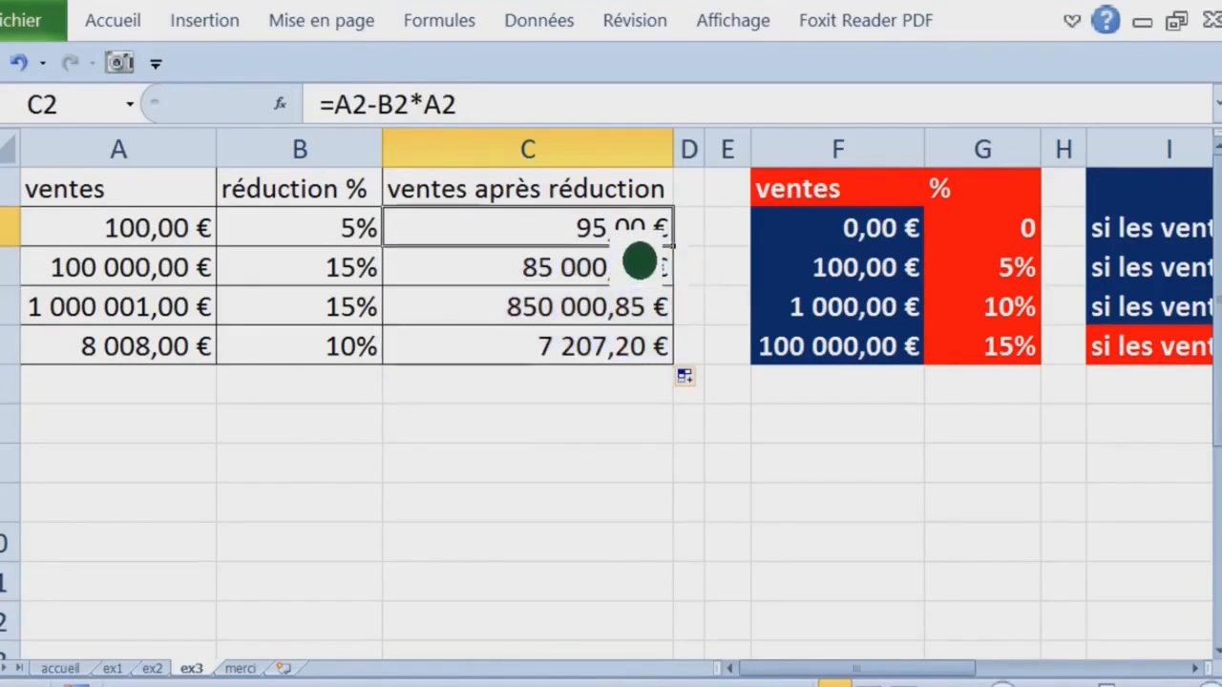
Step: Start a RECHERCHEV formula in the empty cell F7 below the reduction table
left_click(725, 244)
key("Right")
key("Right")
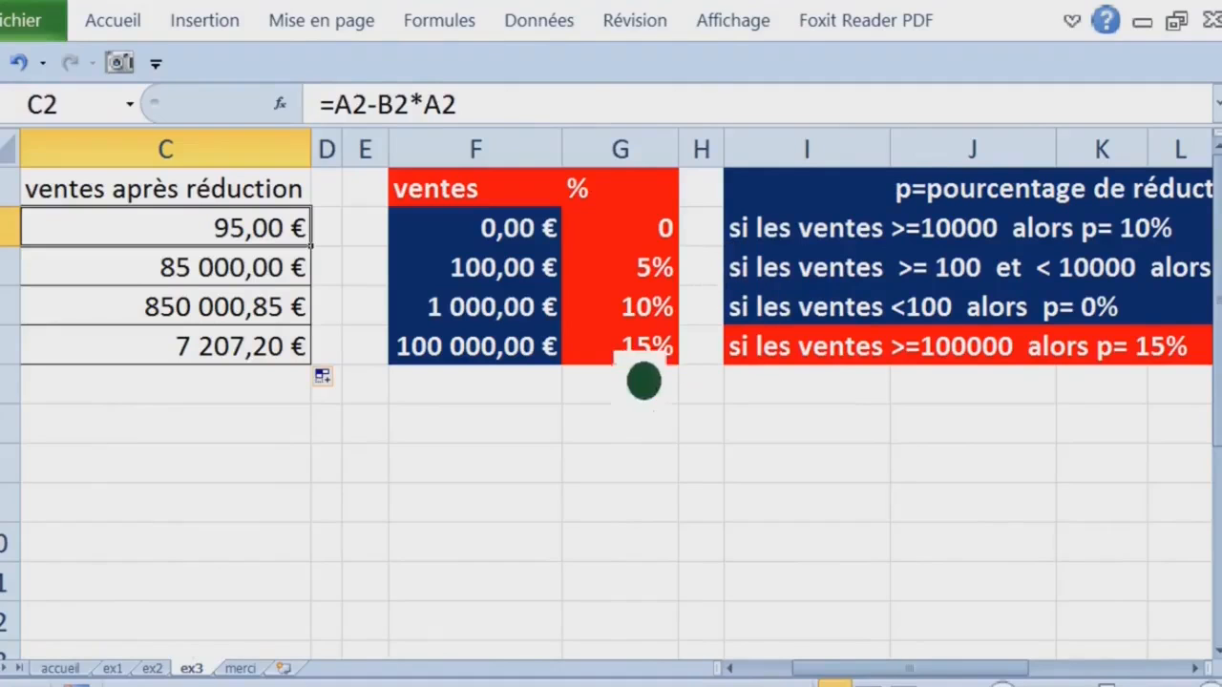
left_click(506, 435)
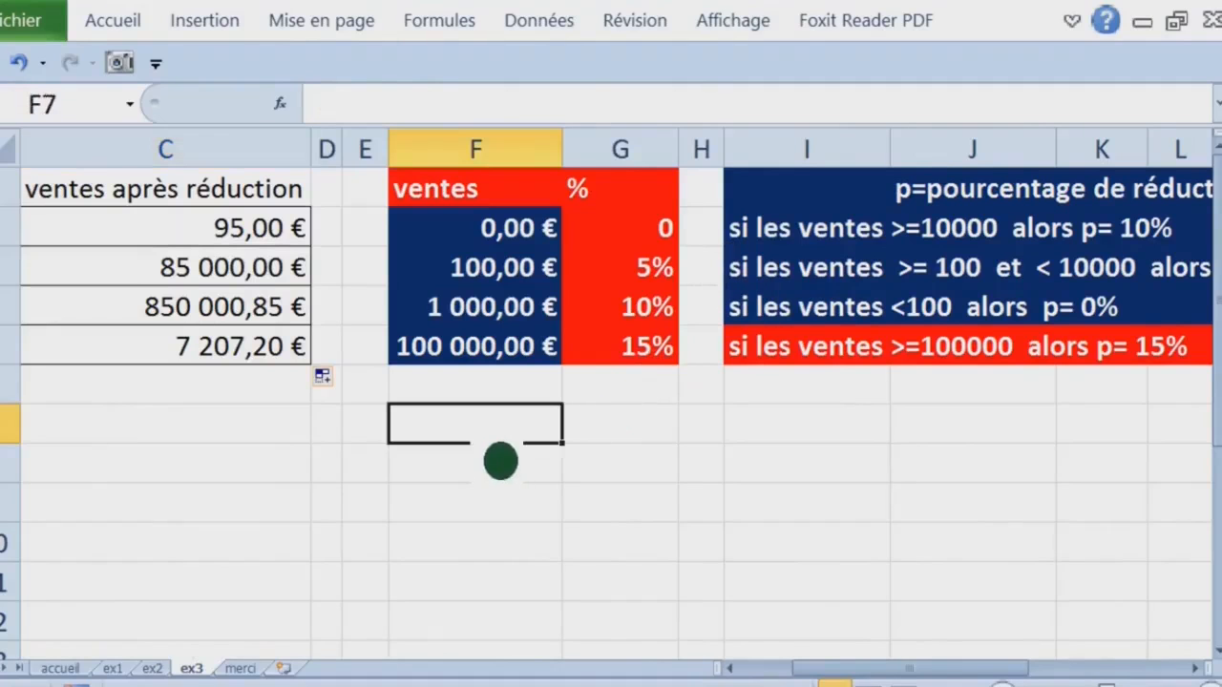
type("=reche")
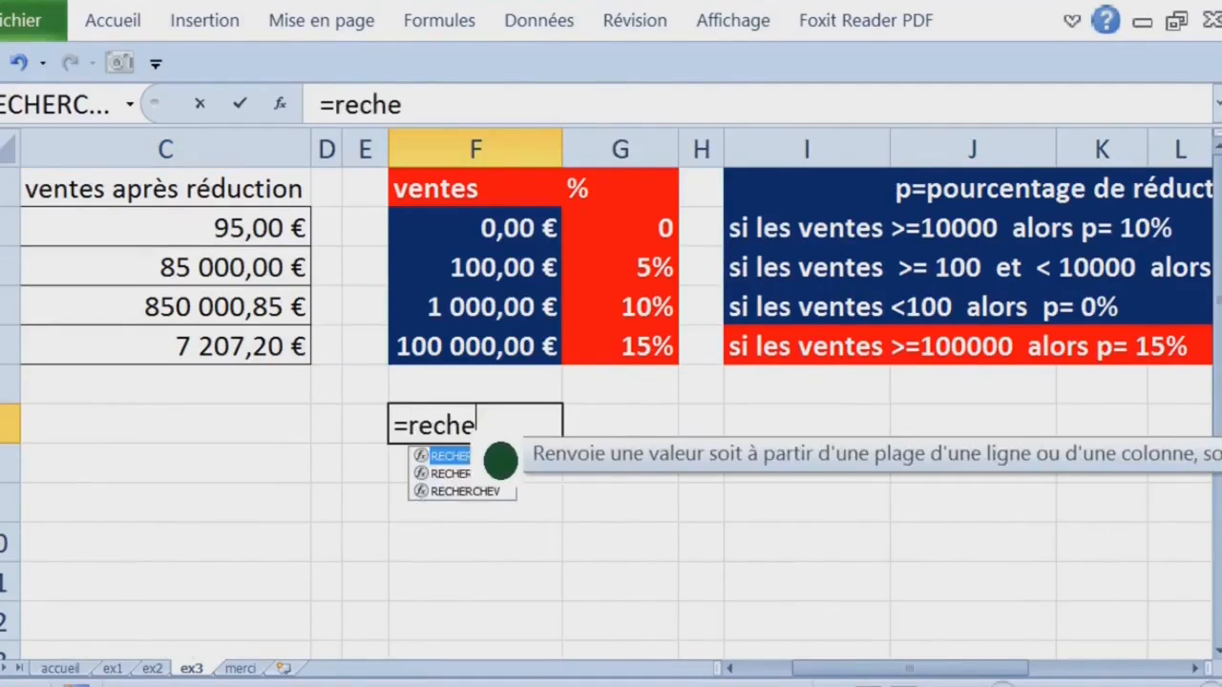
type("=")
key("BackSpace")
type("rchev")
double_click(500, 461)
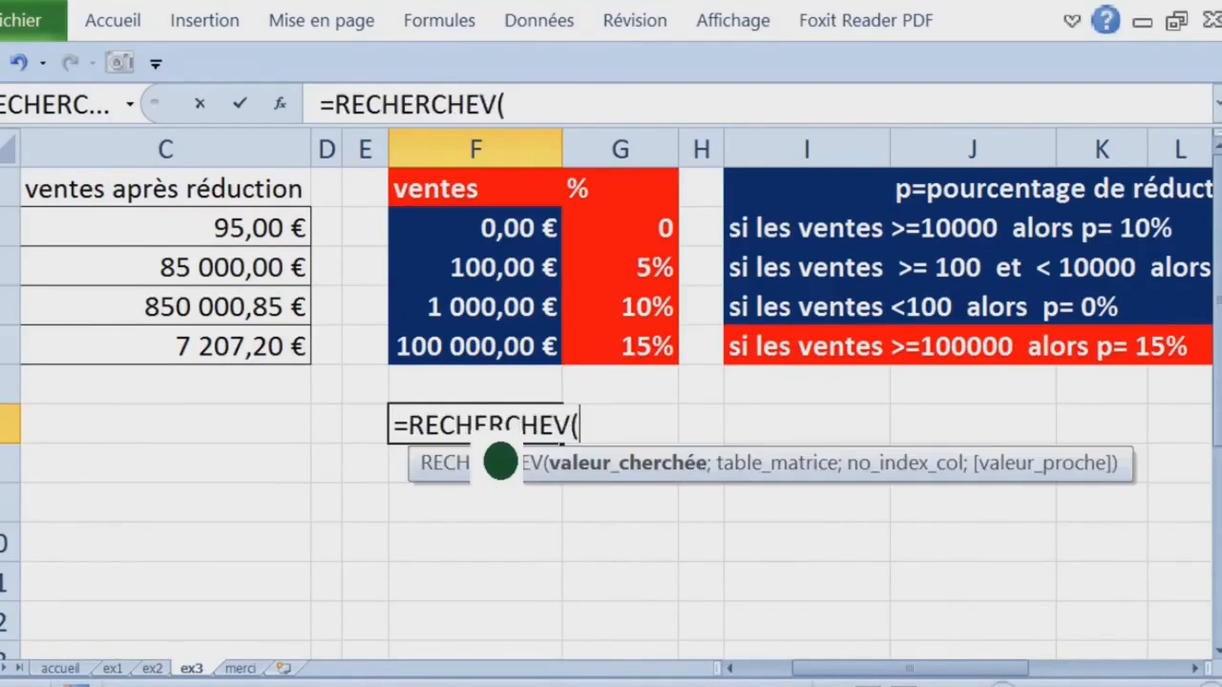
left_click(500, 461)
Step: Open the function arguments dialog for the RECHERCHEV formula in F7 and move it over the table
left_click(400, 104)
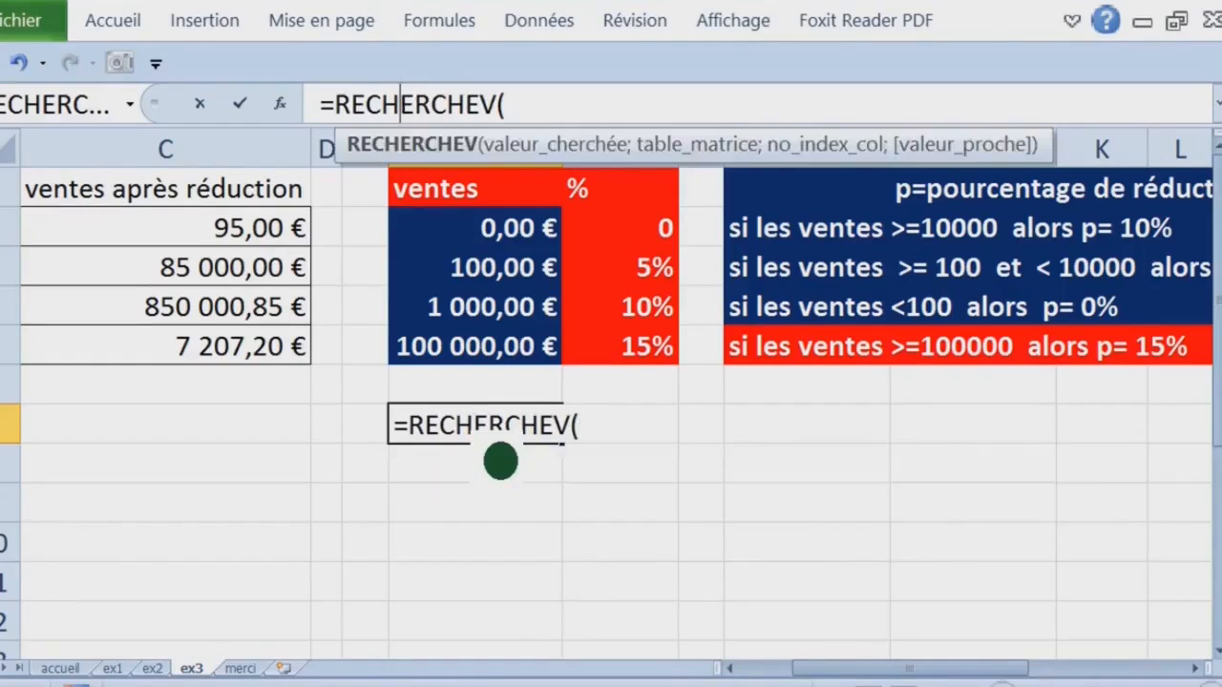
left_click(510, 452)
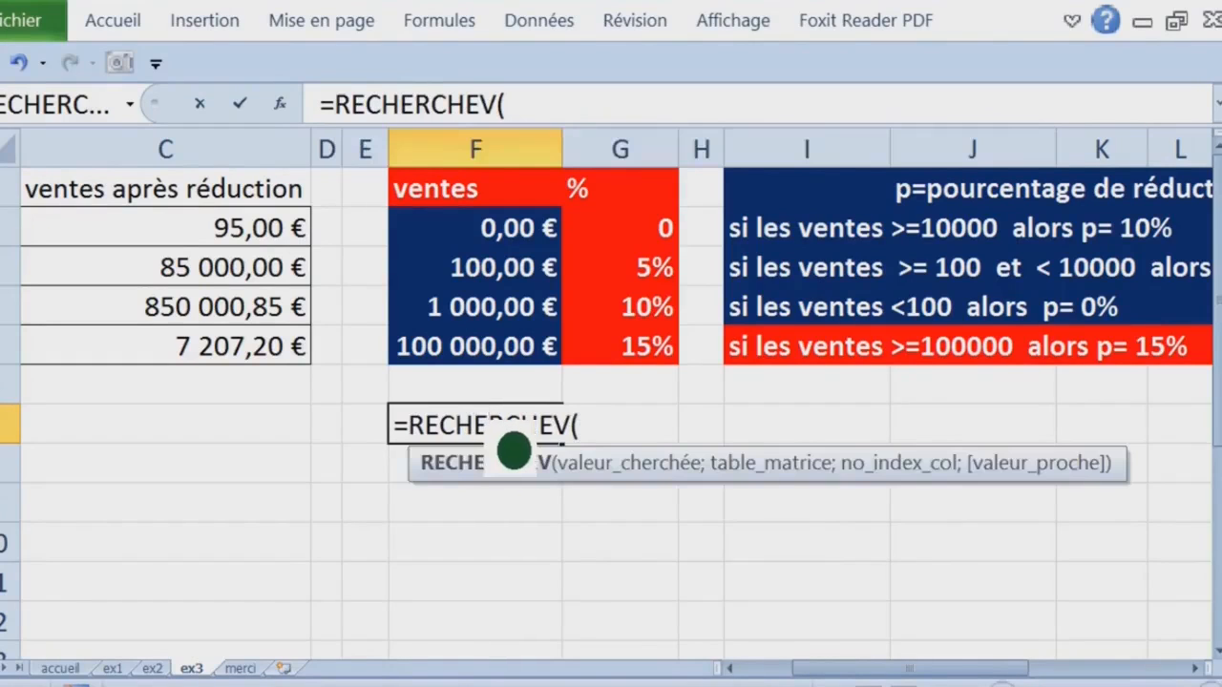
left_click(415, 104)
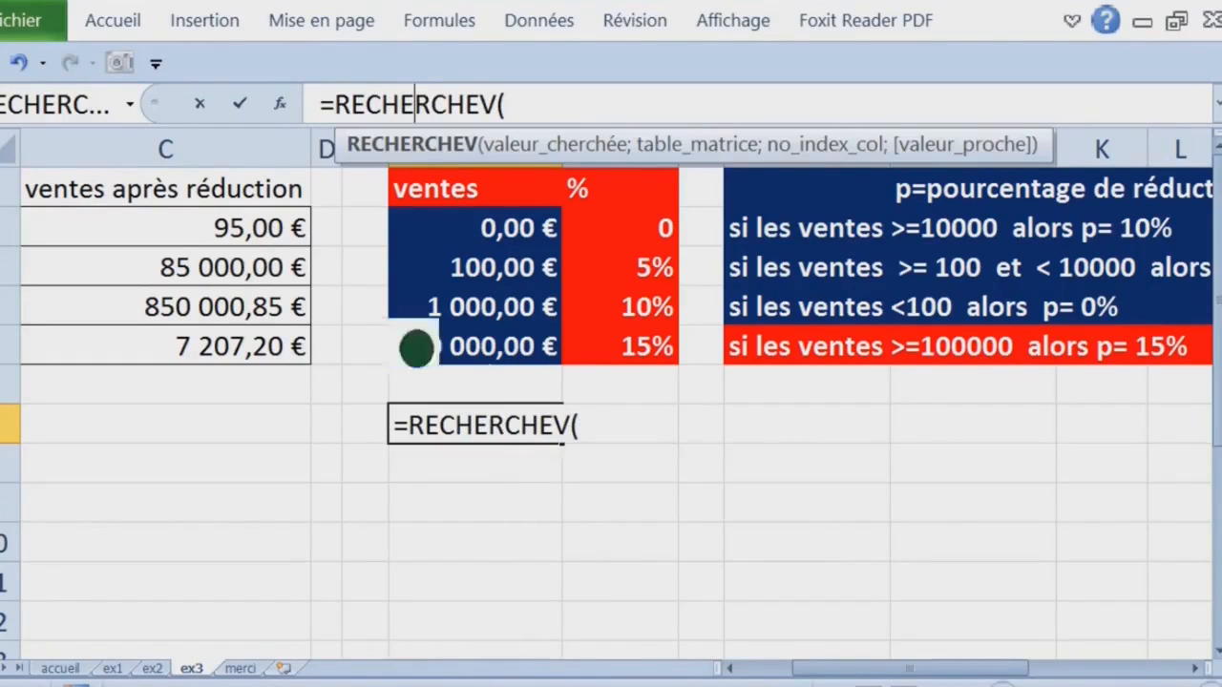
left_click(281, 105)
left_click_drag(831, 122, 445, 143)
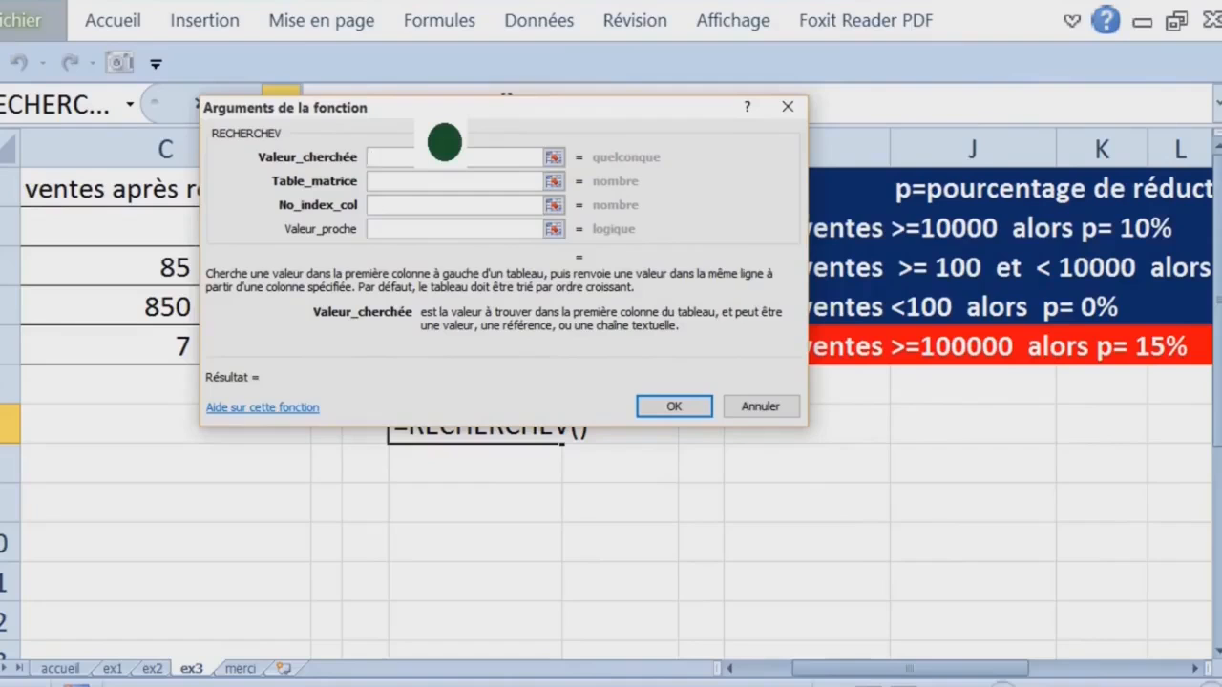
Step: Examine the descriptions of the RECHERCHEV arguments, from Valeur_cherchée through Table_matrice and No_index_col to Valeur_proche
key("super+plus")
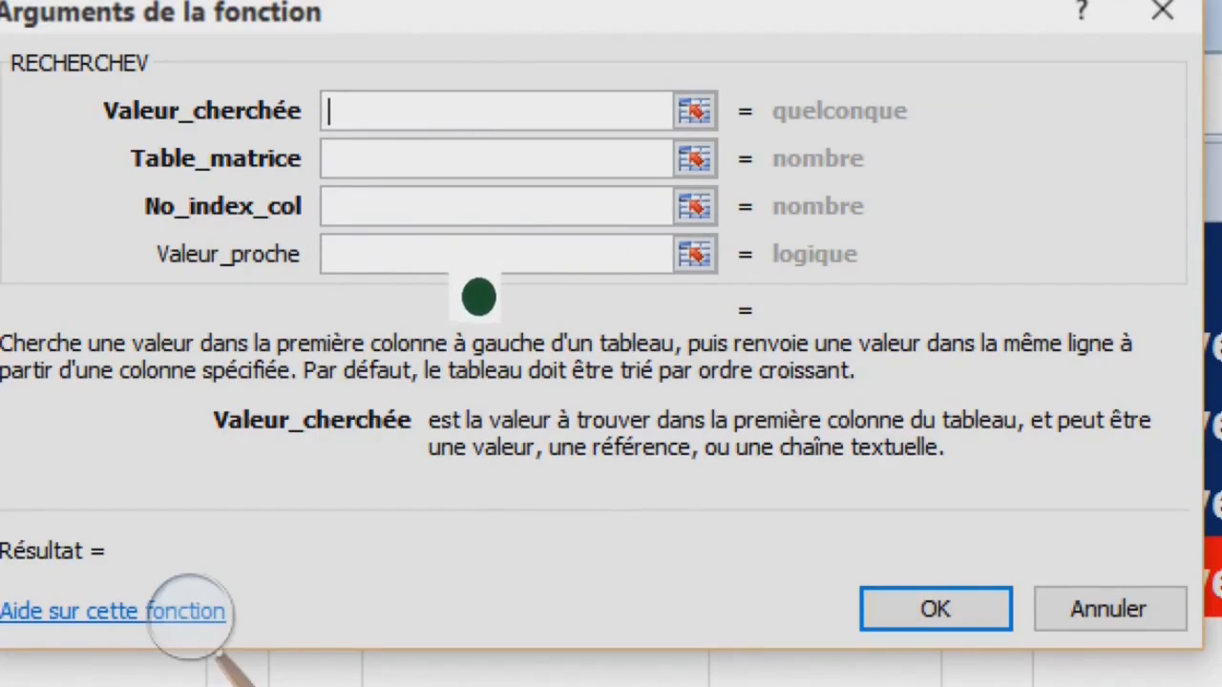
left_click(404, 163)
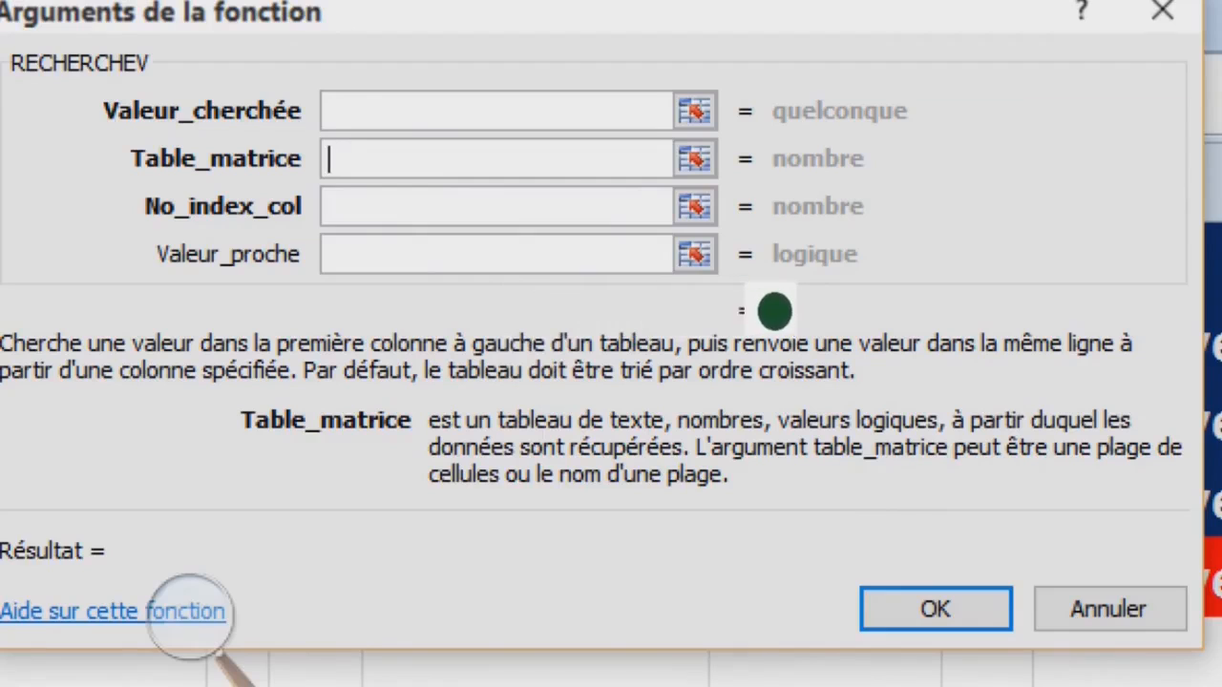
left_click(416, 194)
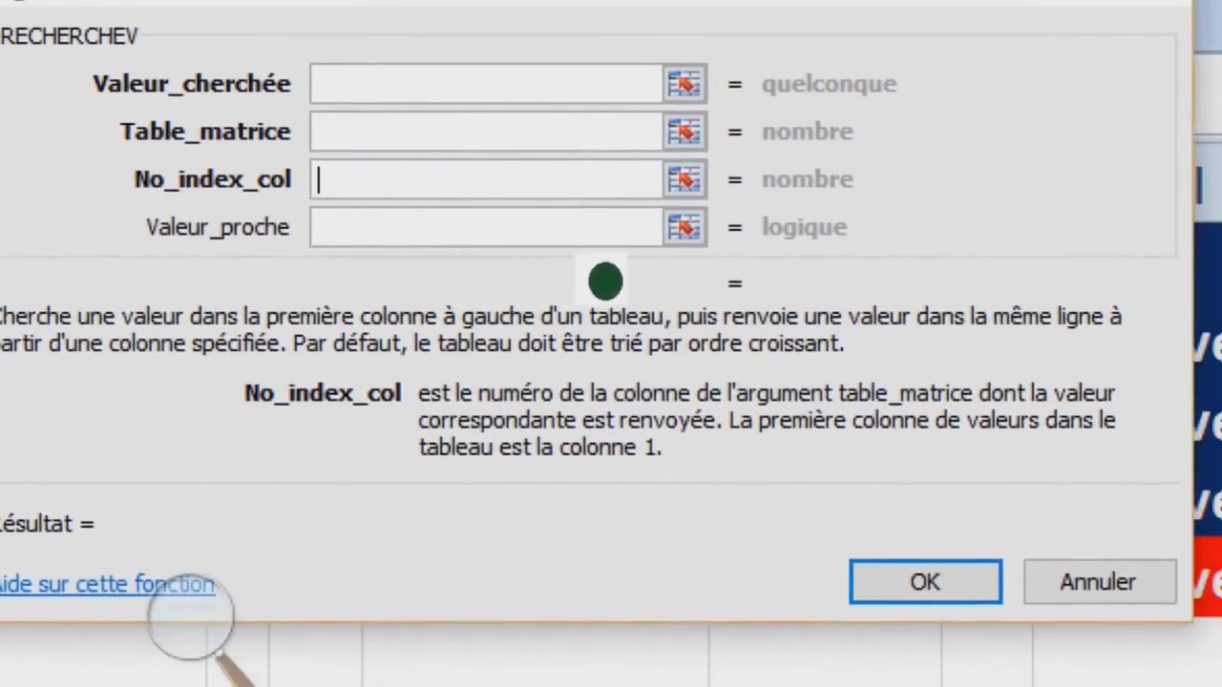
left_click(403, 208)
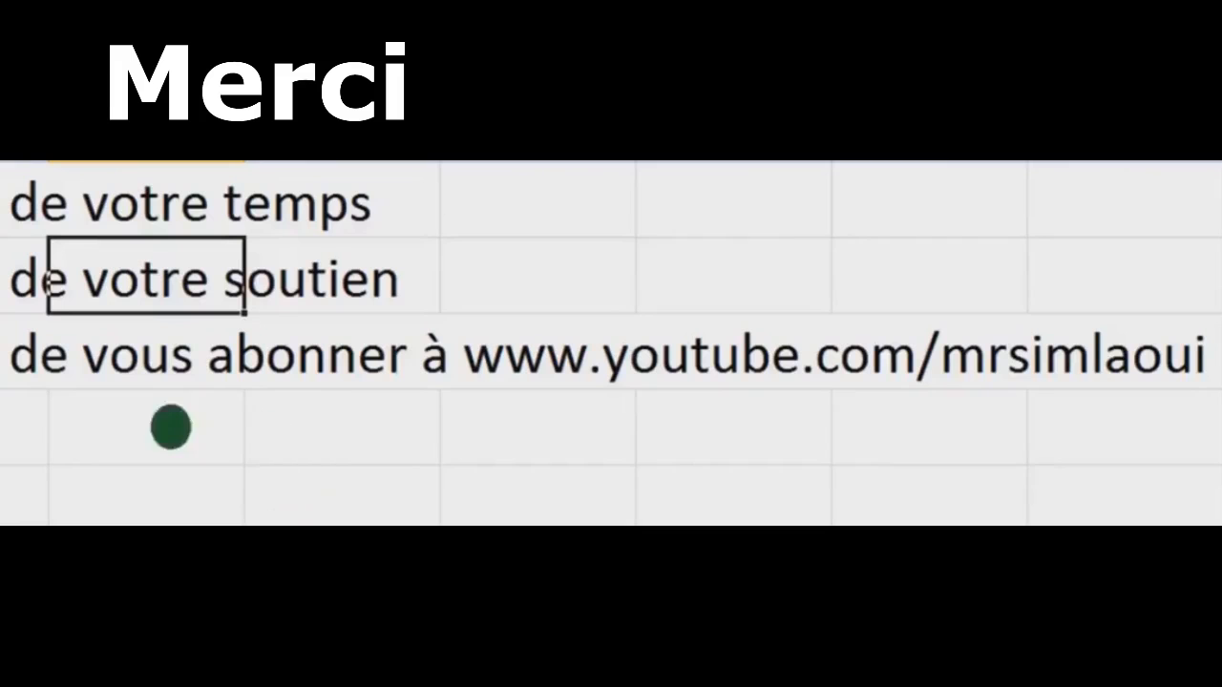
left_click_drag(115, 358, 1153, 406)
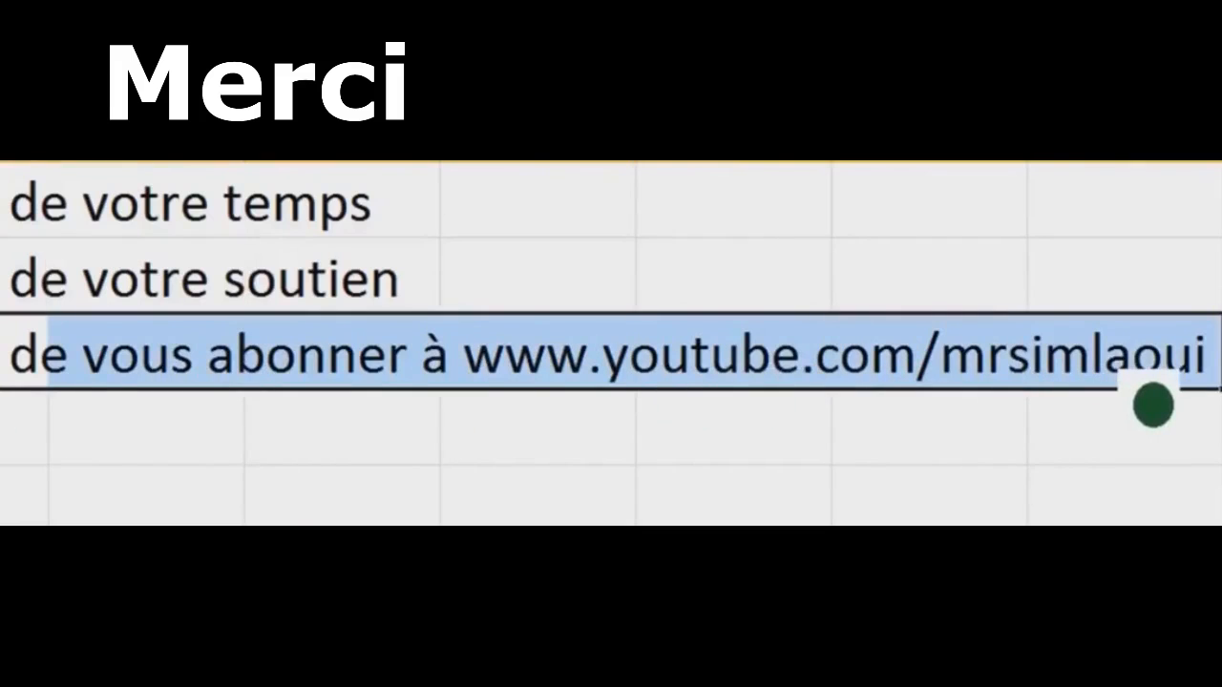
left_click(697, 461)
left_click_drag(28, 195, 1204, 426)
left_click(993, 411)
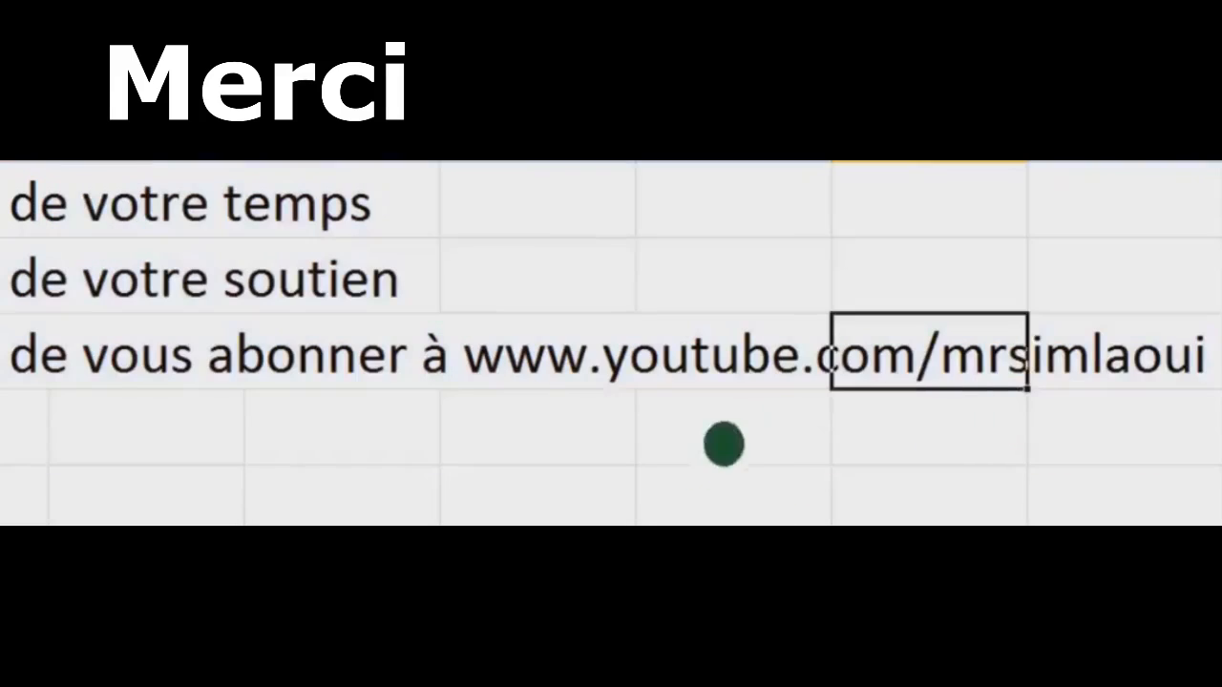